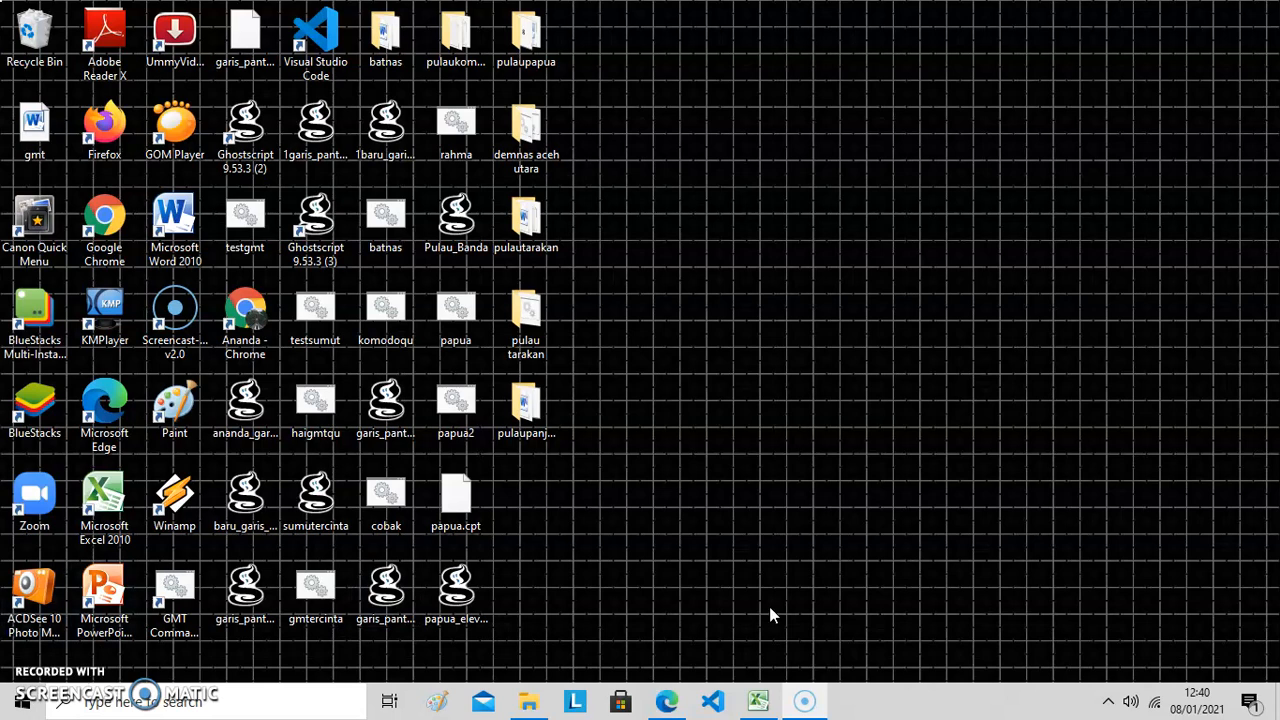
Step: Switch to the 14 rumus excel workbook in Excel and total the NILAI scores in D10 of the SUM sheet with =sum(D3:D9)
left_click(756, 706)
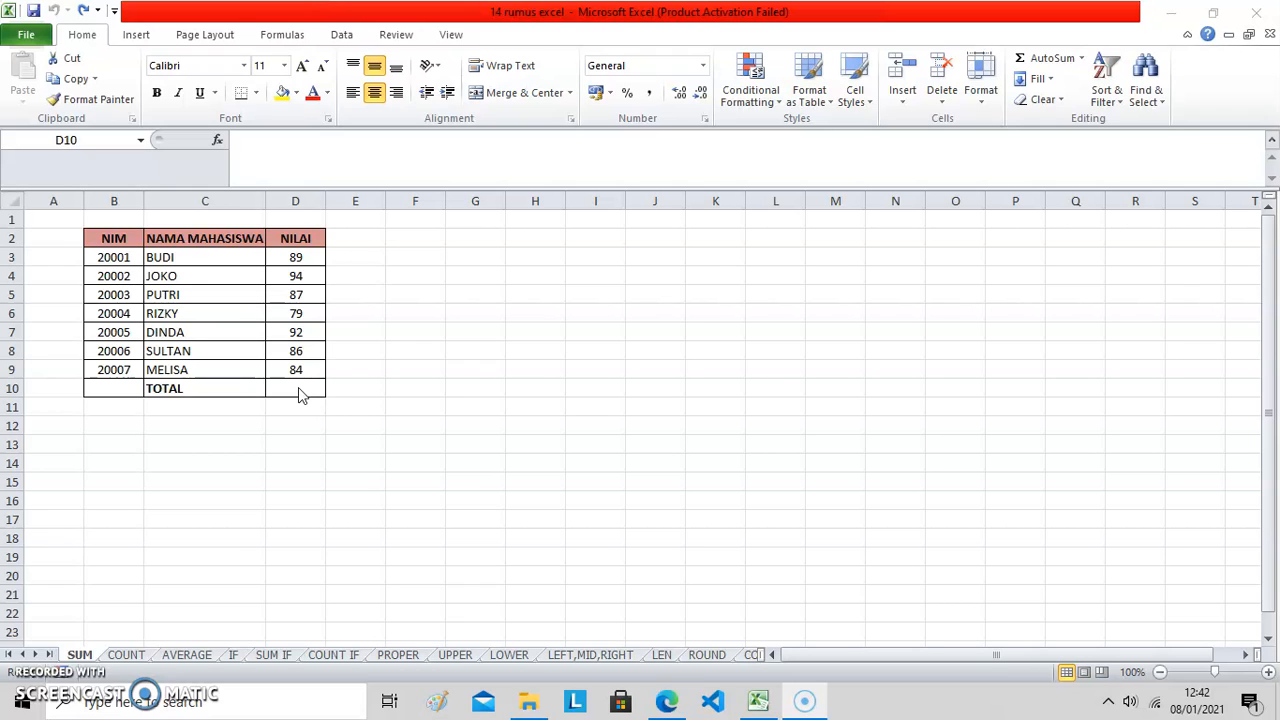
left_click(297, 388)
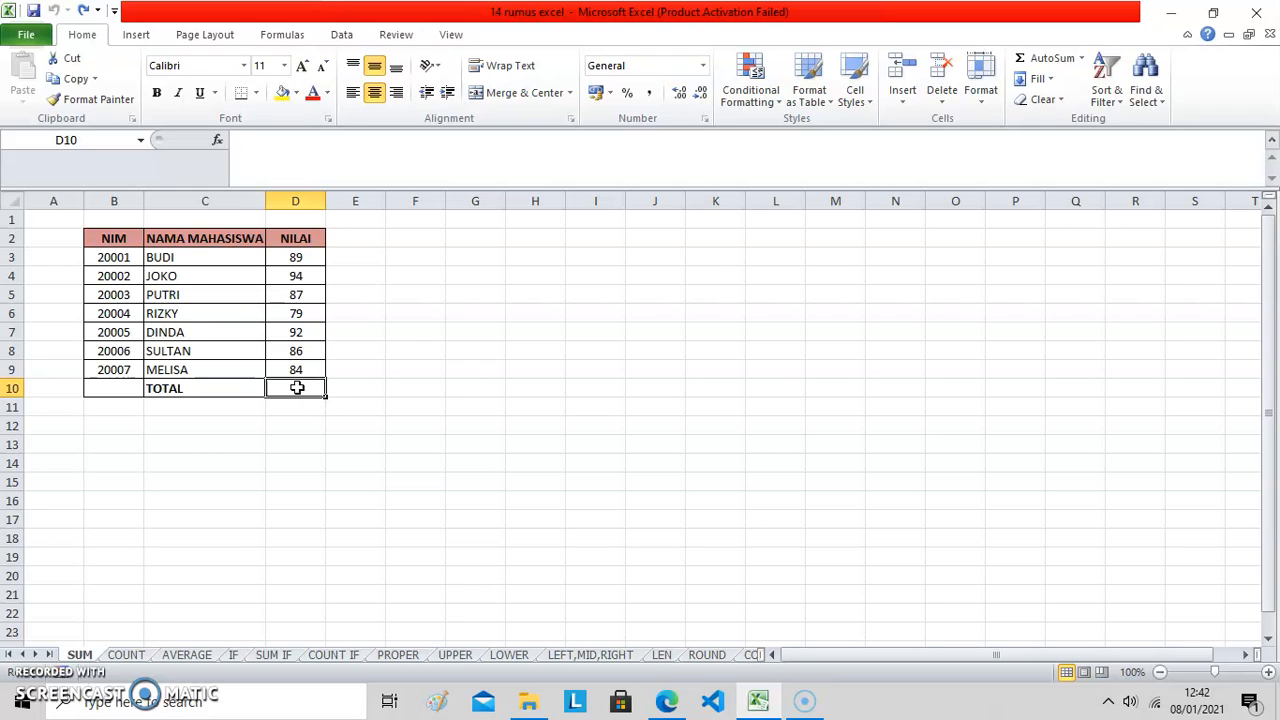
type("+")
key("BackSpace")
type("=summ")
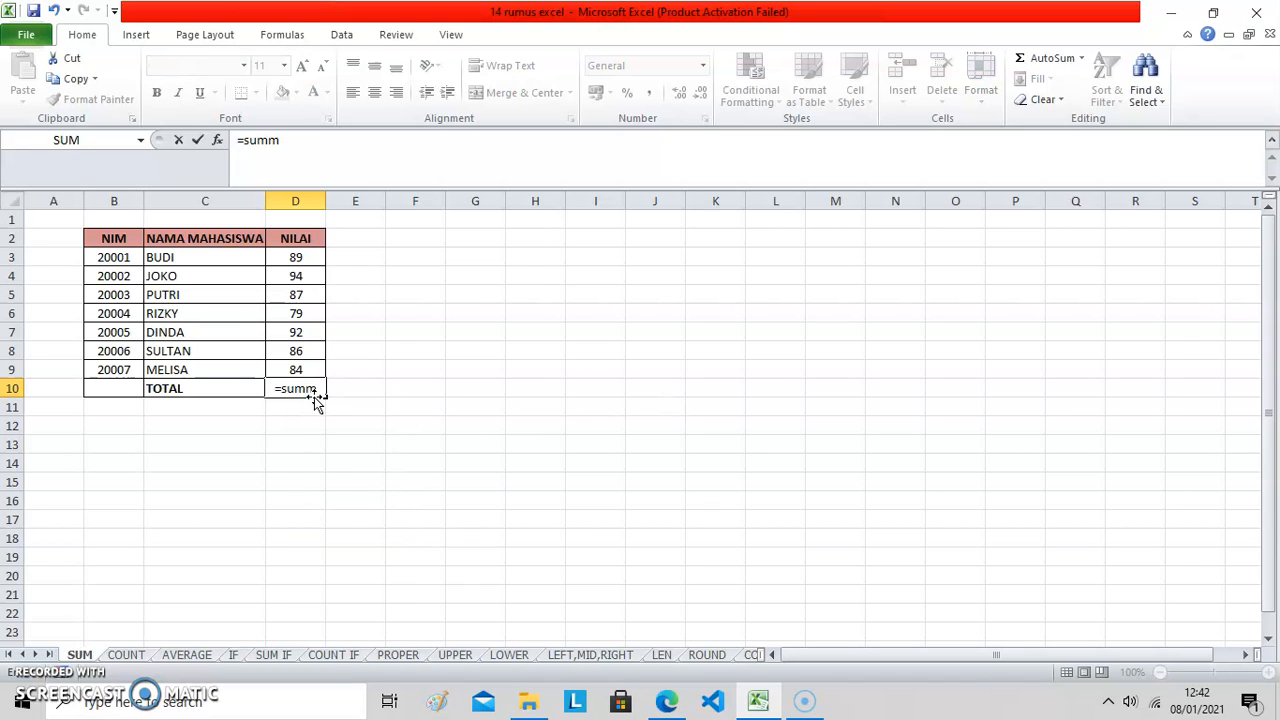
key("BackSpace")
type("(")
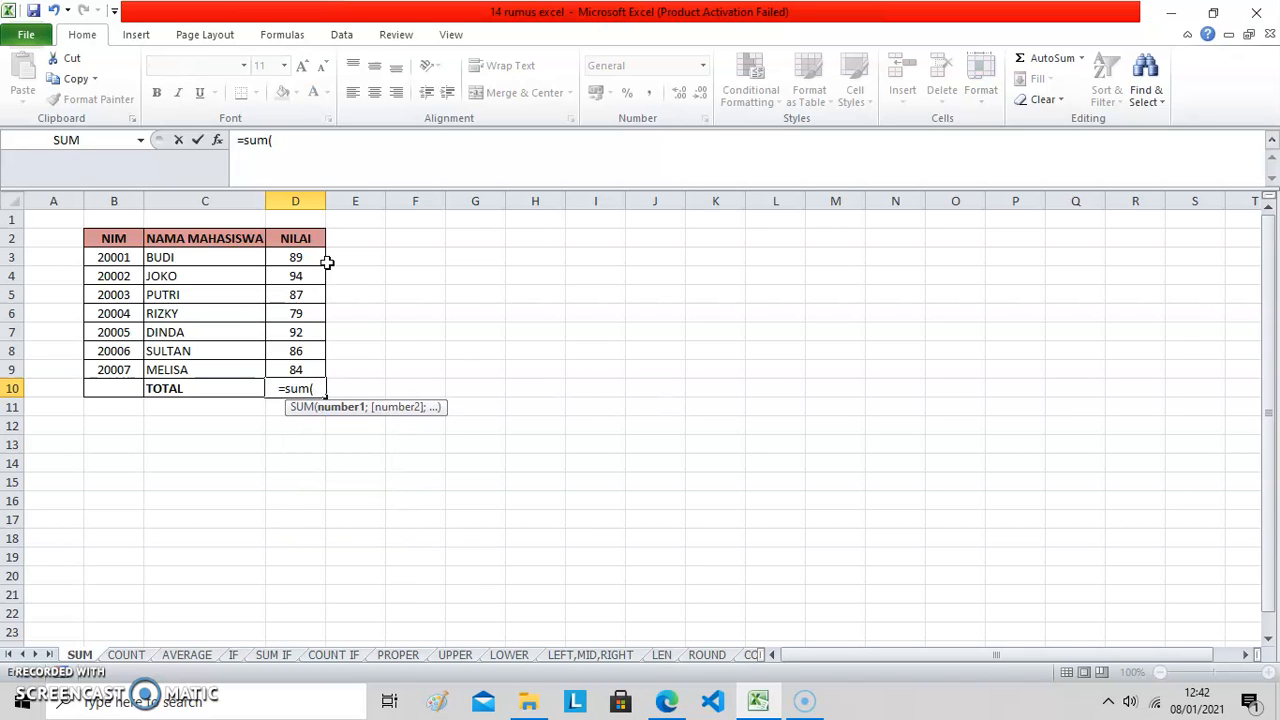
left_click_drag(301, 255, 302, 364)
type(")")
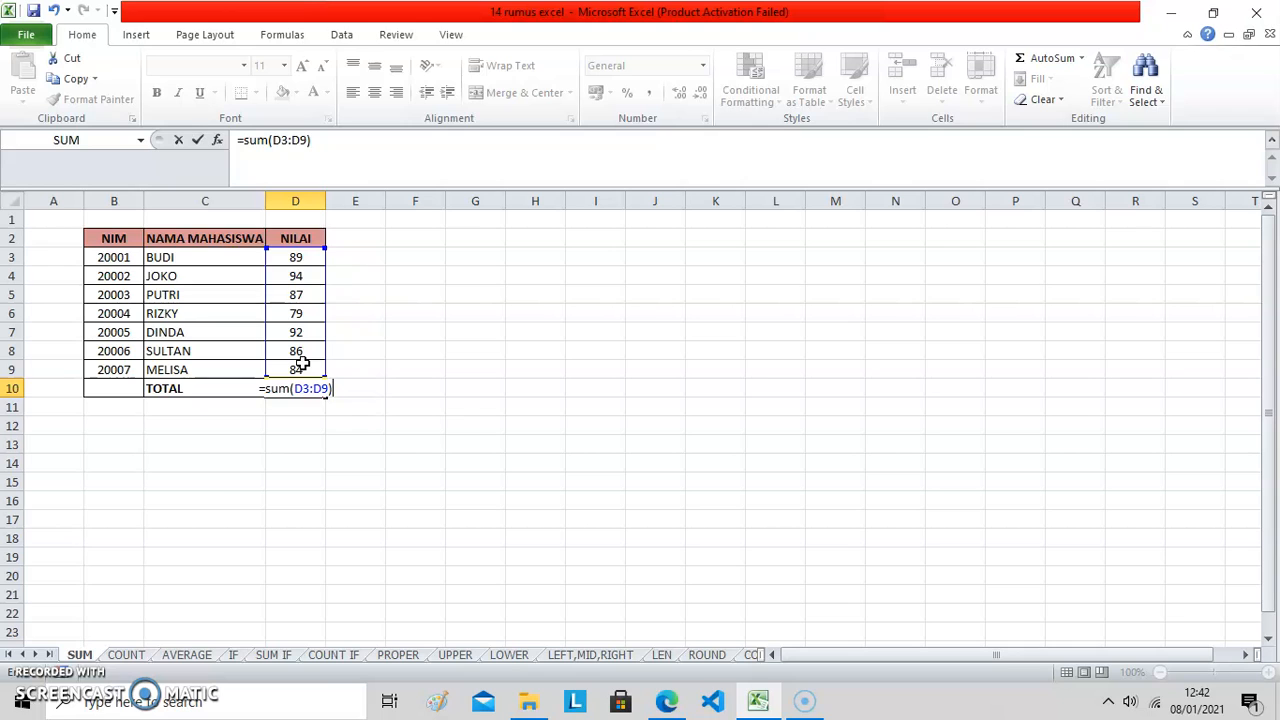
key("Return")
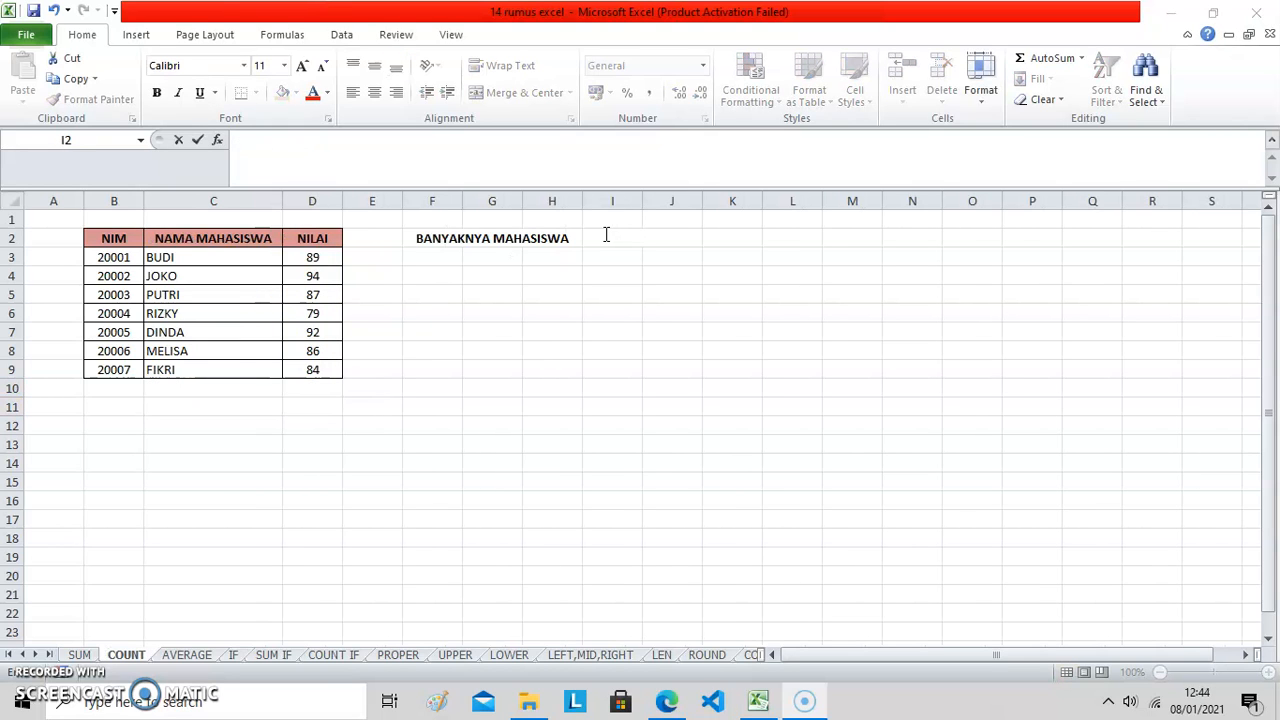
Step: On the COUNT sheet, count the students in I2 beside BANYAKNYA MAHASISWA with =count(B3:B9)
left_click(617, 238)
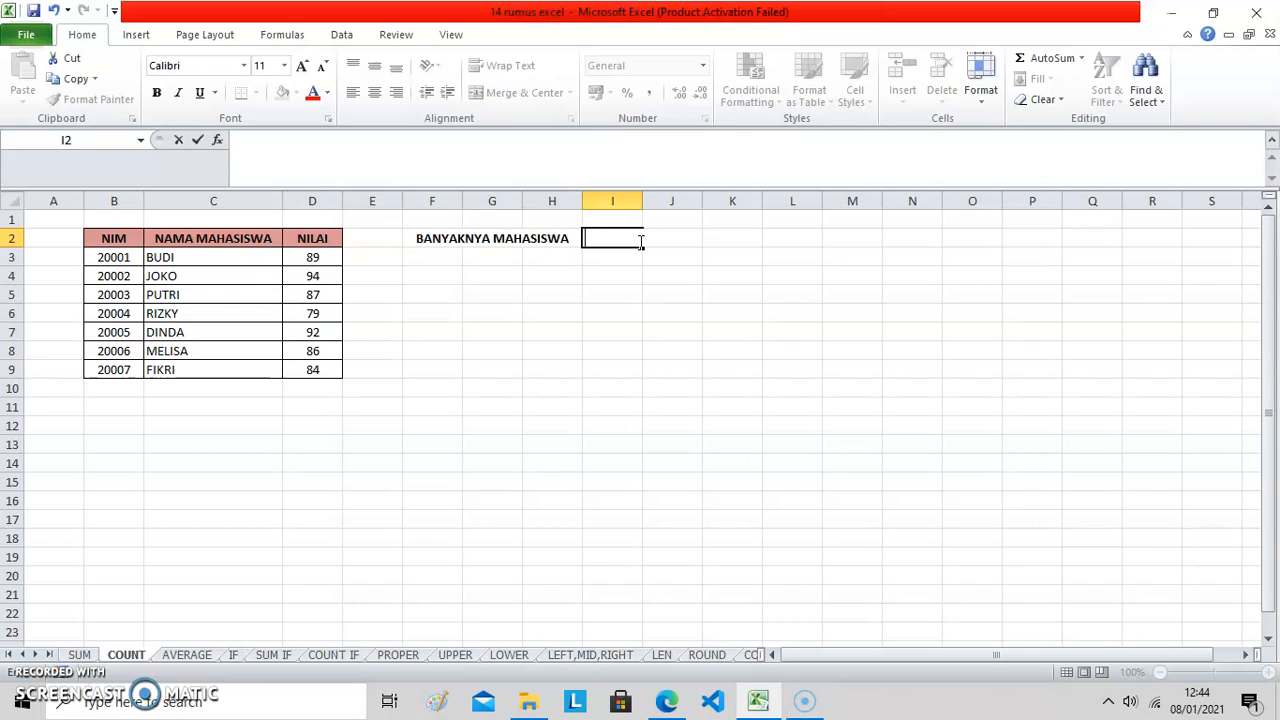
type("=co")
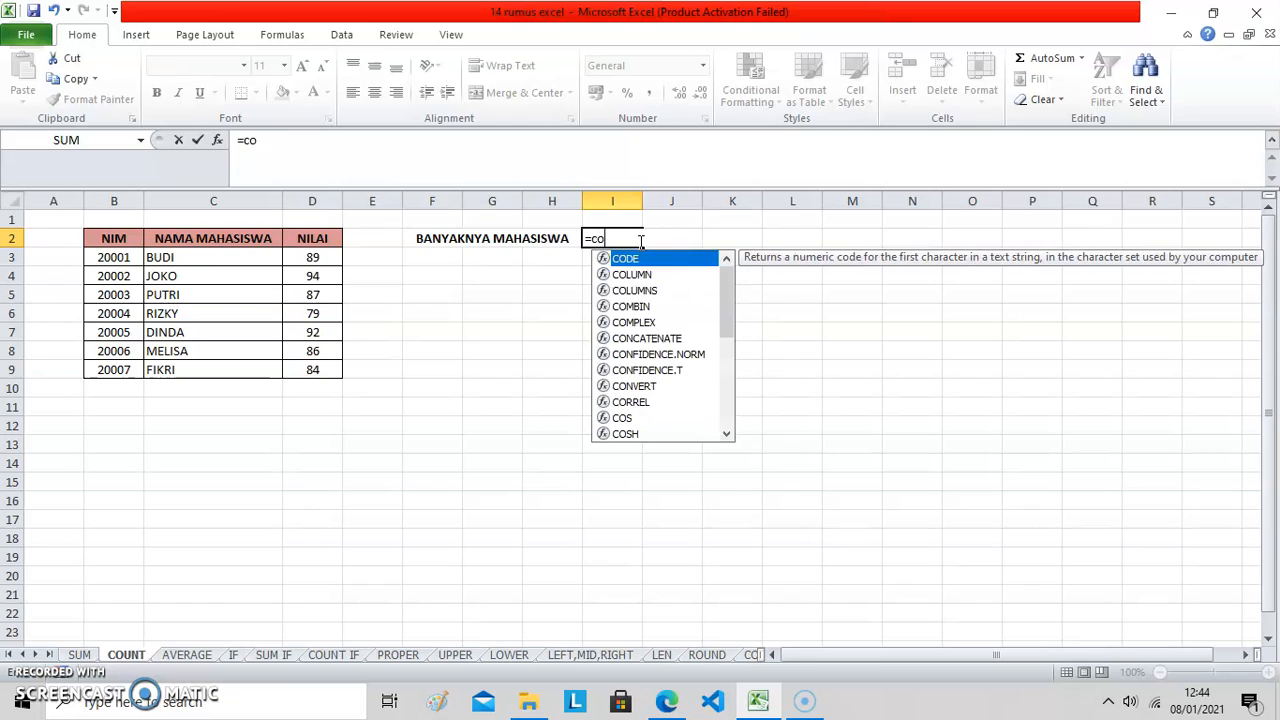
type("unt(")
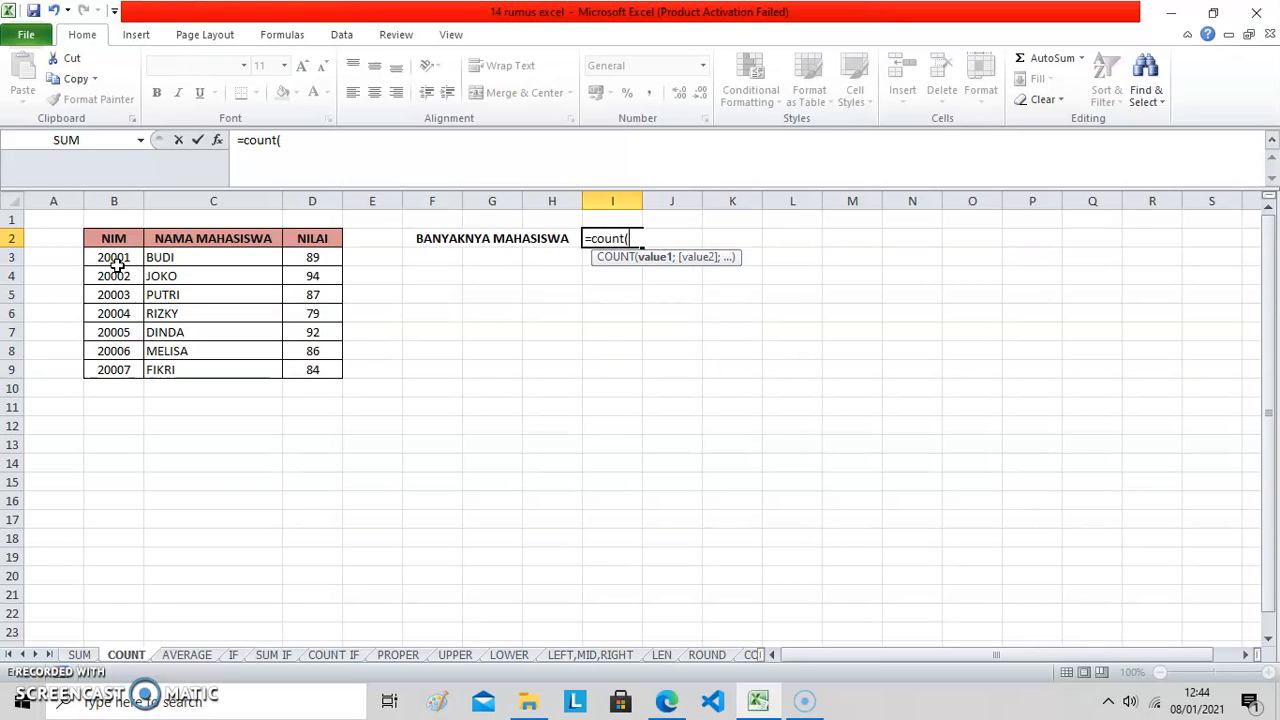
left_click_drag(116, 259, 127, 366)
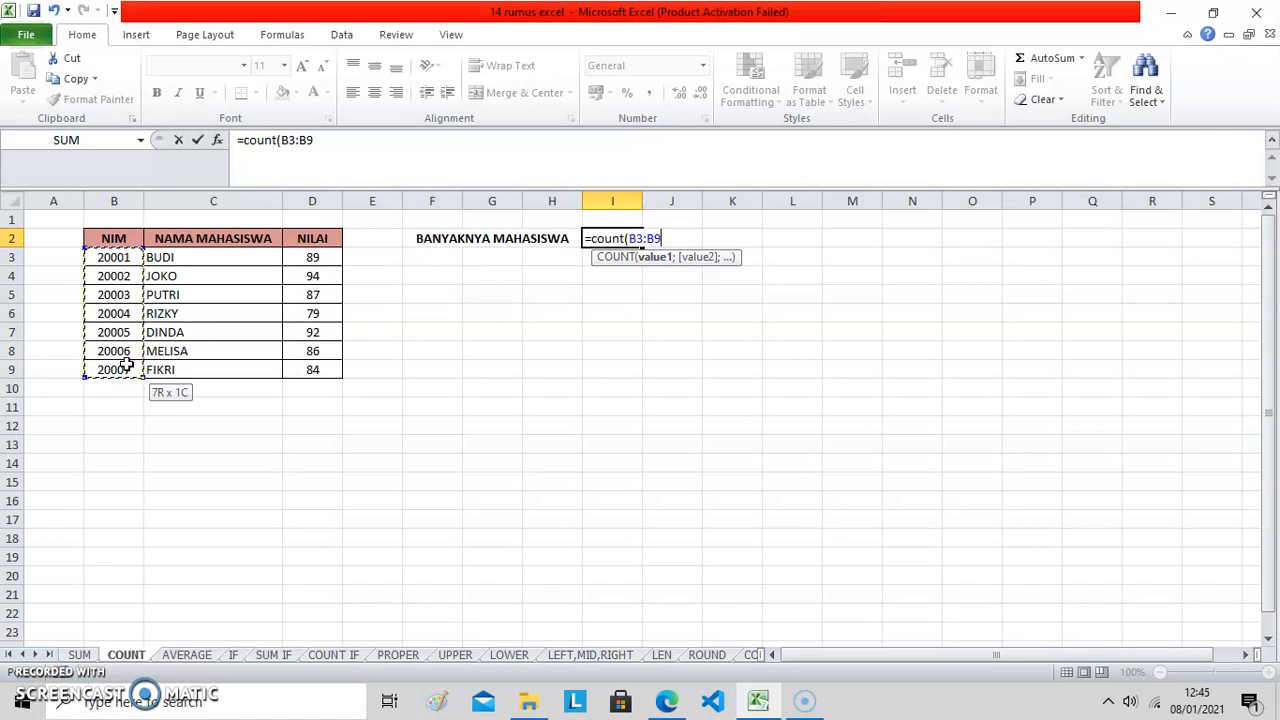
type(")")
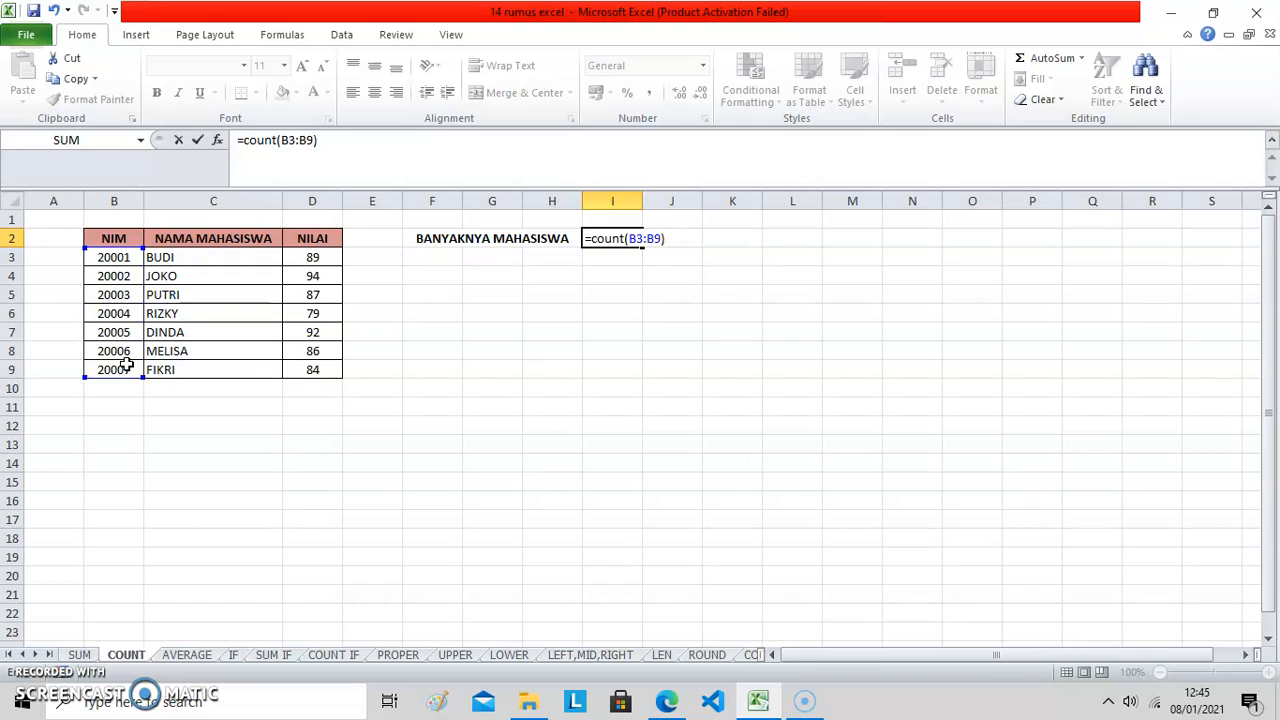
key("Return")
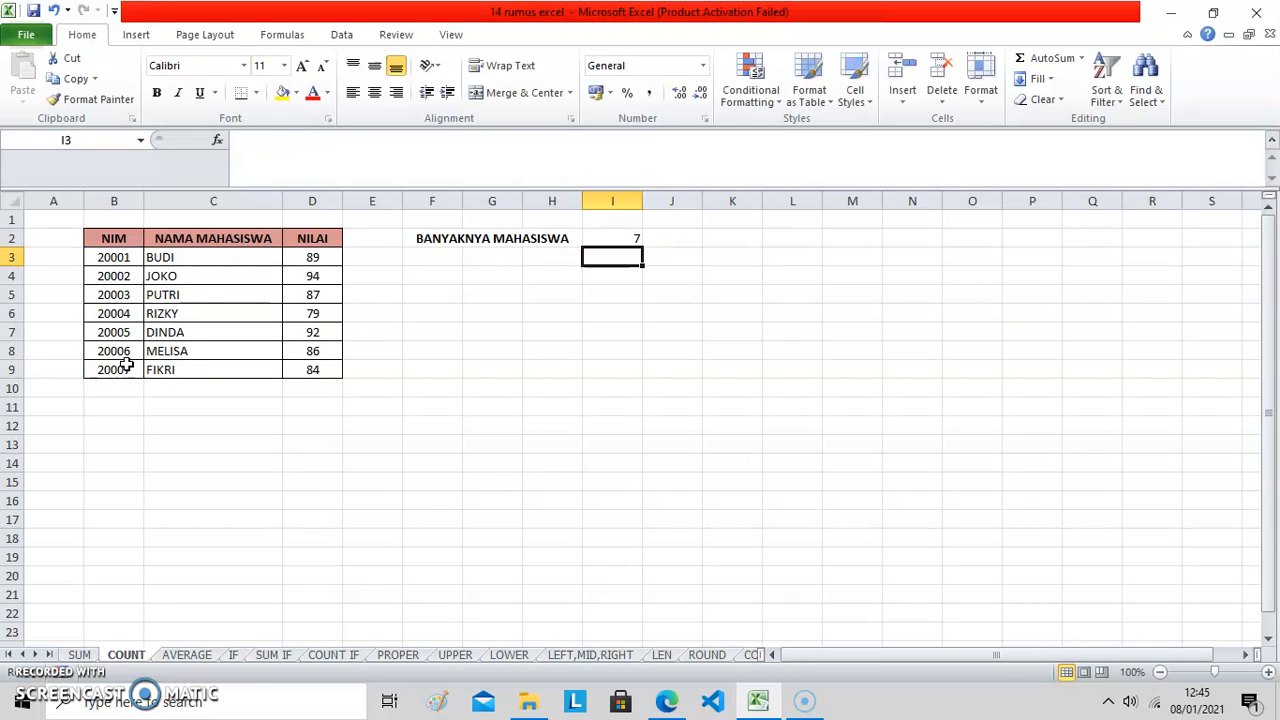
Step: On the AVERAGE sheet, compute the RATA-RATA of the NILAI scores in D10 with =average(D3:D9)
key("ctrl+Page_Down")
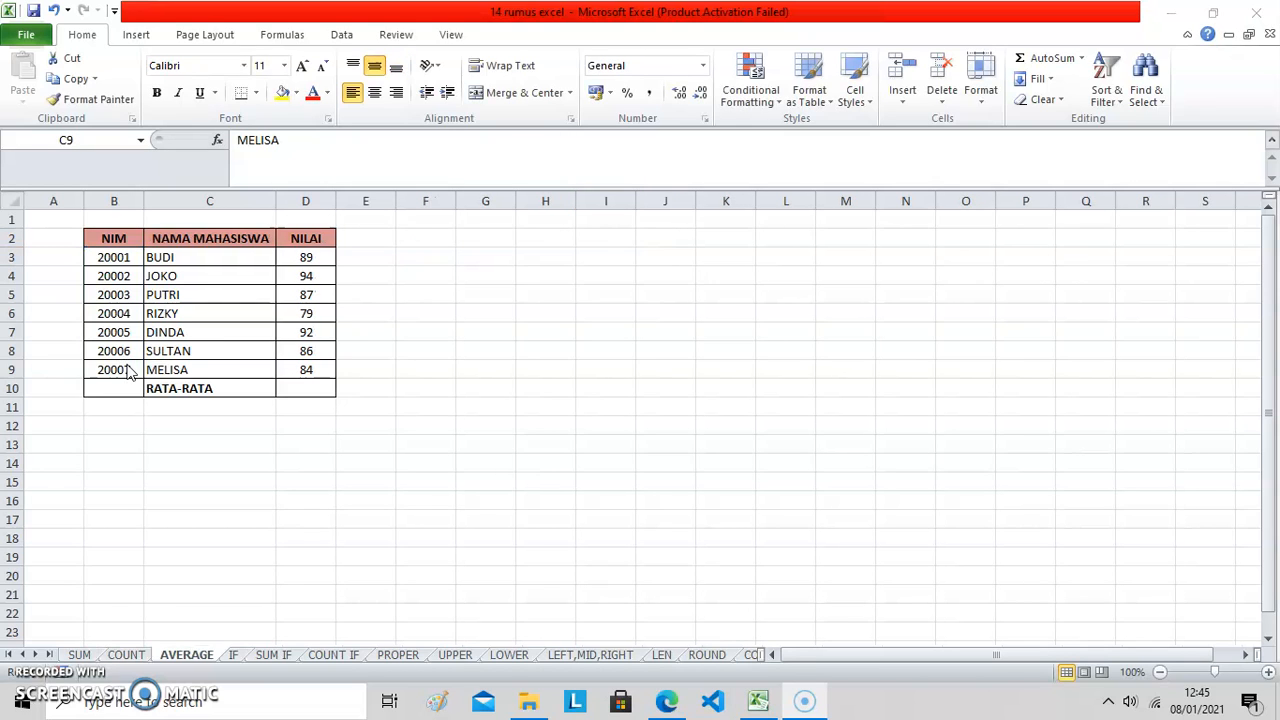
left_click(296, 382)
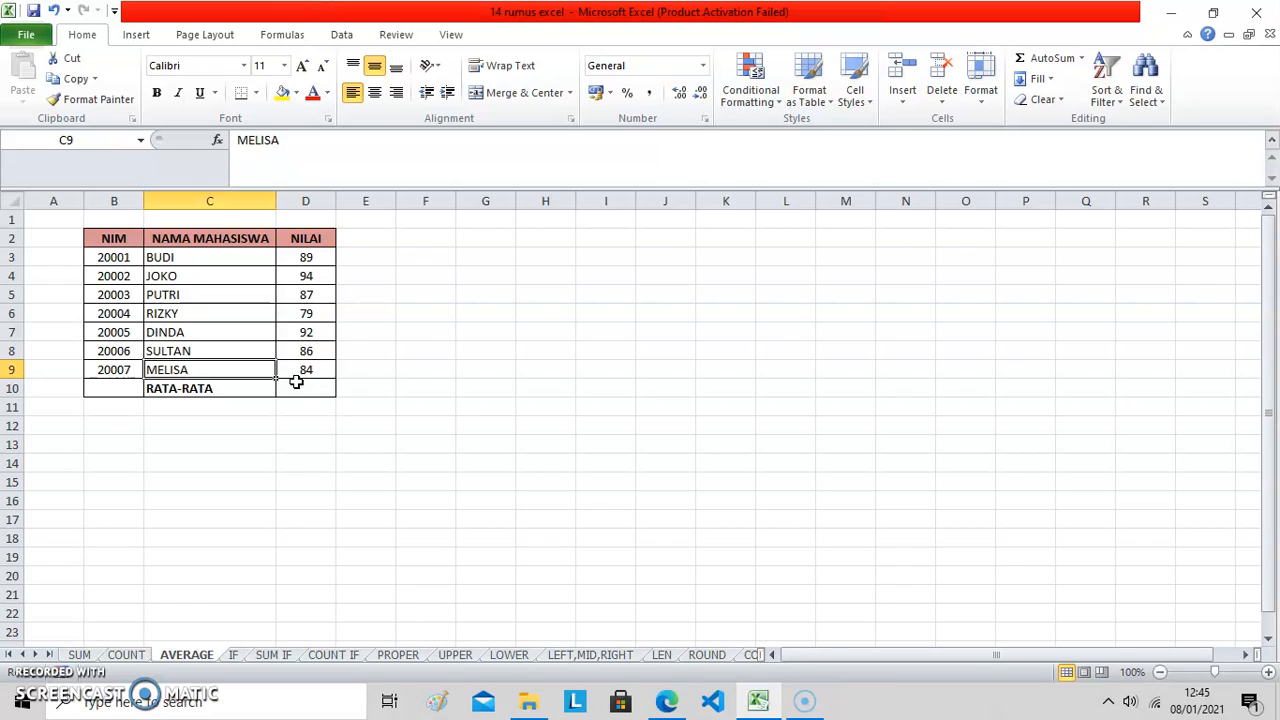
left_click(298, 391)
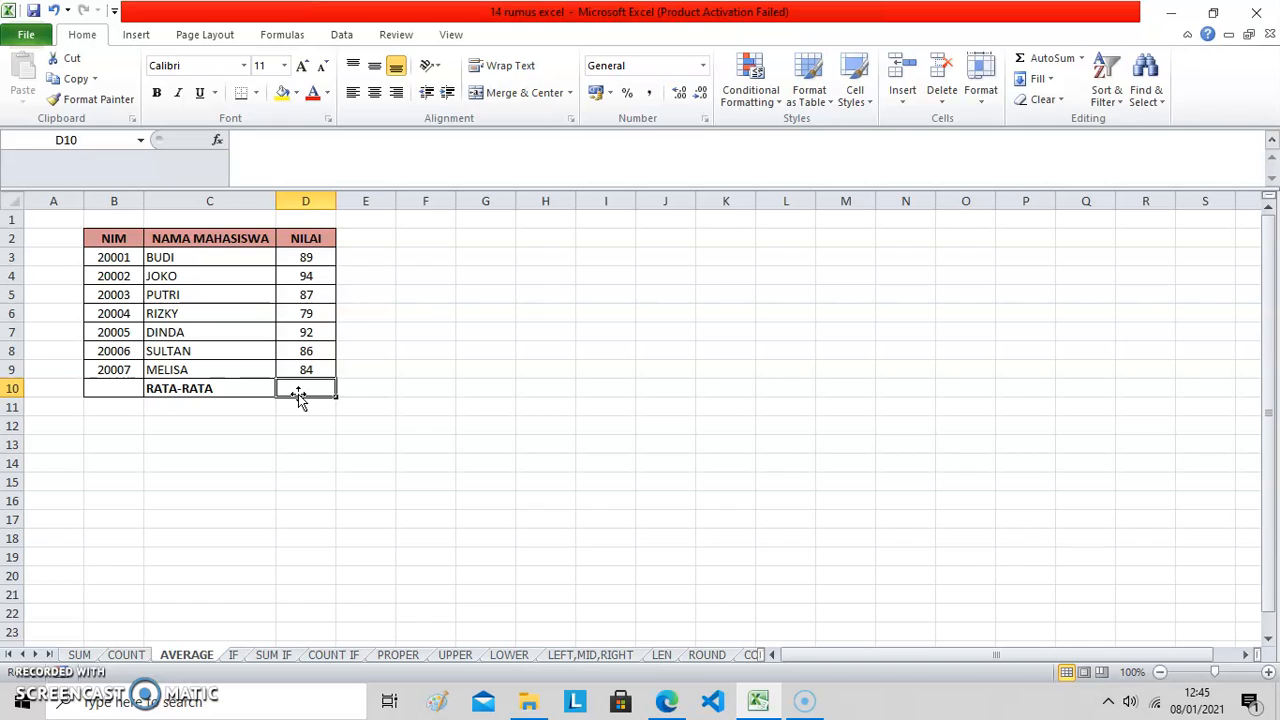
type("=av")
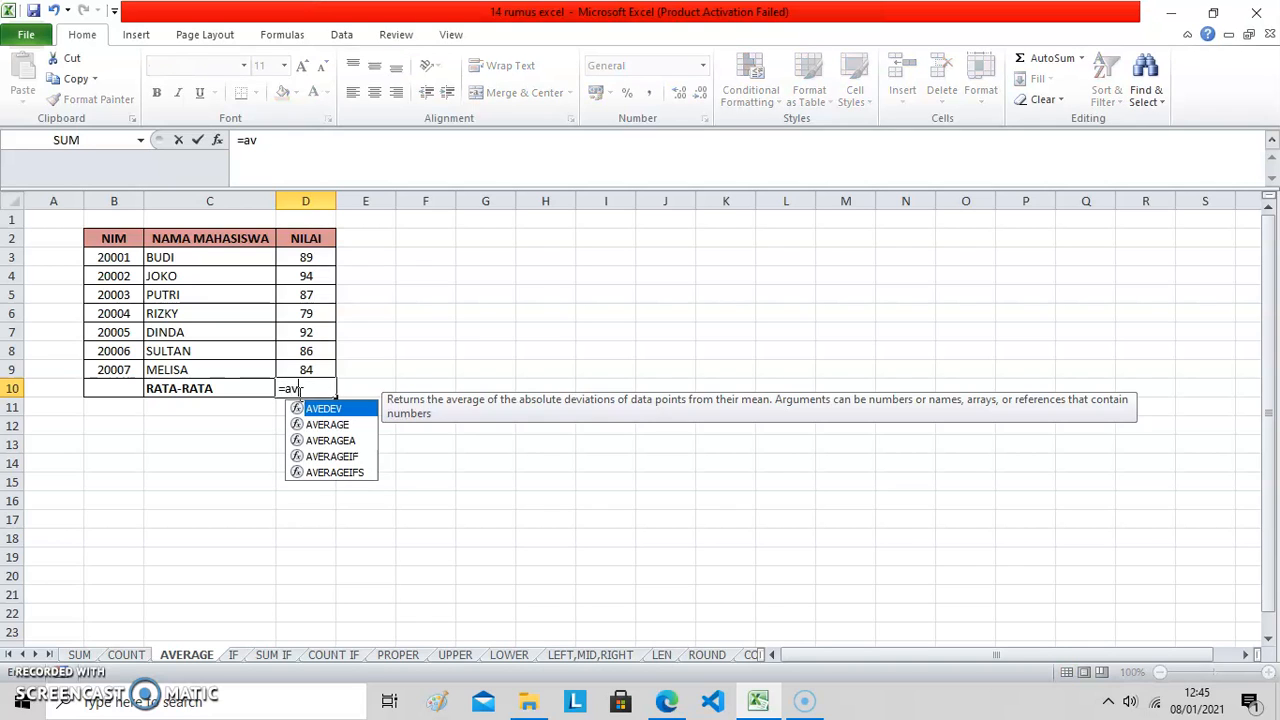
type("erage")
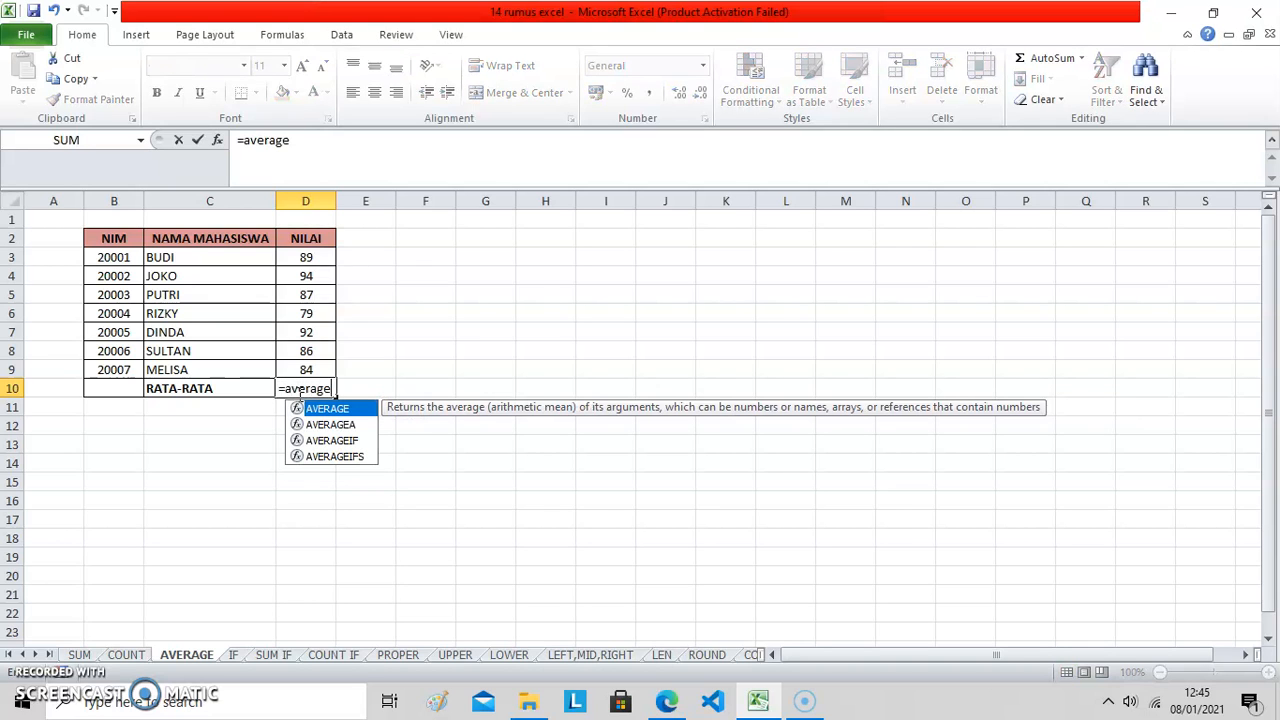
type("(")
left_click_drag(314, 257, 310, 368)
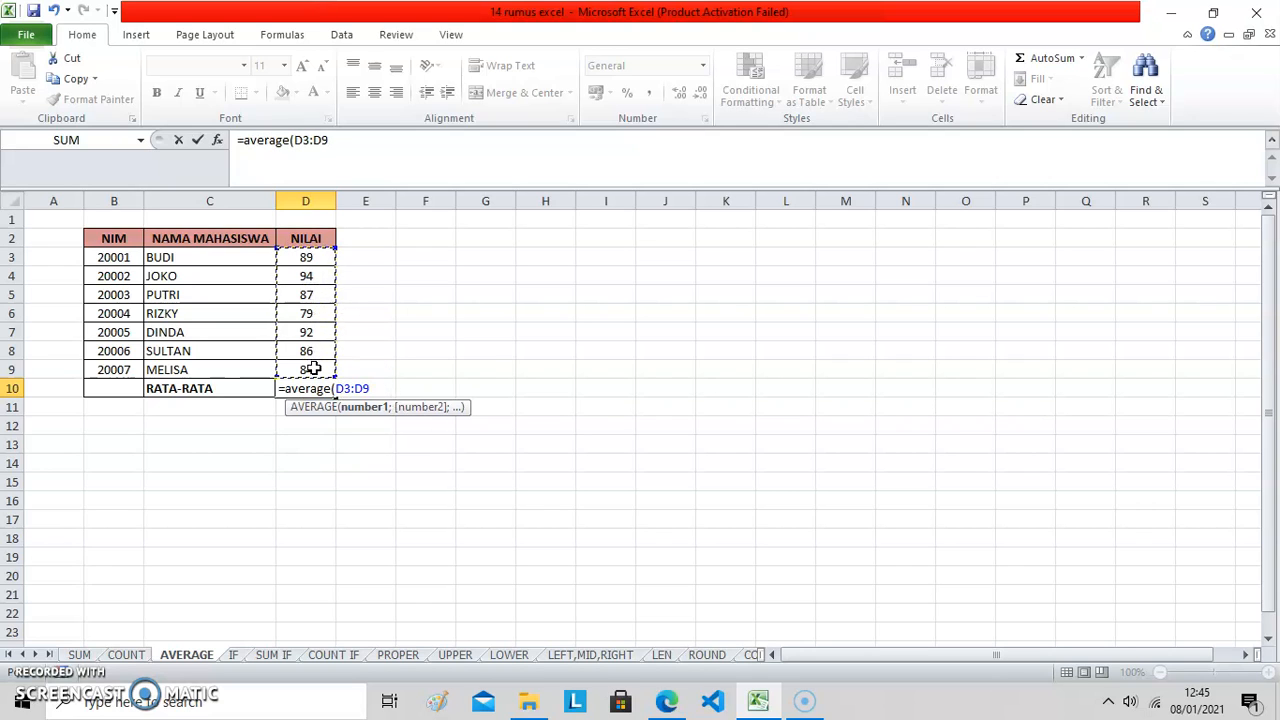
type(")")
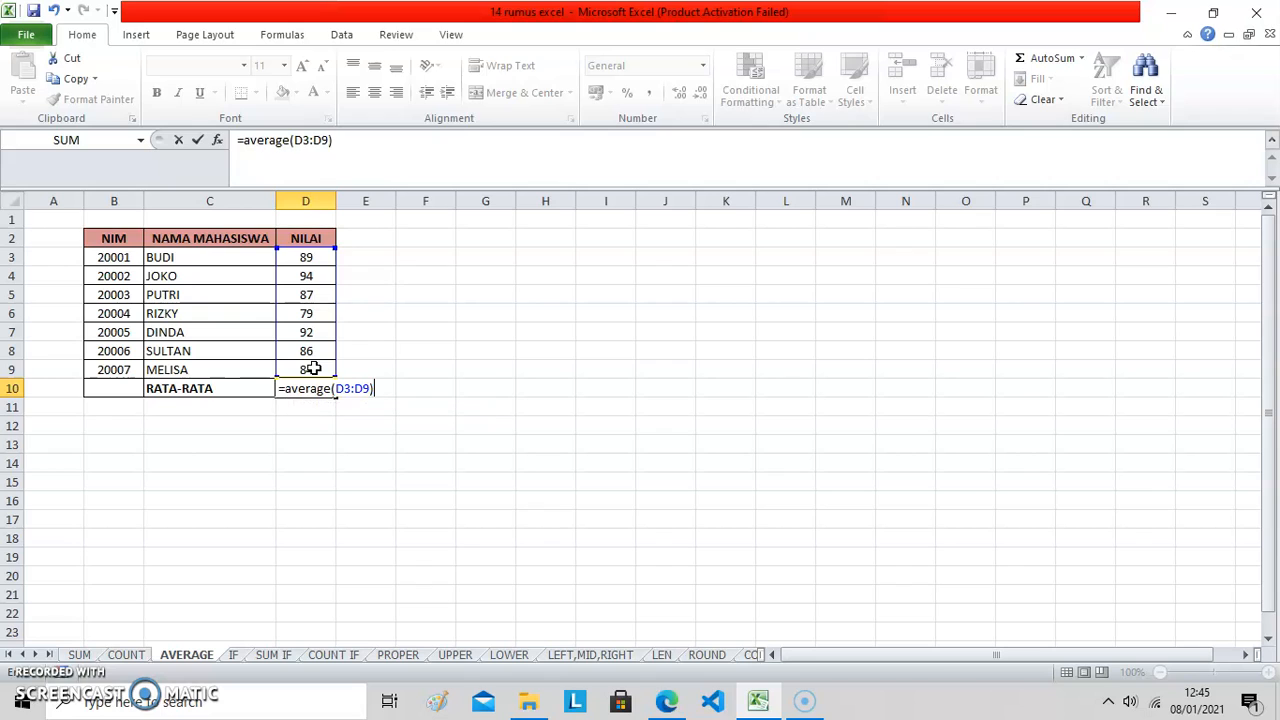
key("Return")
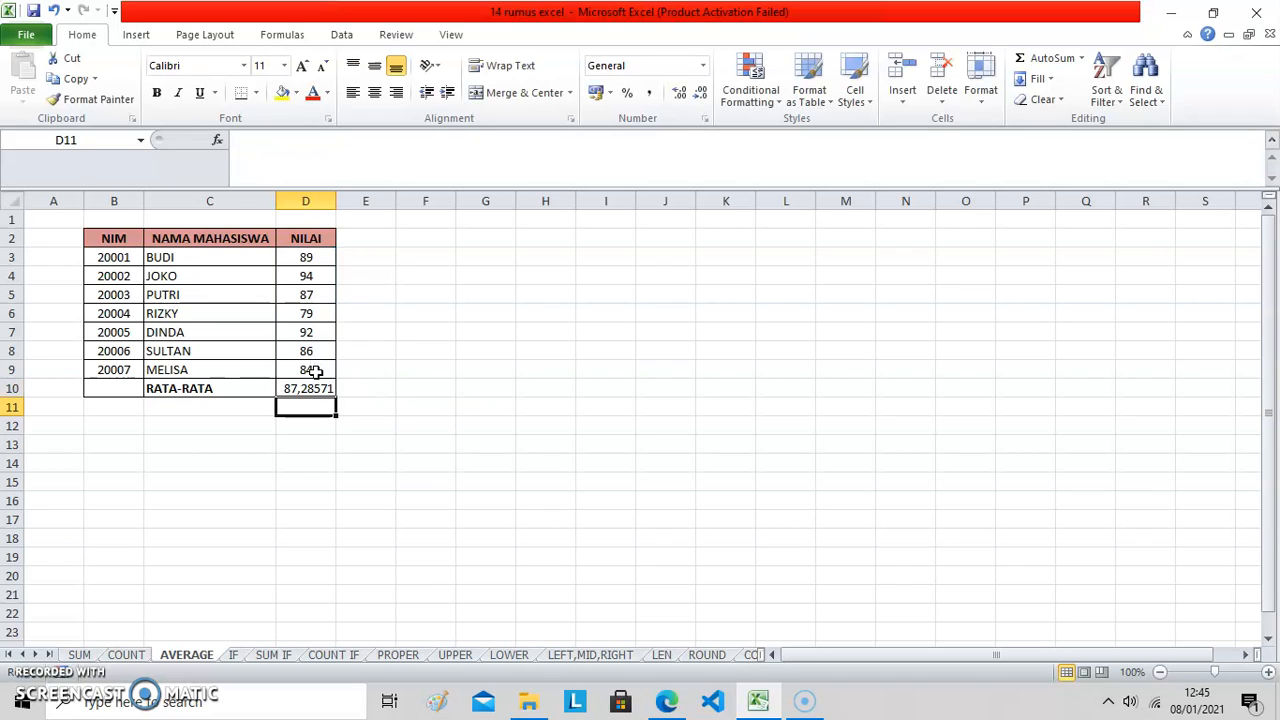
Step: Reduce the number of decimal places shown for the RATA-RATA value in D10
left_click(314, 387)
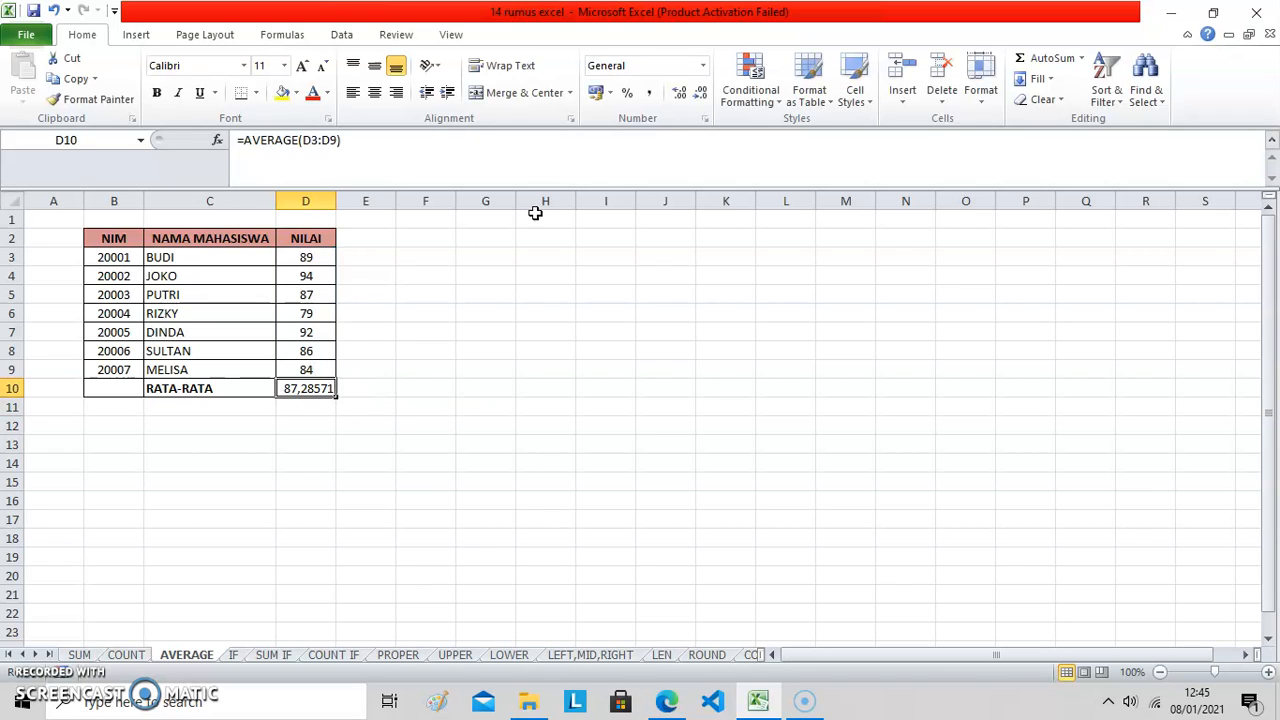
left_click(679, 93)
left_click(701, 93)
left_click(701, 93)
left_click(701, 93)
left_click(701, 93)
left_click(701, 93)
left_click(701, 93)
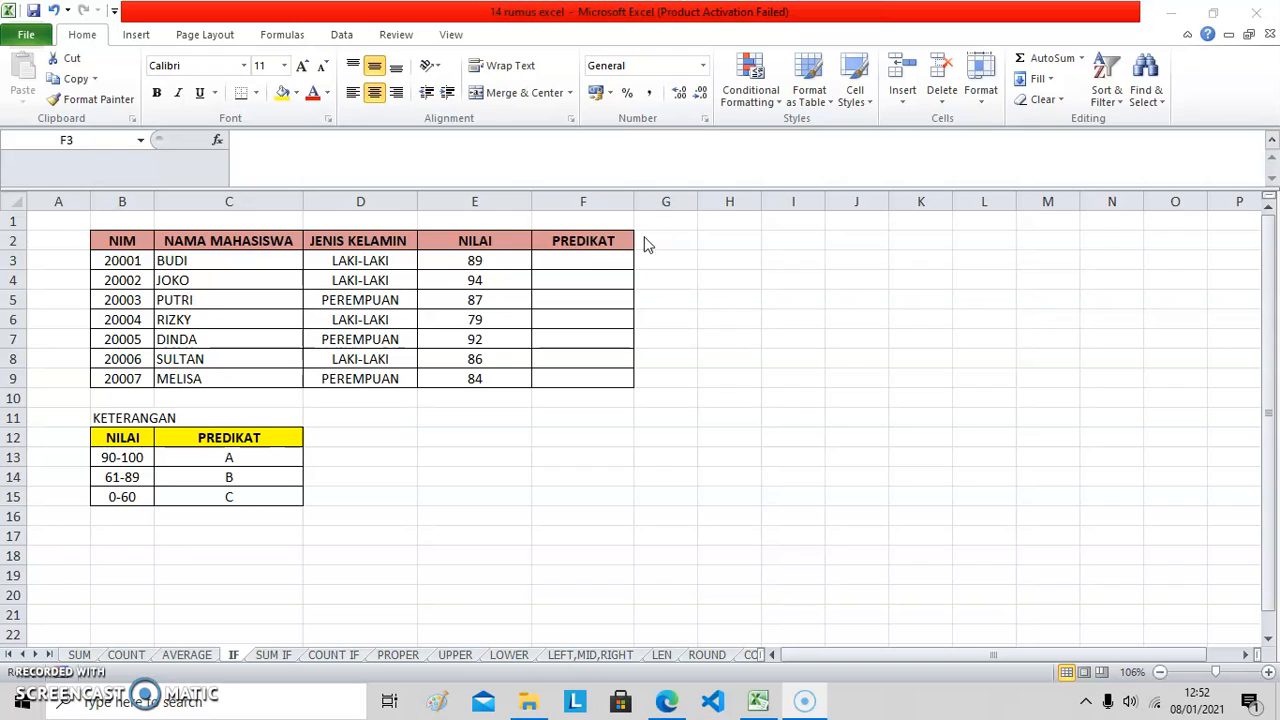
Step: On the IF sheet, begin the PREDIKAT formula in F3 with =if(E3>=90;"A"; for scores of 90 and above
left_click(601, 257)
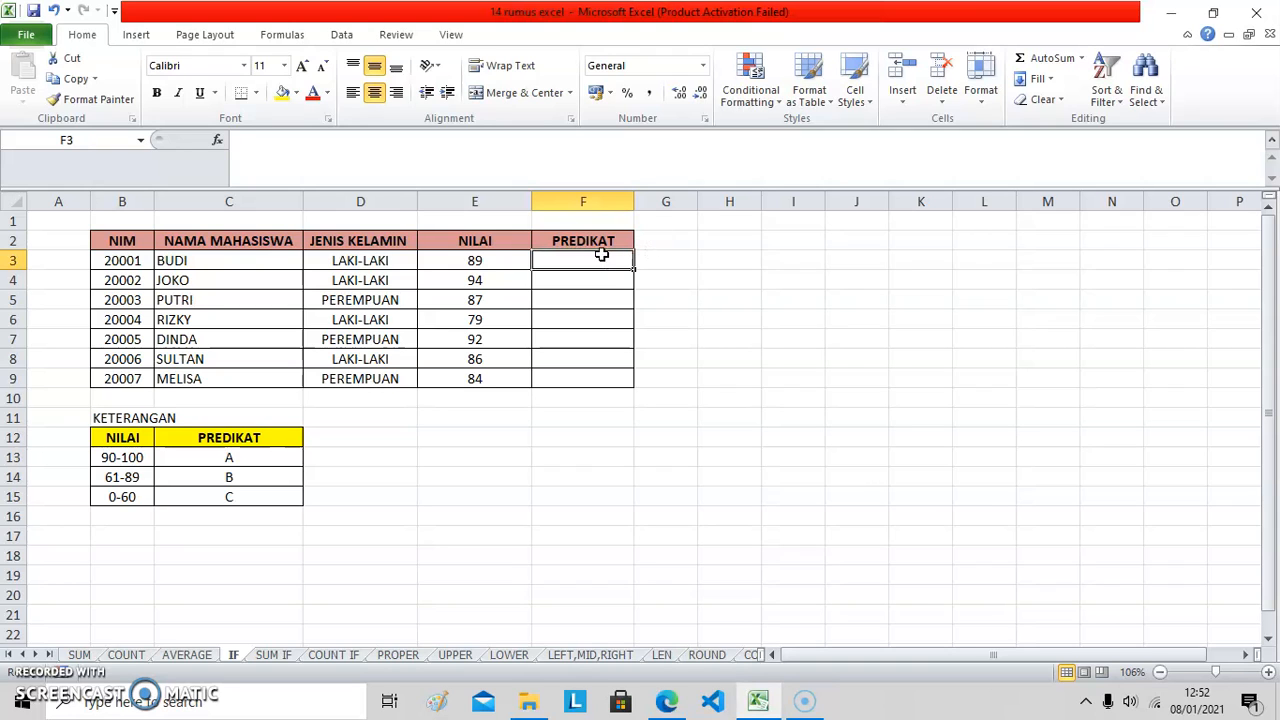
type("=")
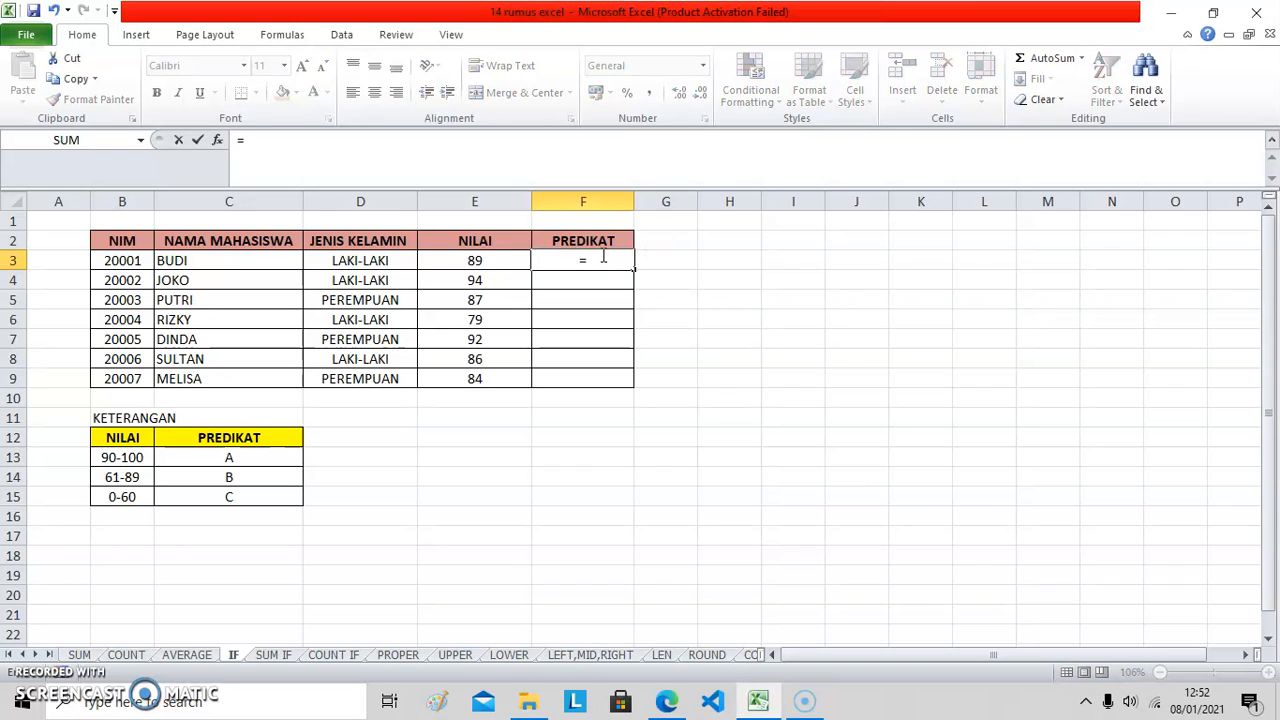
type("if")
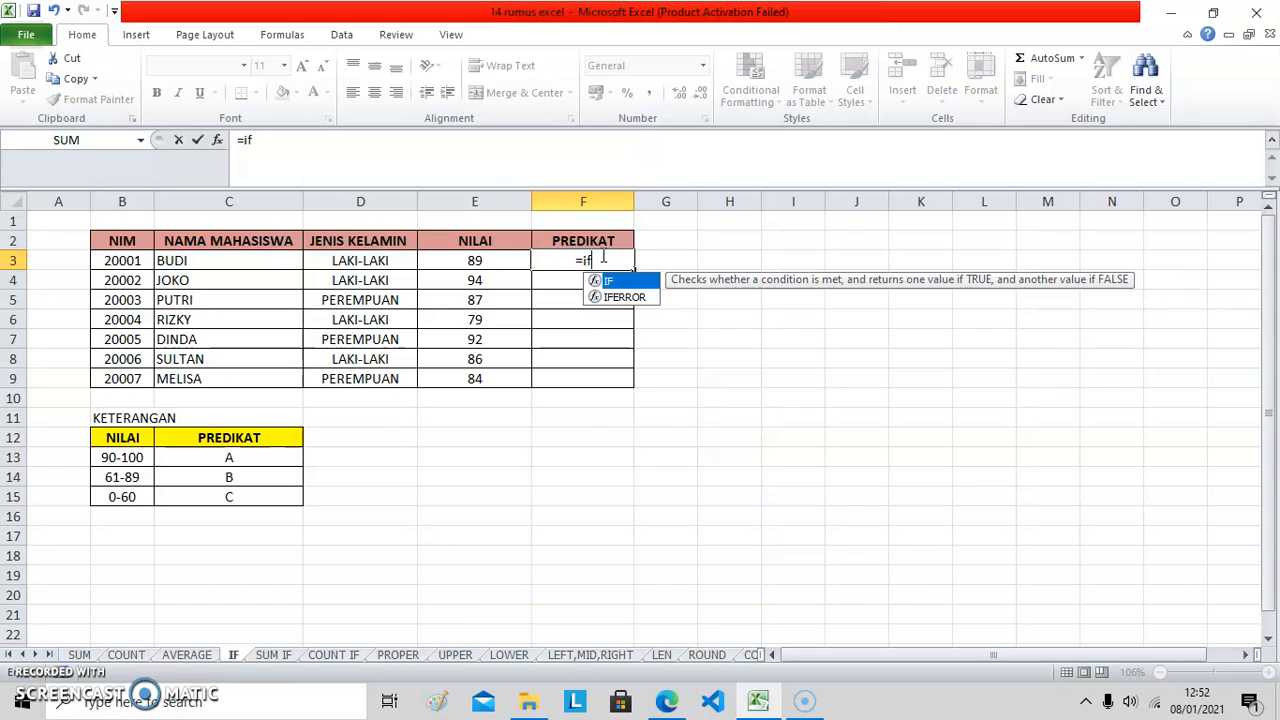
type("(")
left_click(479, 262)
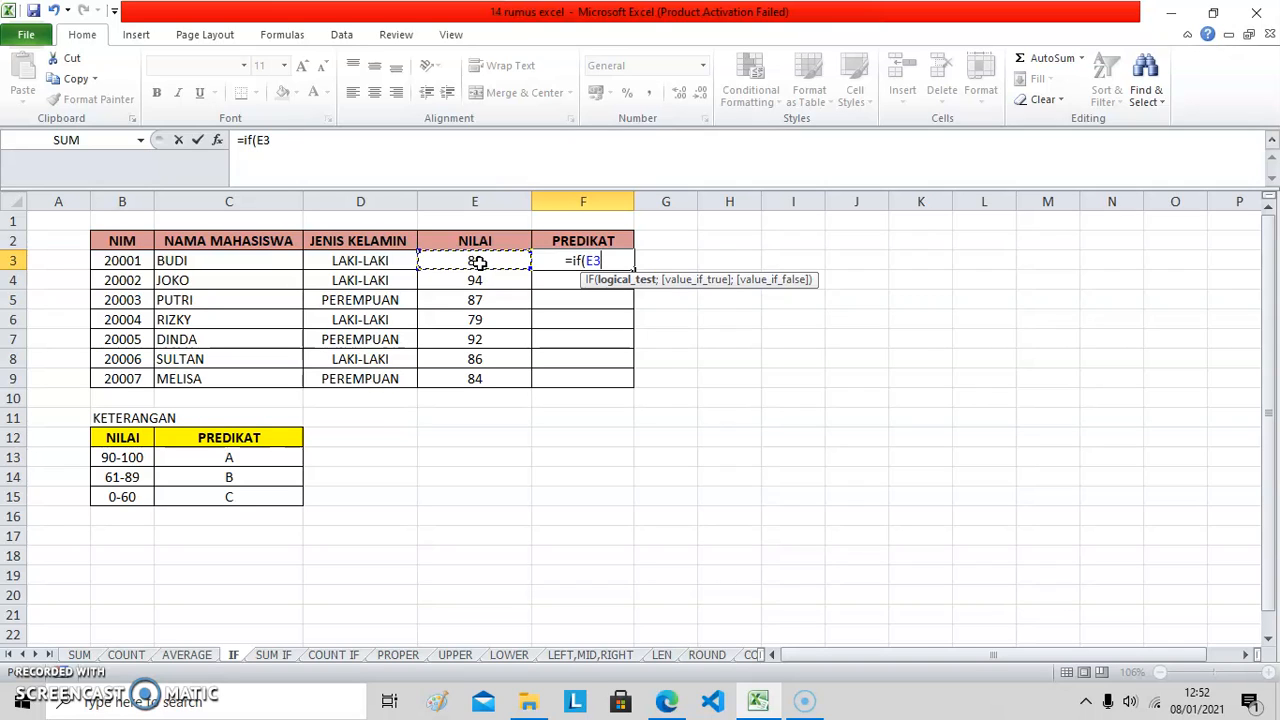
type(">+")
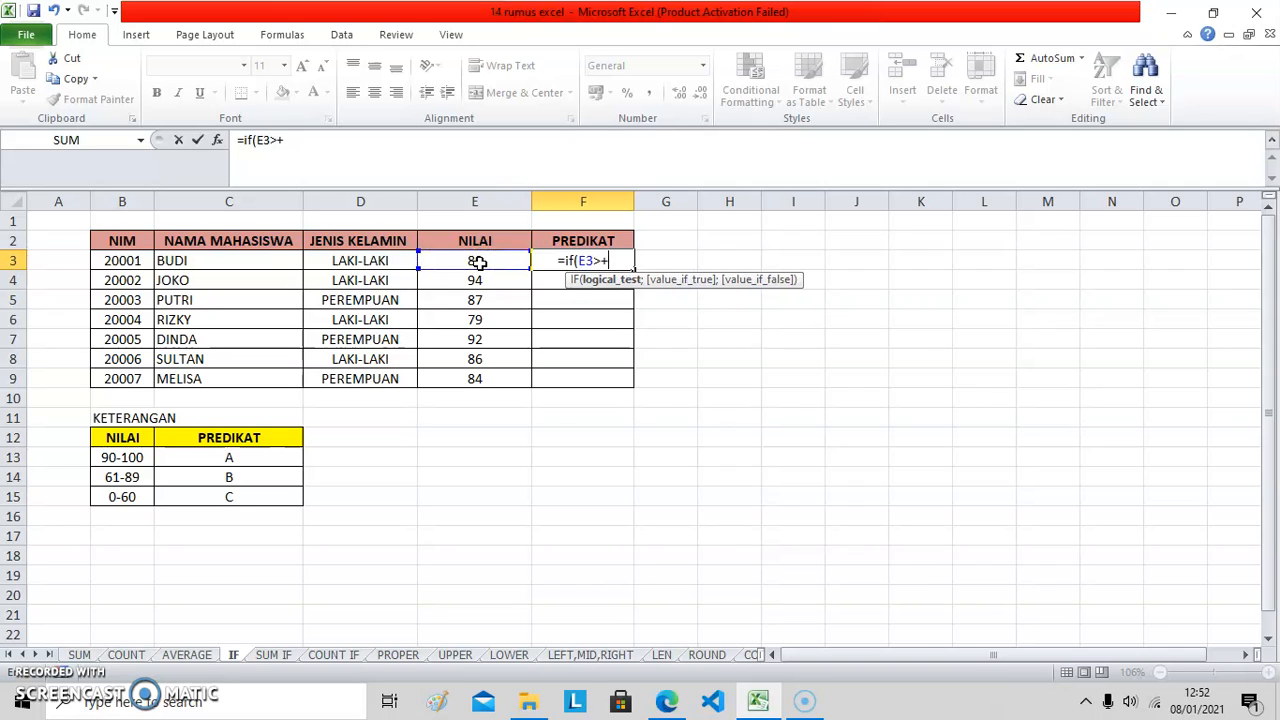
key("BackSpace")
type("=9")
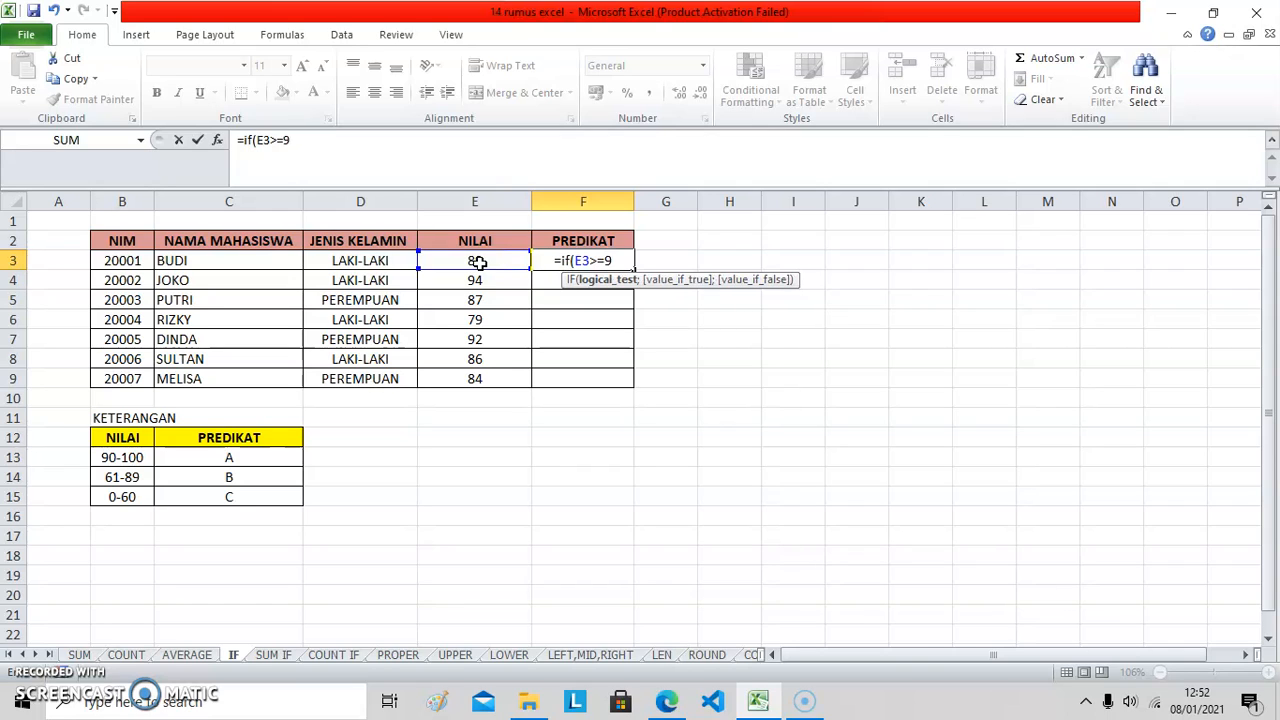
type("0;")
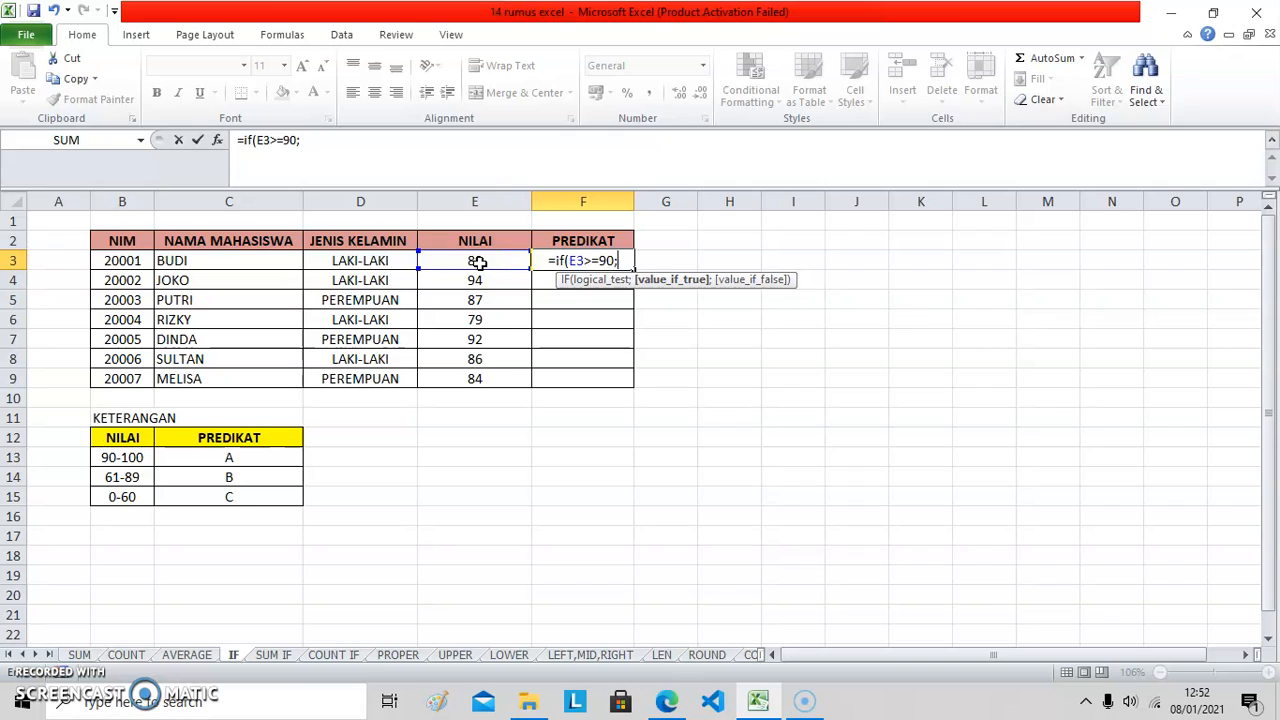
type("\"")
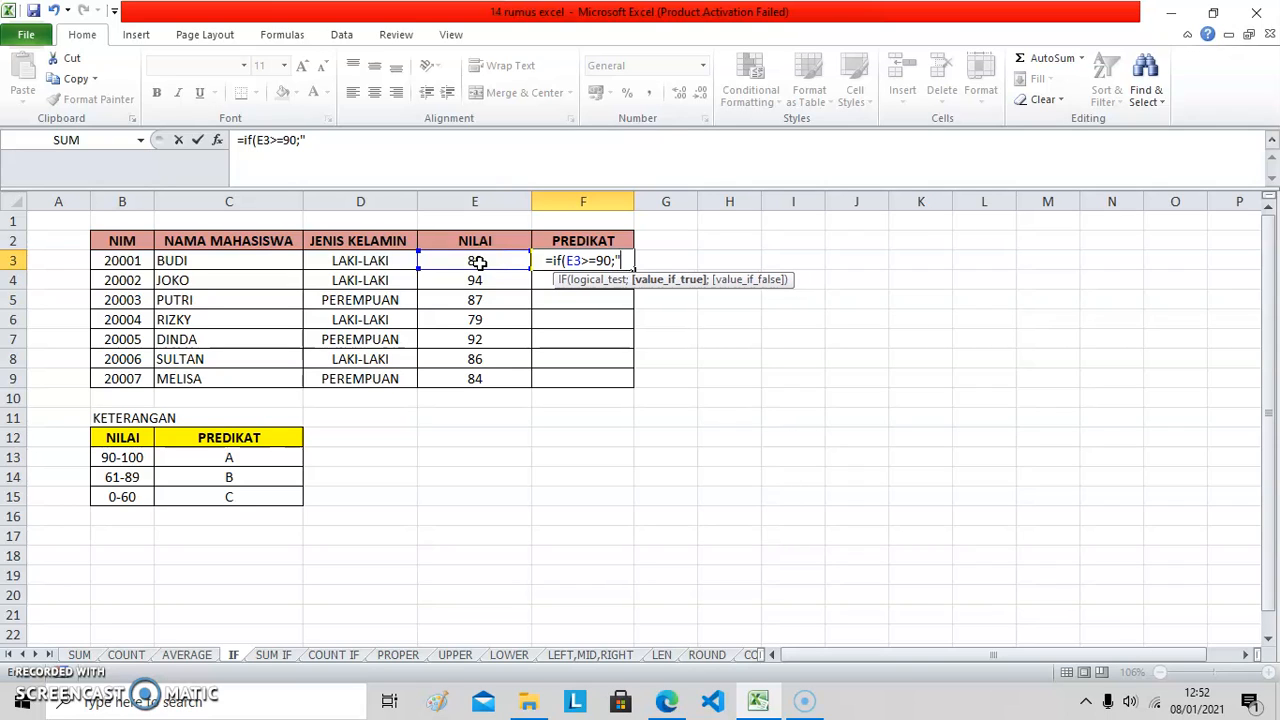
type("A")
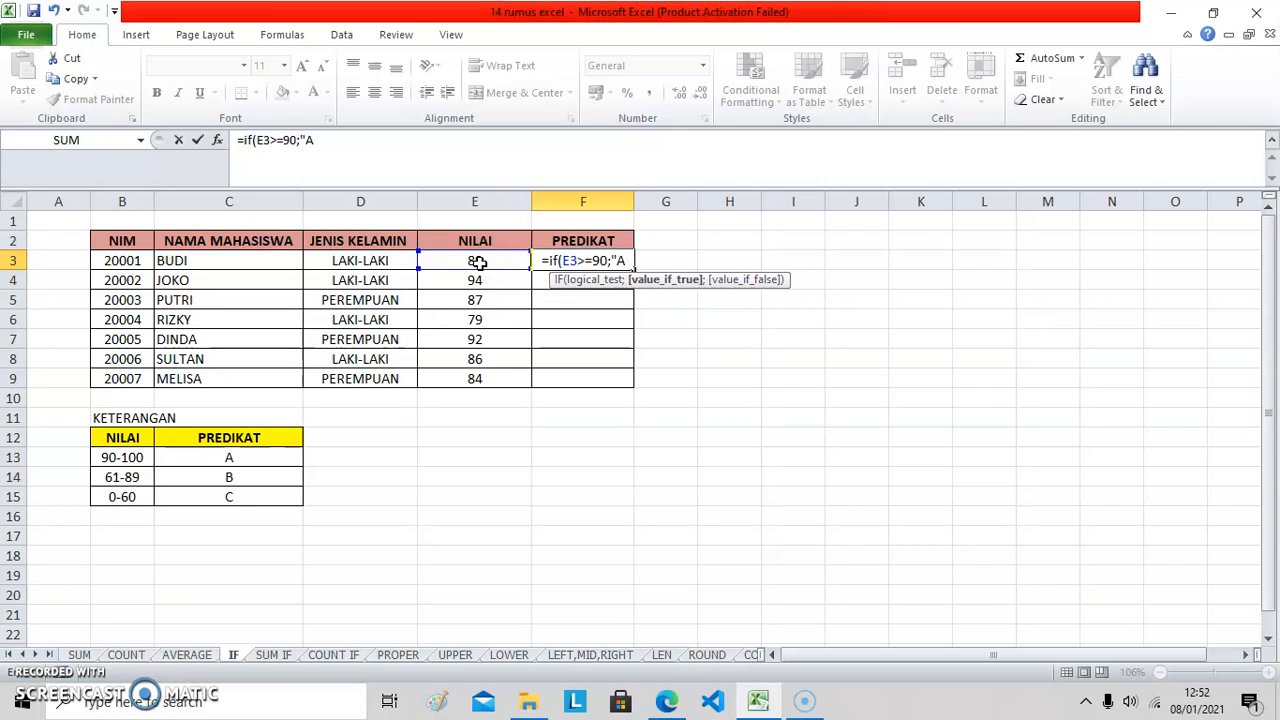
type("\"")
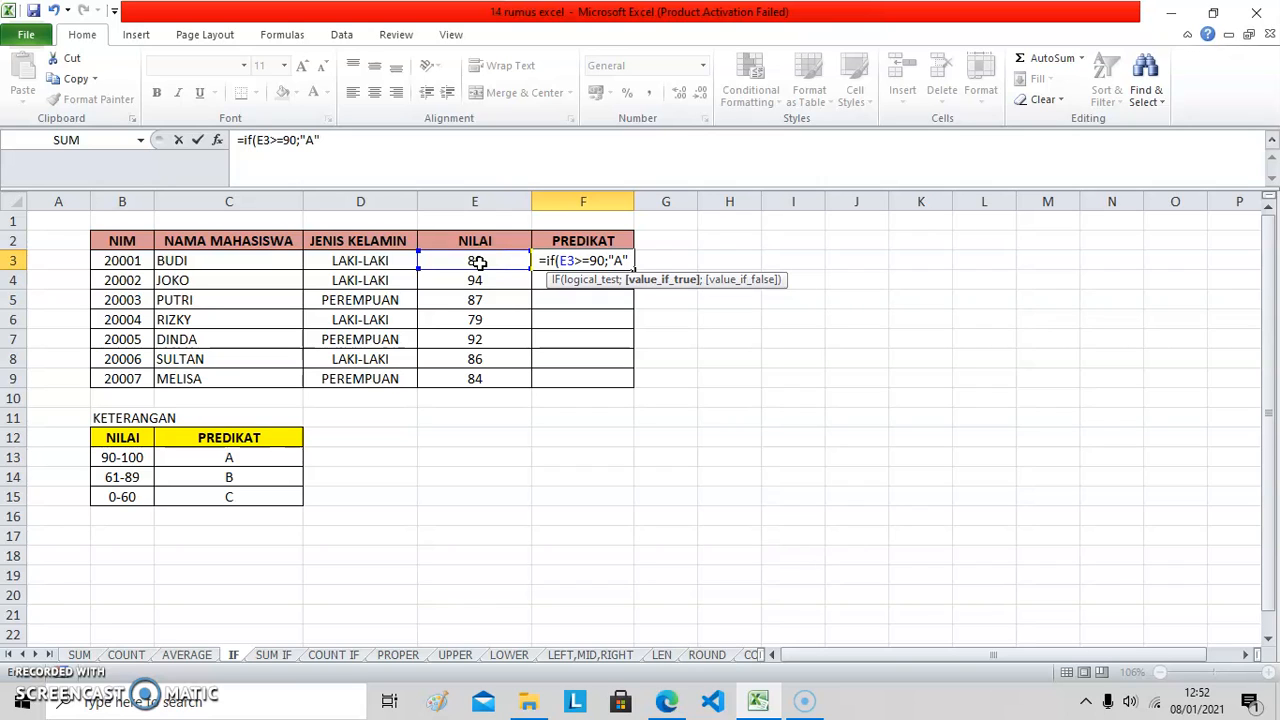
type(";")
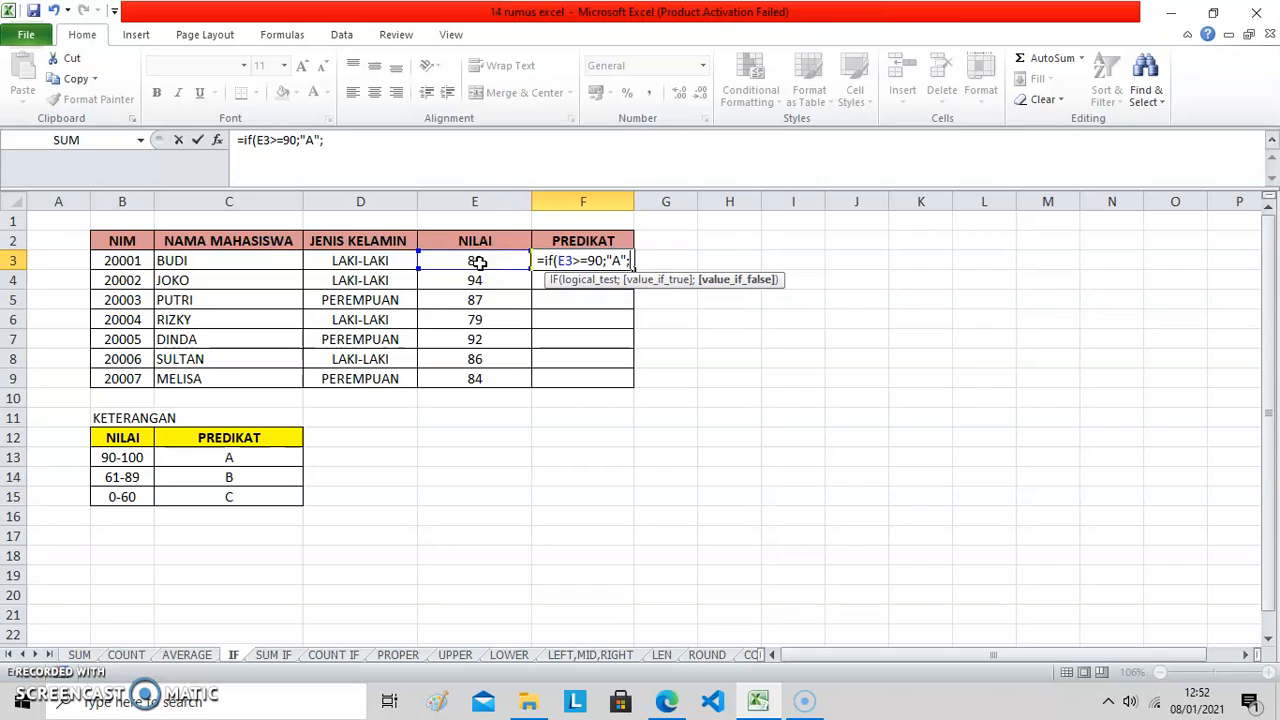
Step: Complete the PREDIKAT formula in F3 with the nested condition if(E3>=61;"B";"C")) and enter it
type("if(")
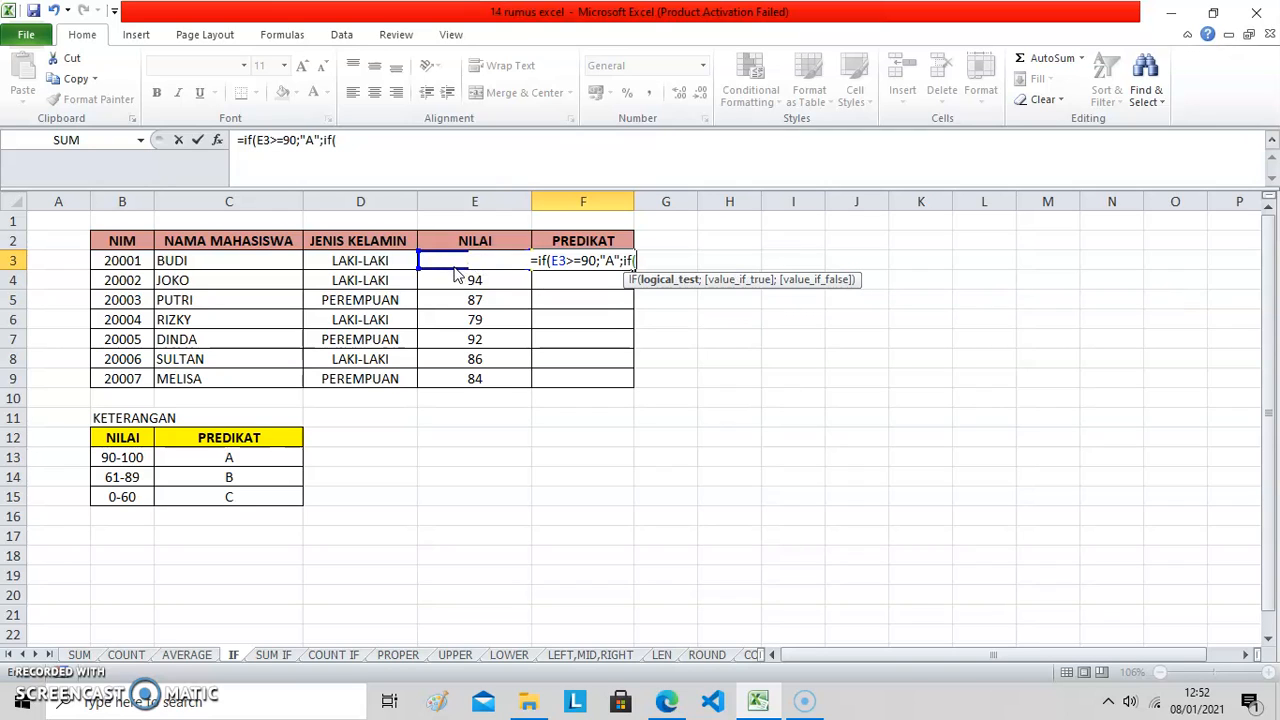
left_click(453, 265)
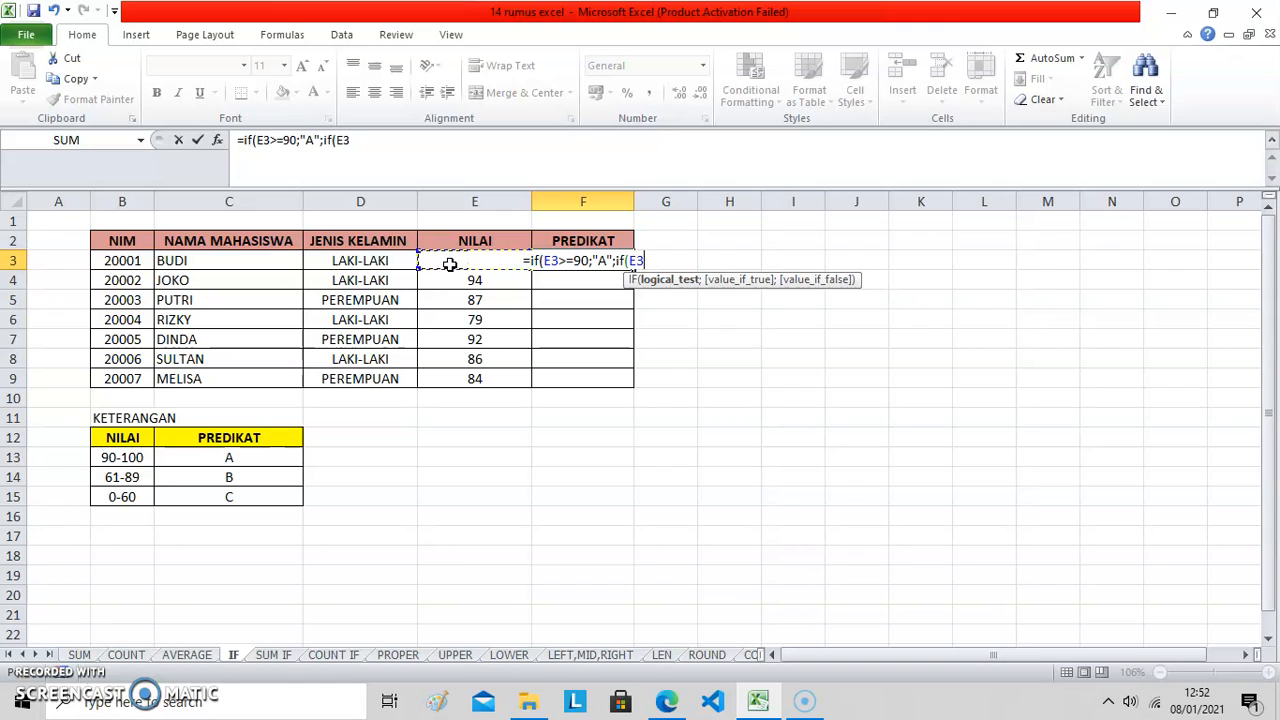
type(">=")
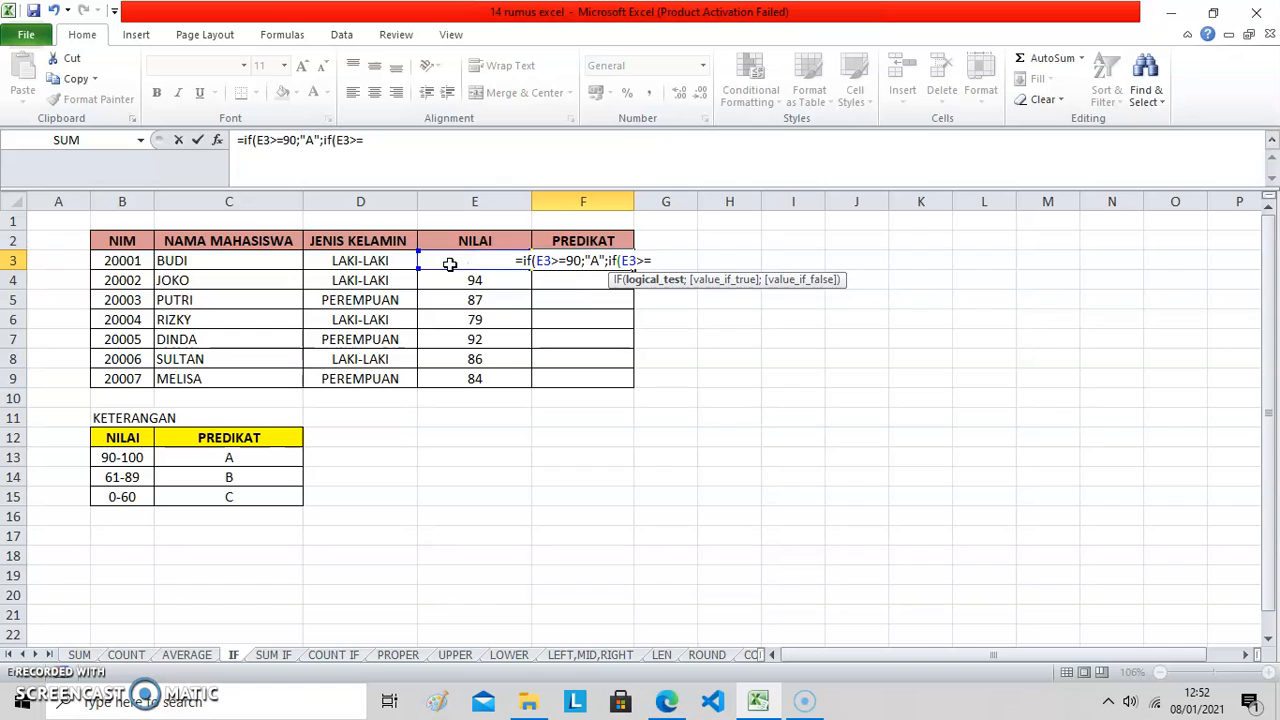
type("61")
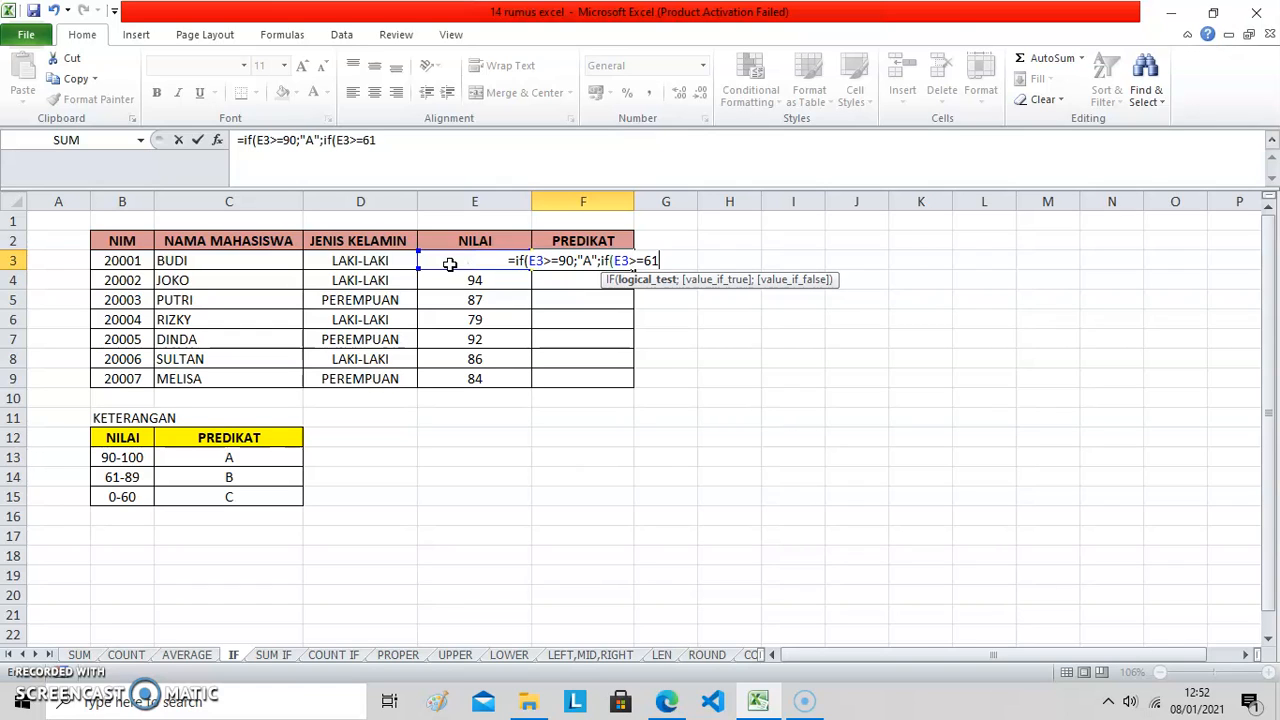
type(";")
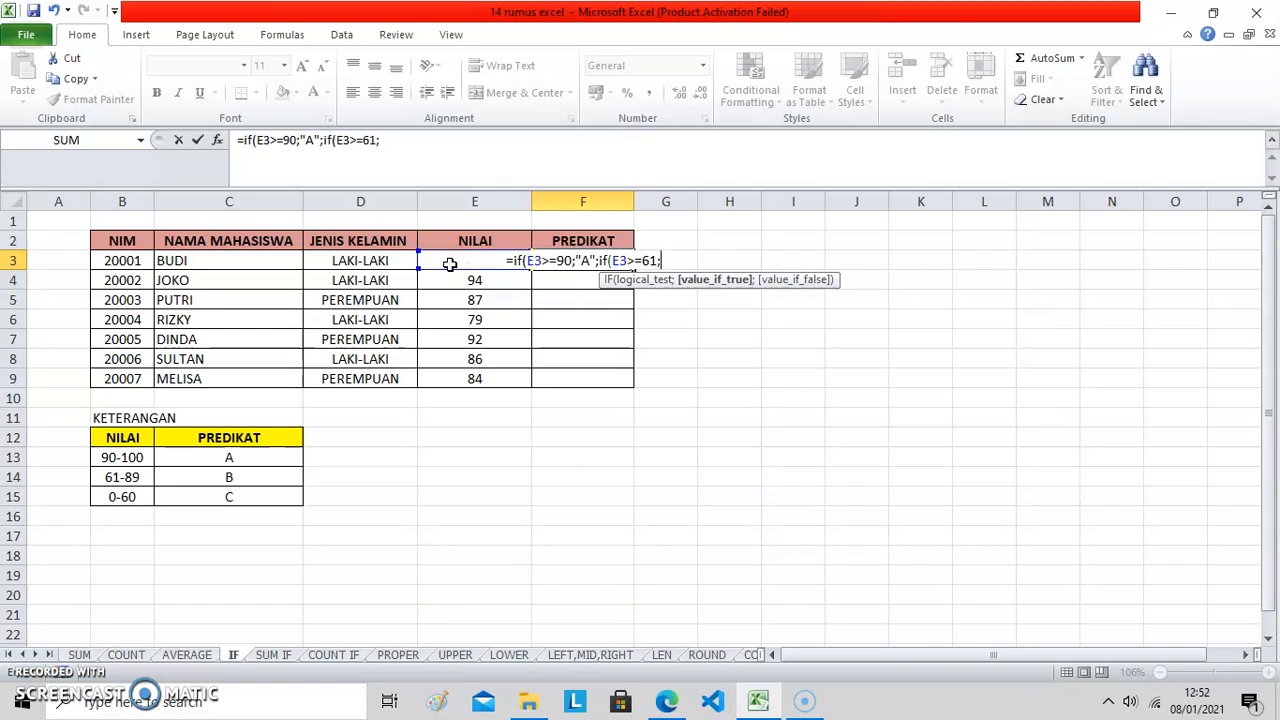
type("\"")
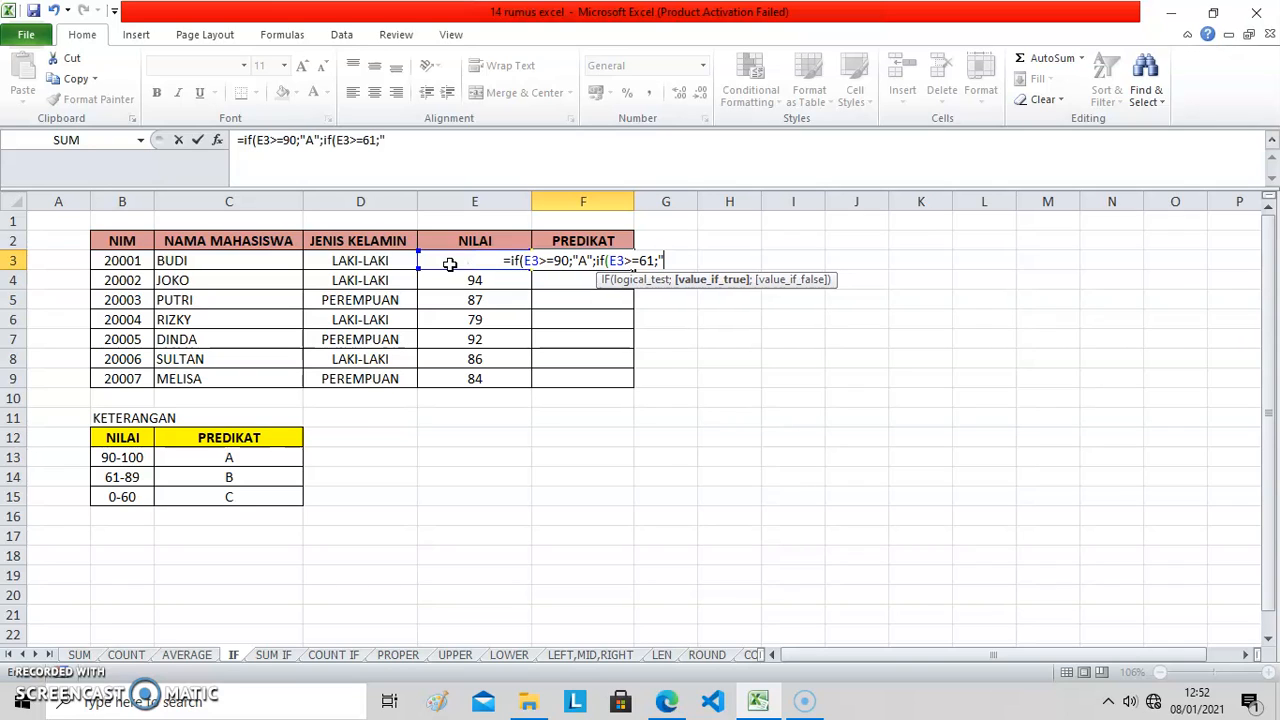
type("B\"")
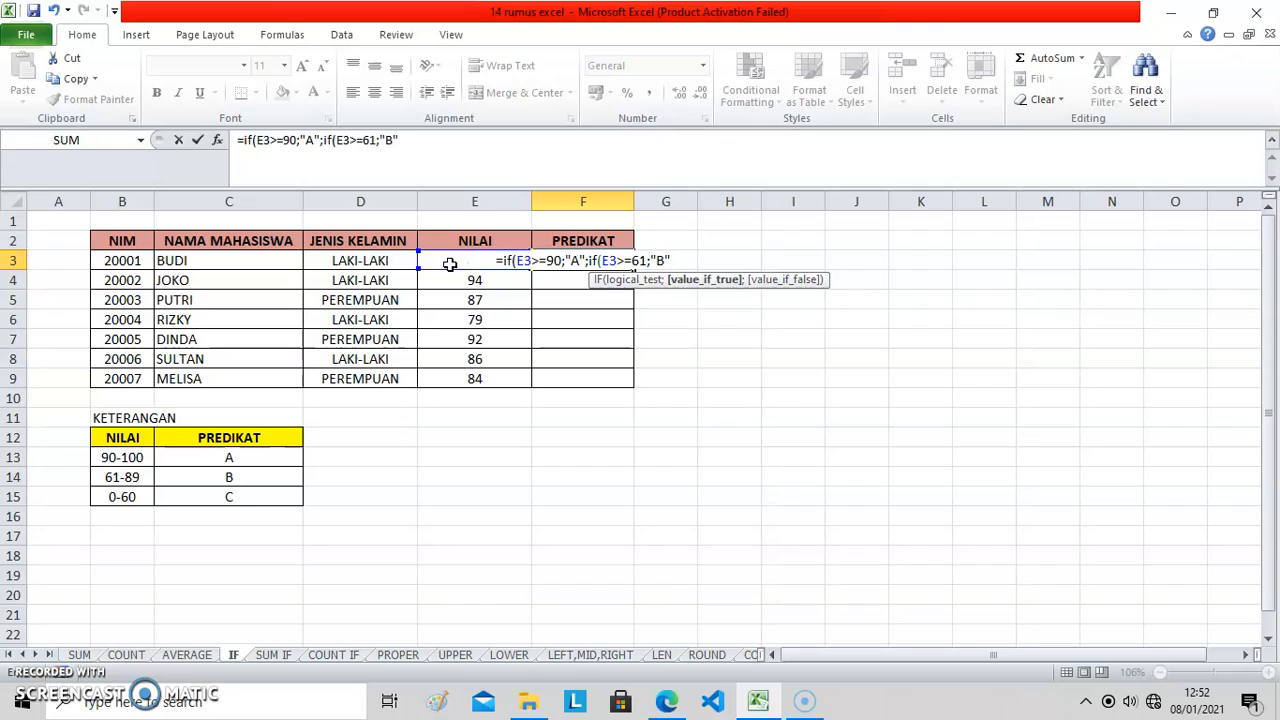
type(";\"")
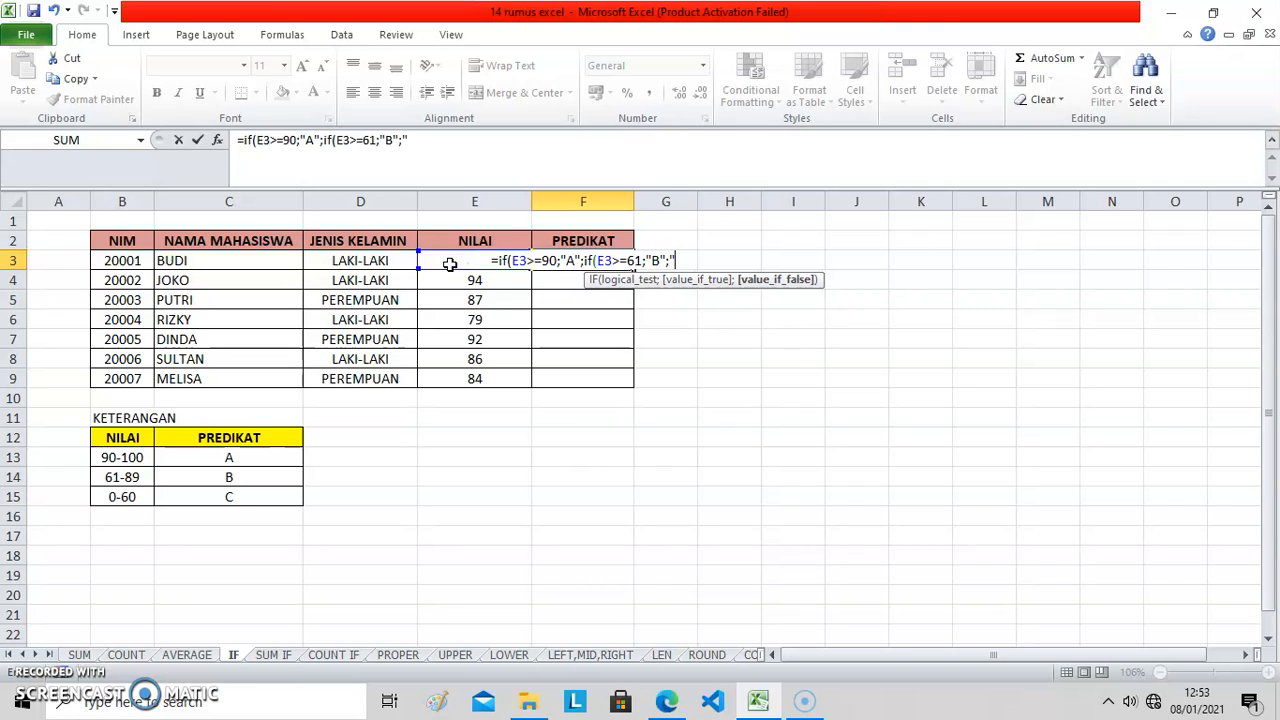
type("C\"")
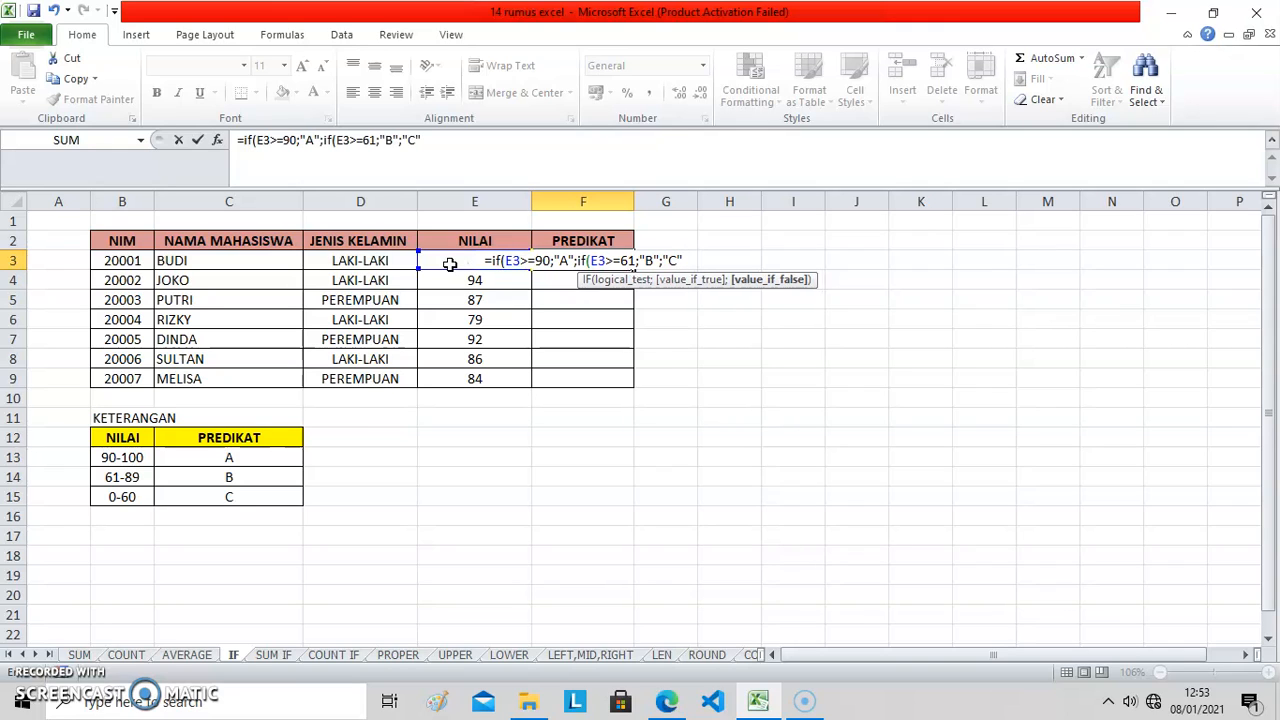
type("))")
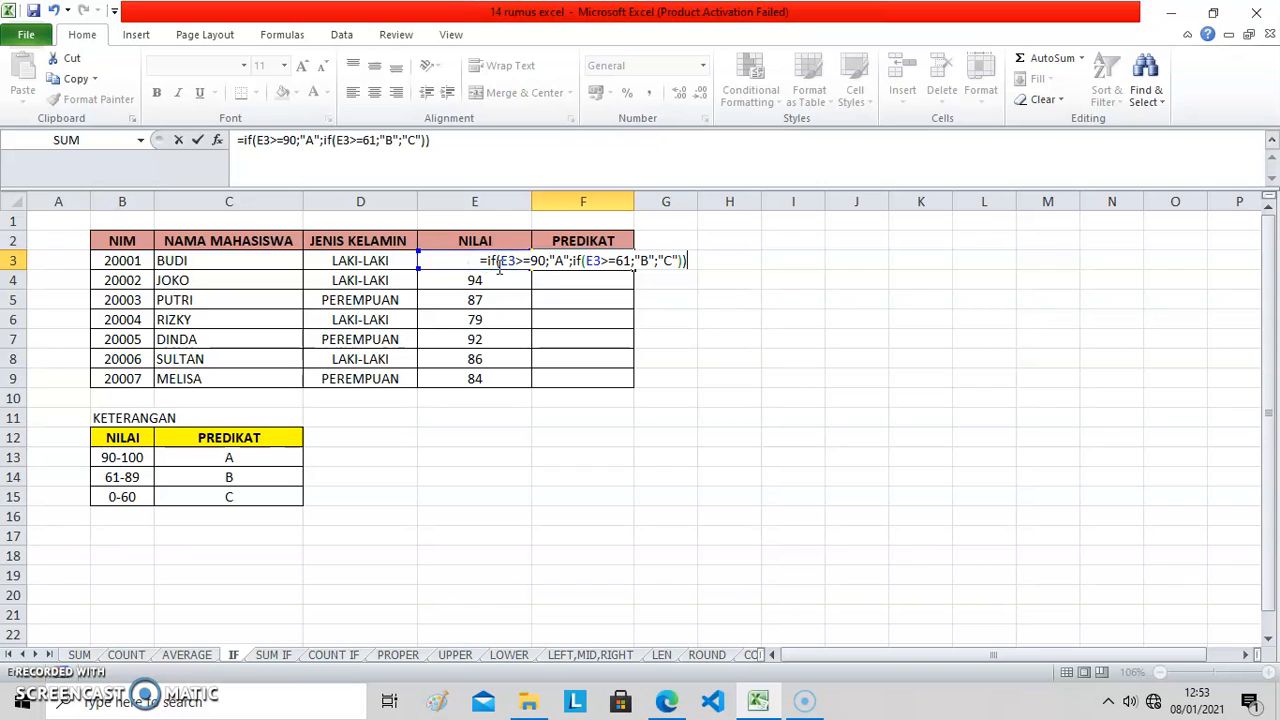
key("Return")
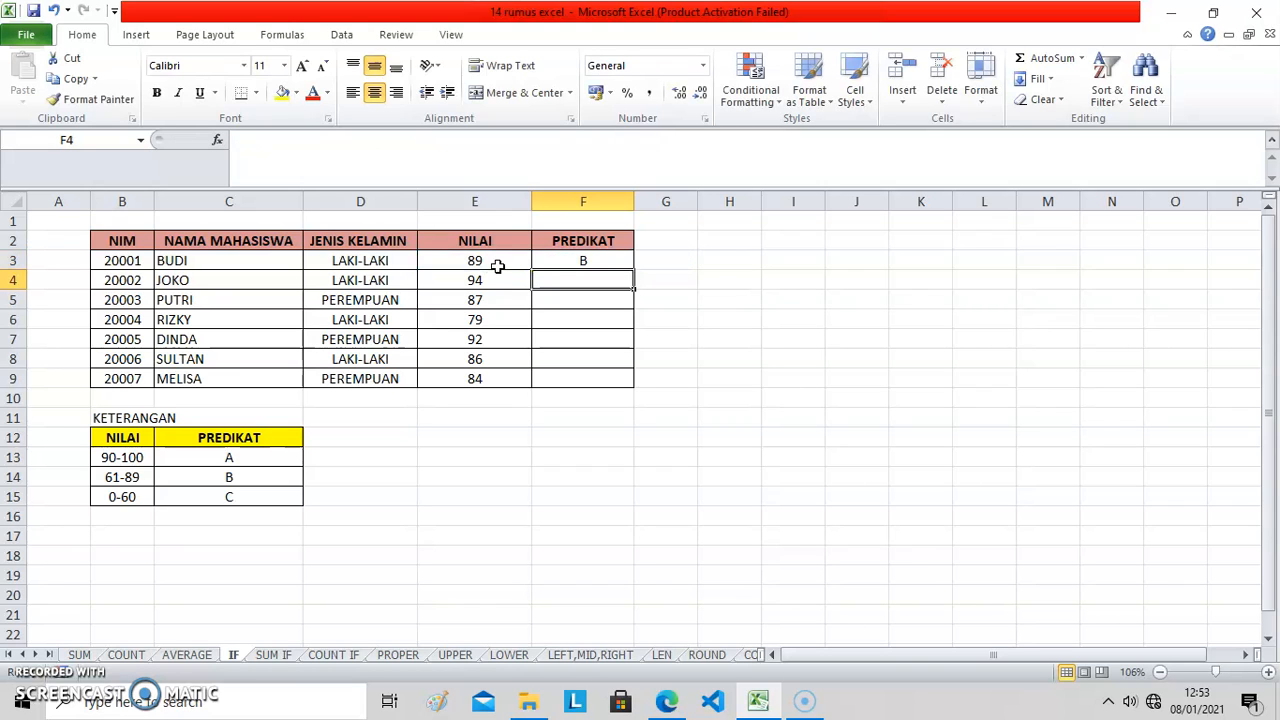
Step: Fill the PREDIKAT formula from F3 down through F9 for the remaining students
left_click(566, 262)
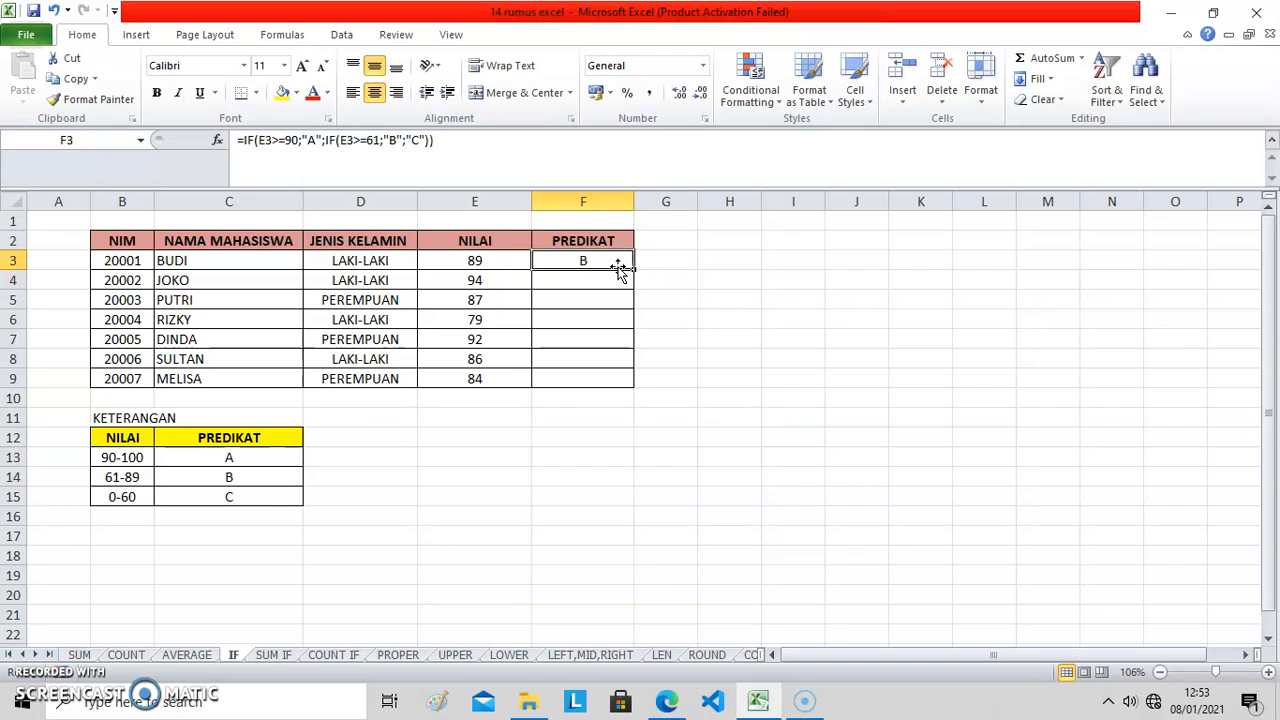
left_click_drag(633, 268, 622, 384)
left_click(710, 346)
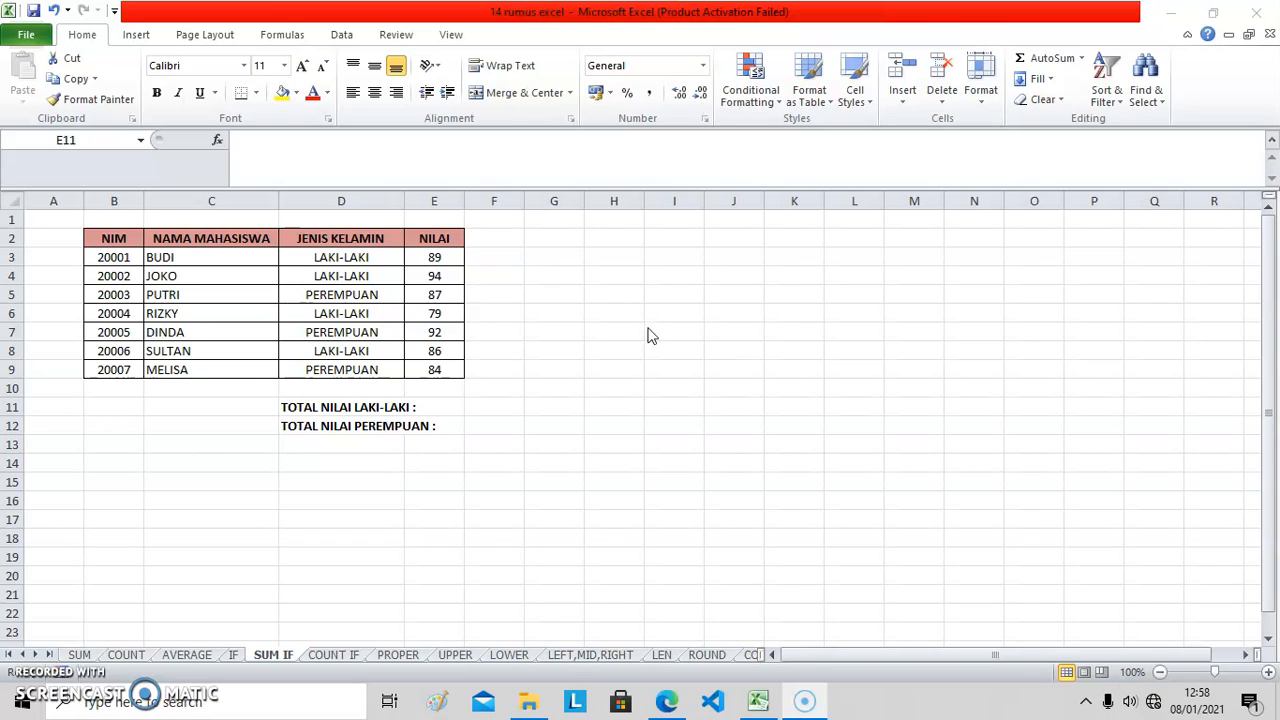
Step: On the SUM IF sheet, begin the TOTAL NILAI LAKI-LAKI formula in E11 with =sumif( and the JENIS KELAMIN range D3:D9
left_click(306, 246)
left_click(316, 242)
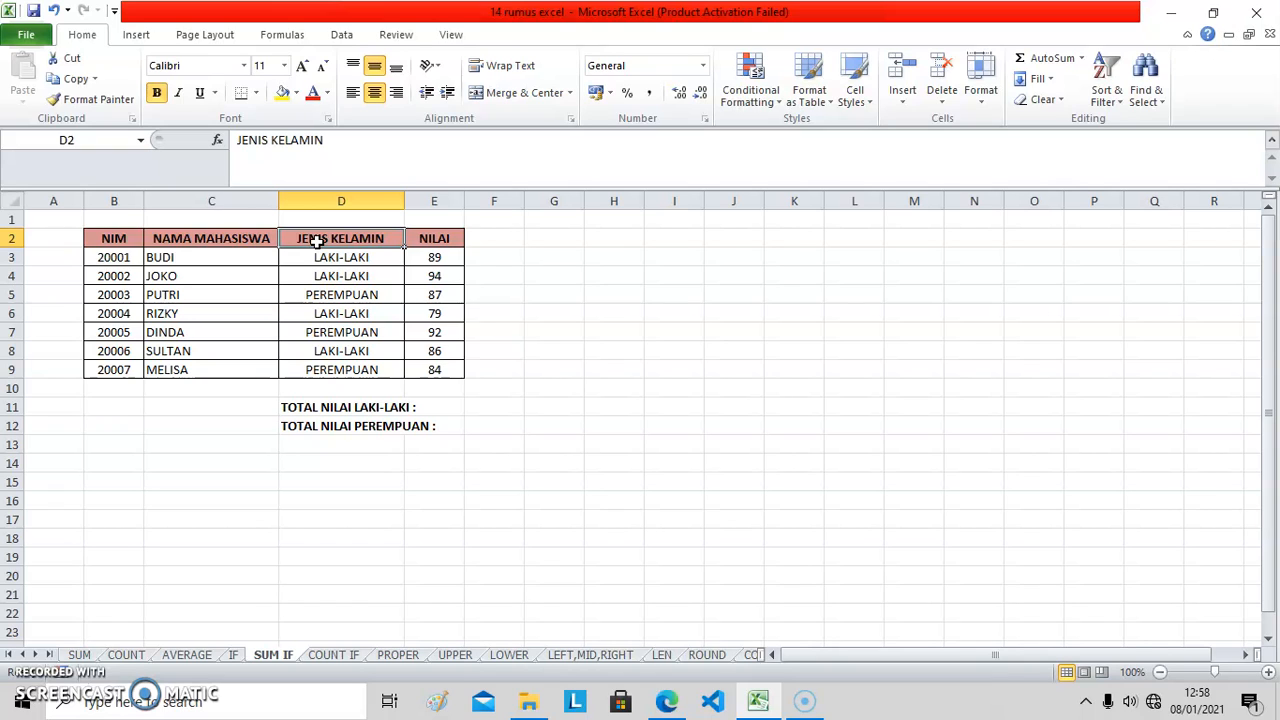
left_click(364, 408)
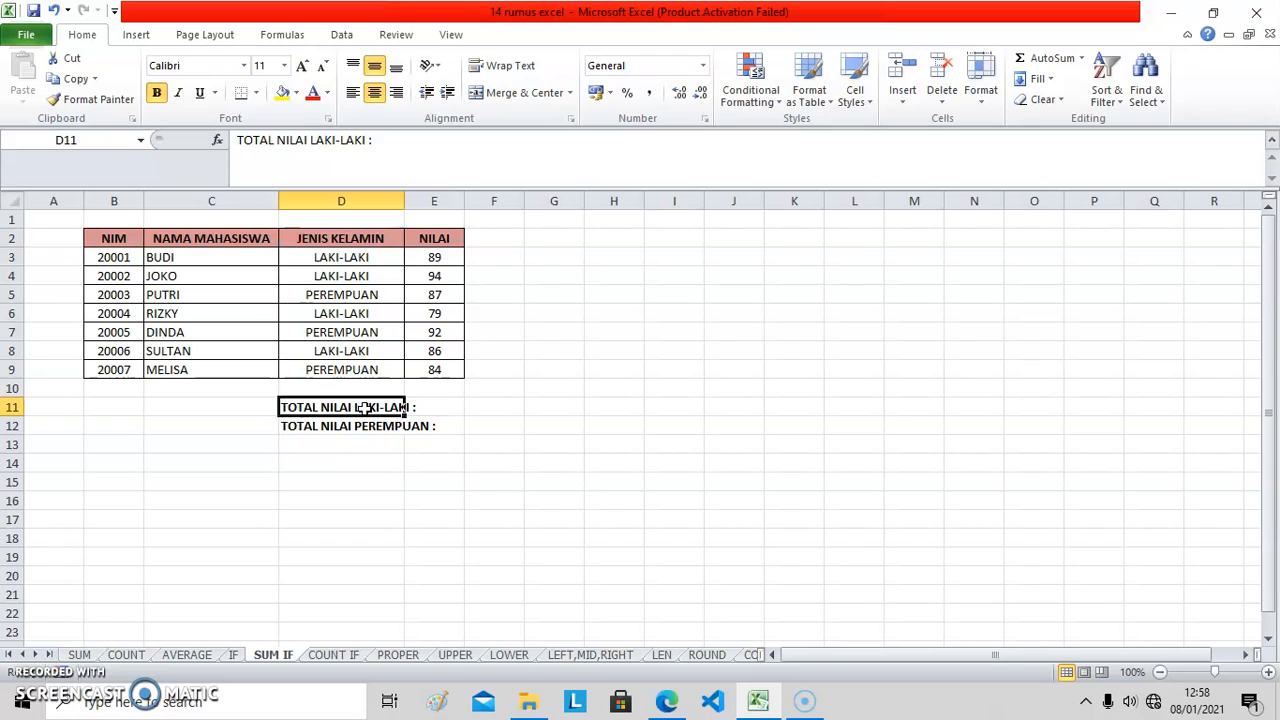
left_click(392, 426)
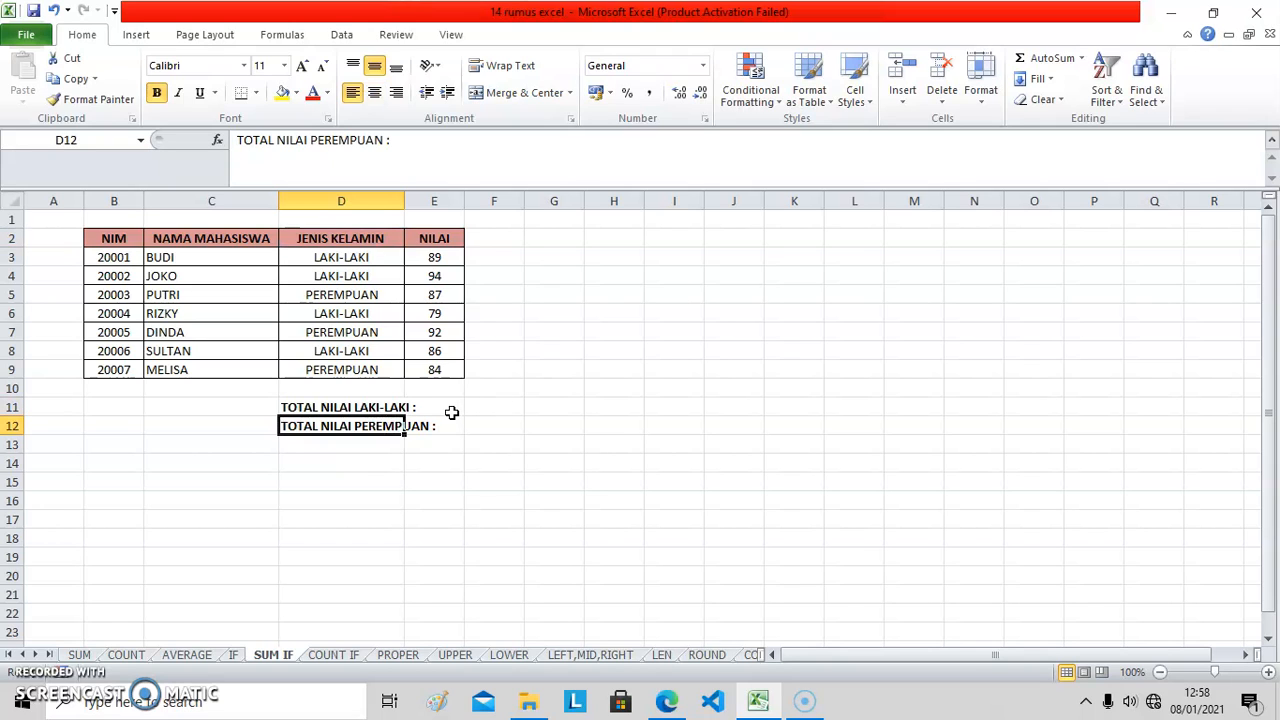
left_click(451, 411)
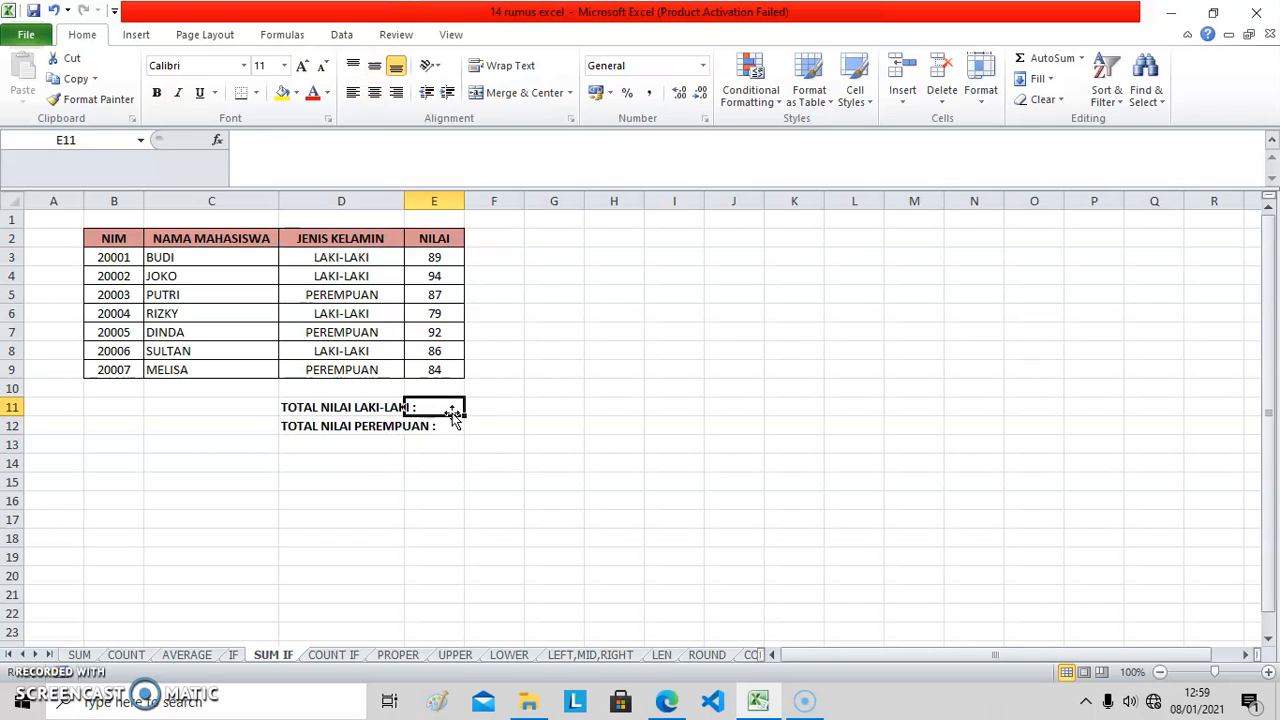
type("=sum")
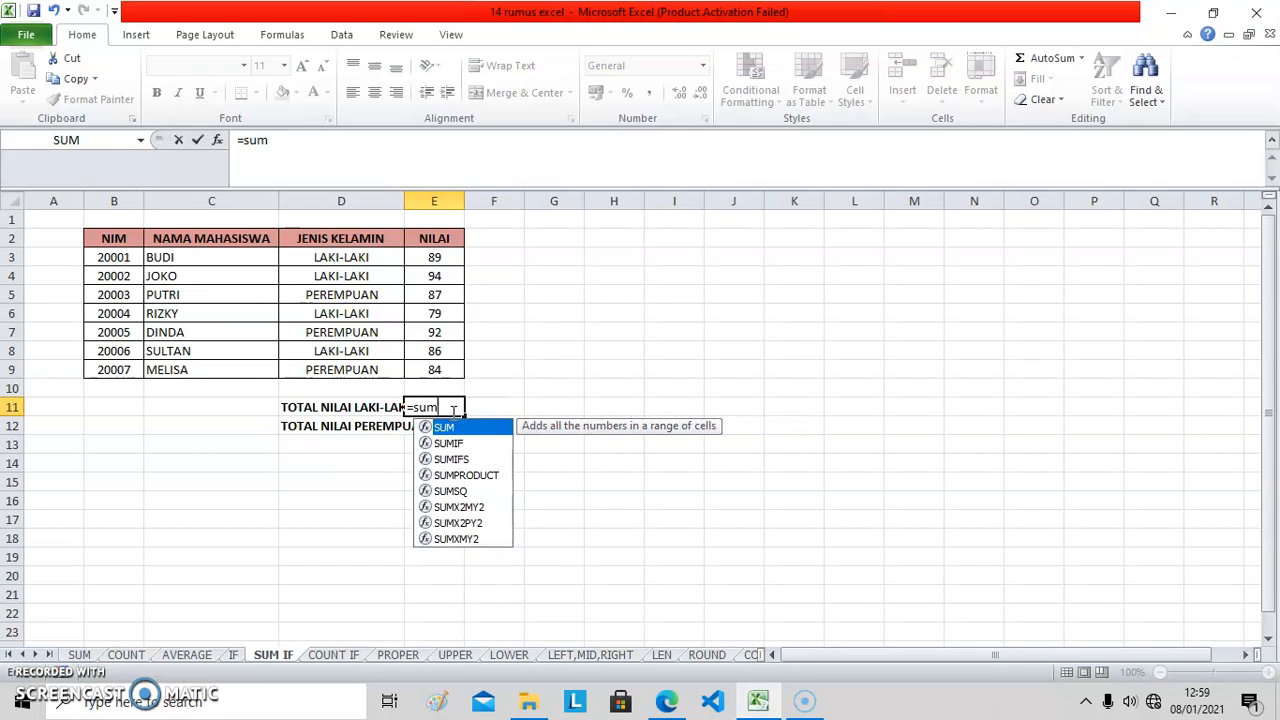
type("if(")
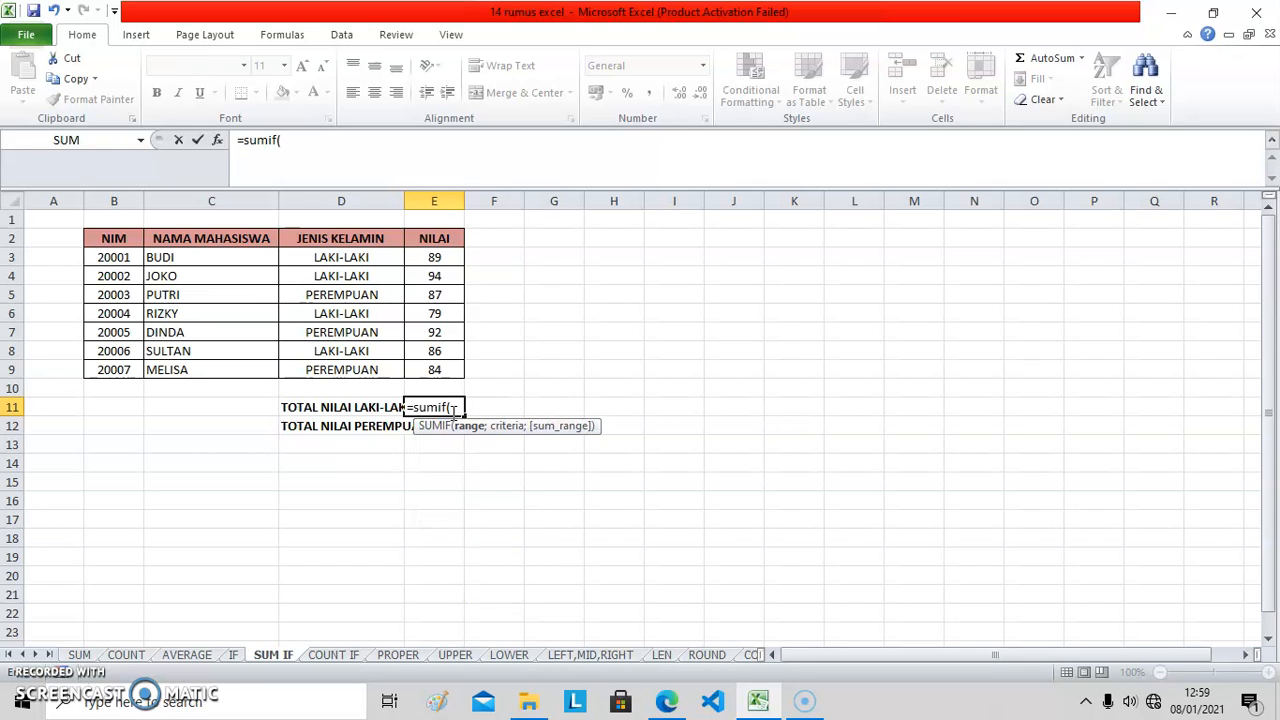
left_click(315, 257)
left_click_drag(315, 257, 317, 294)
left_click_drag(321, 355, 323, 363)
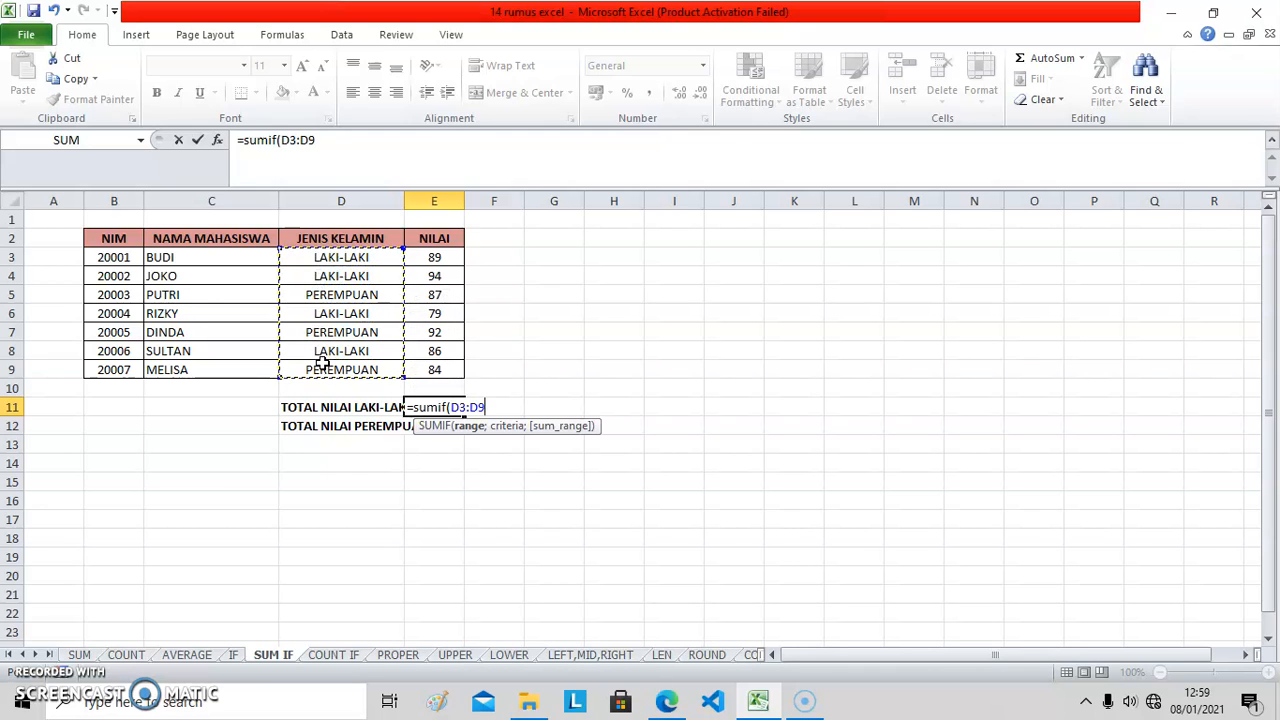
Step: Complete the SUMIF formula in E11 with the criterion "LAKI-LAKI" and the NILAI sum range E3:E9
type(";\"LAK")
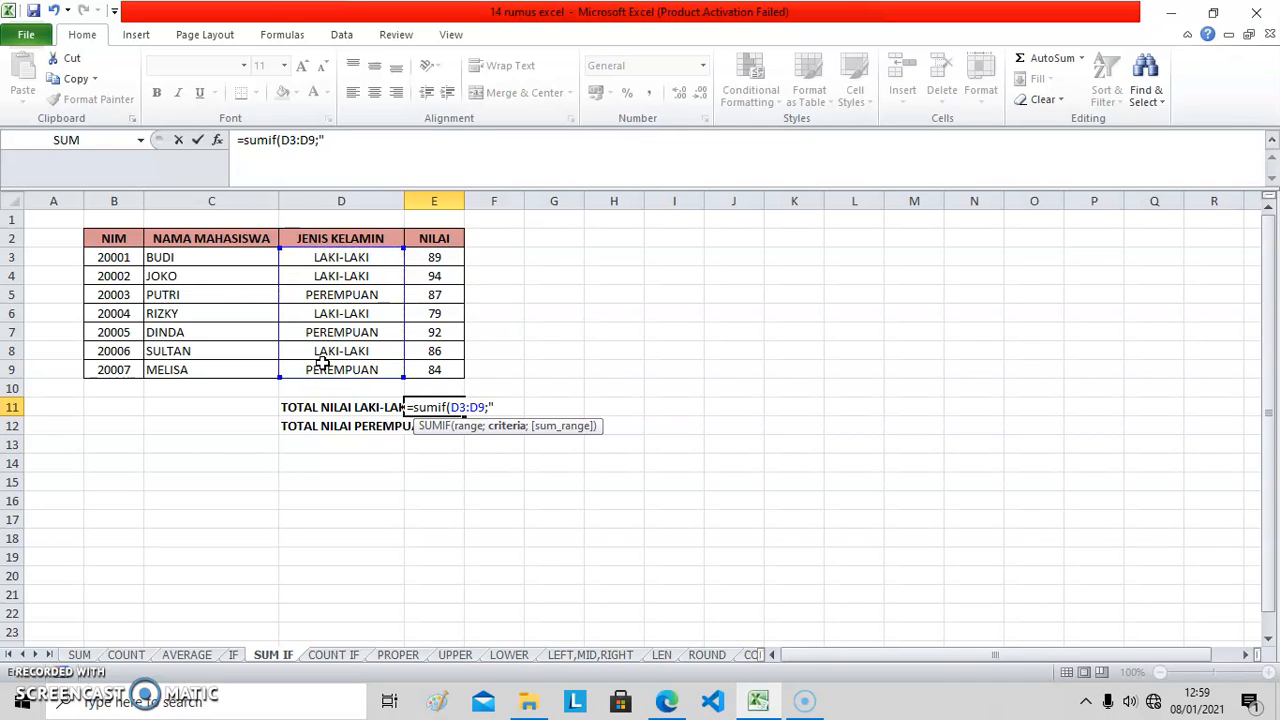
type("I-LAKI\"")
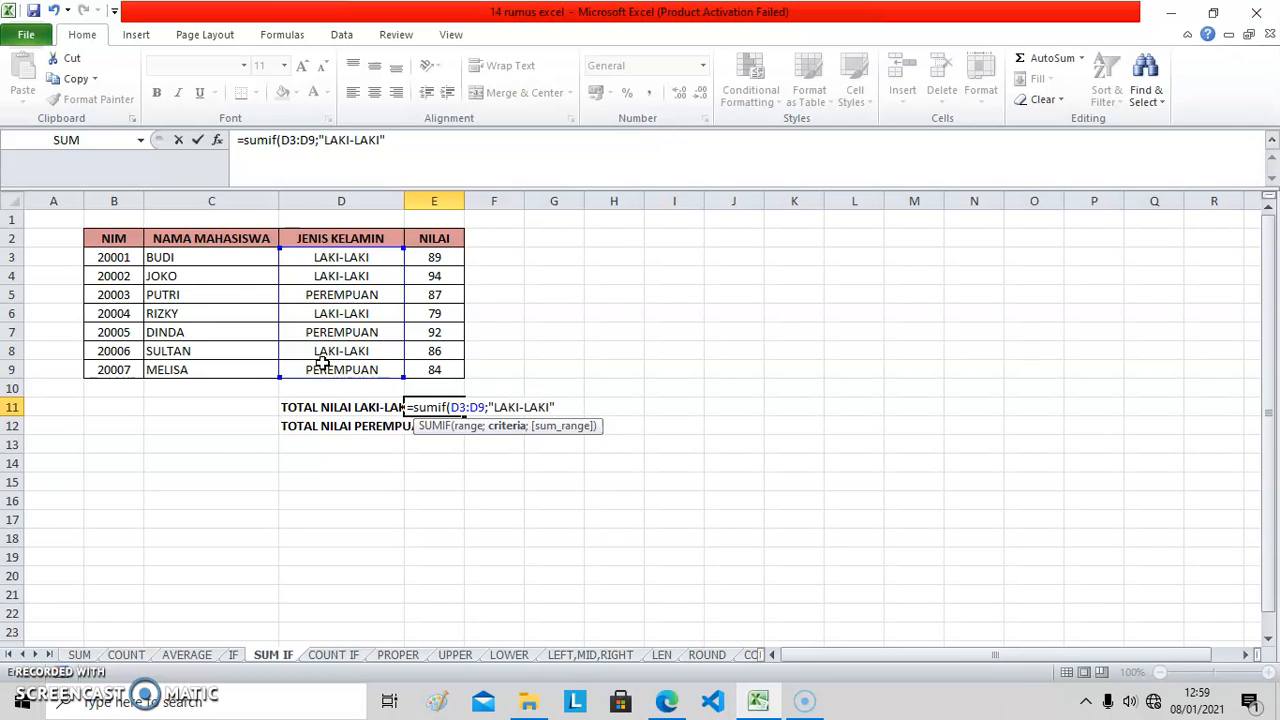
type(";")
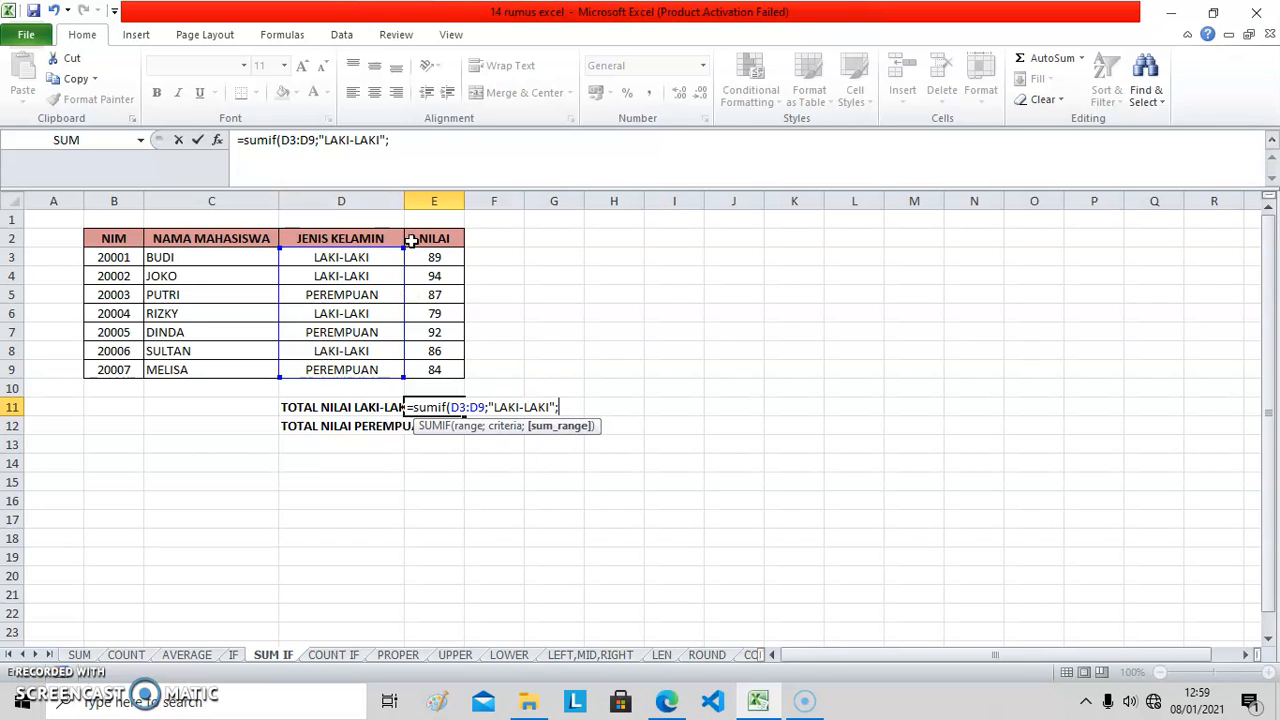
left_click_drag(428, 257, 427, 369)
type(")")
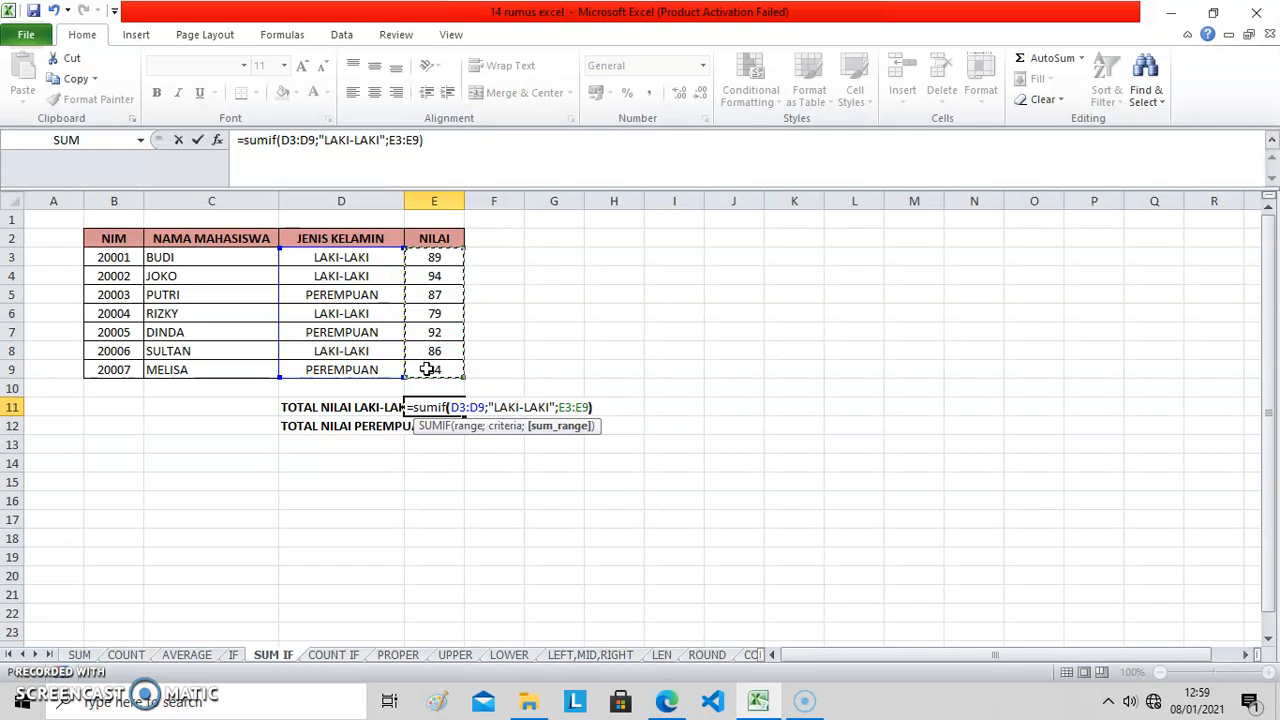
key("Return")
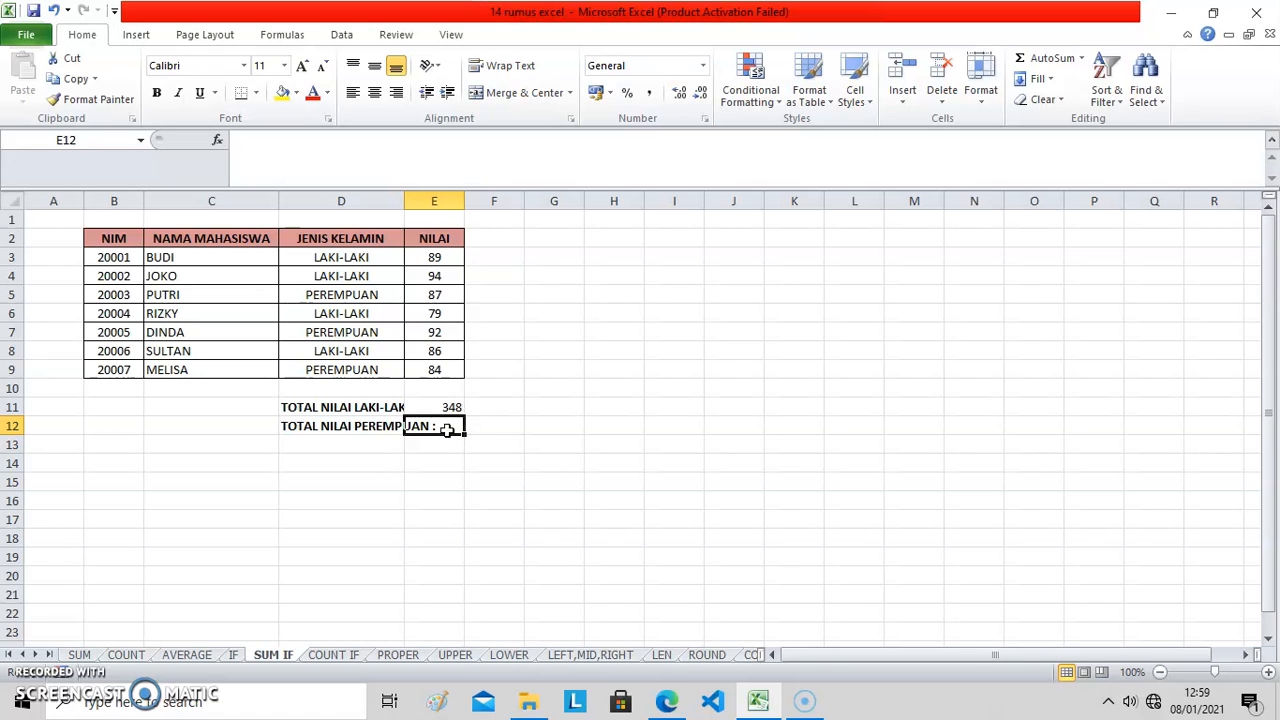
Step: Compute TOTAL NILAI PEREMPUAN in E12 with =sumif(D3:D9;"PEREMPUAN";E3:E9)
type("=")
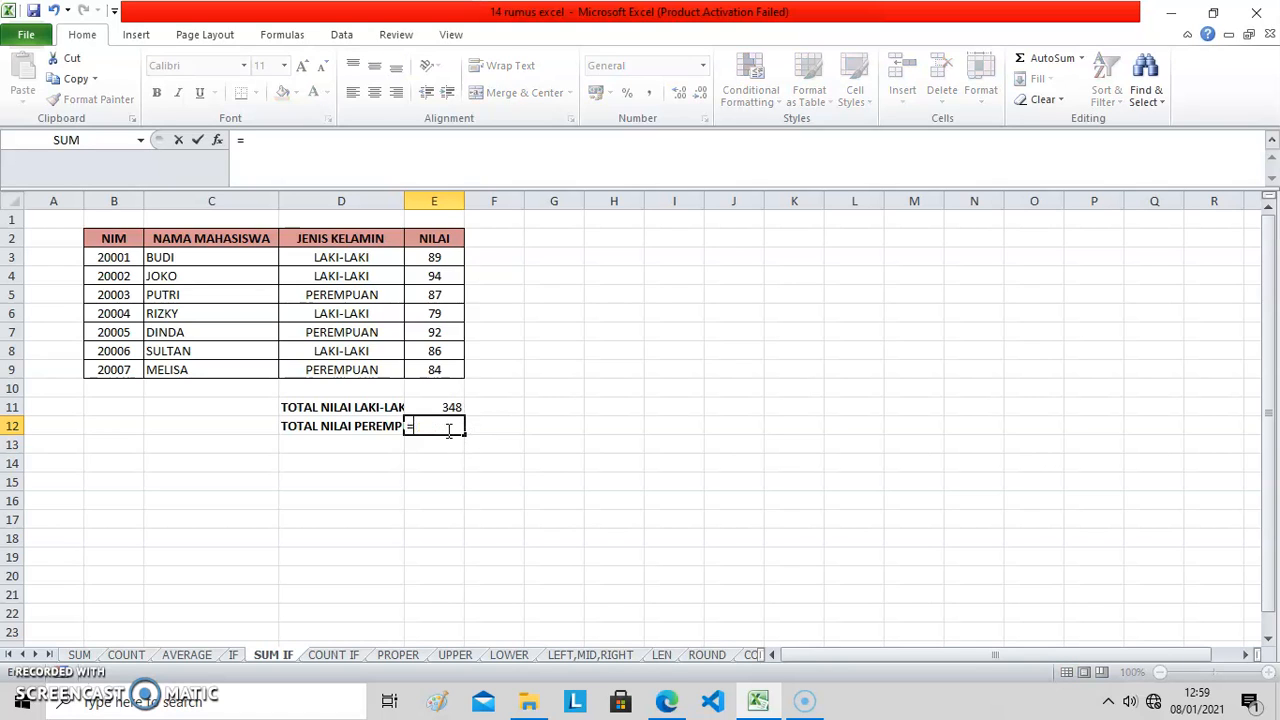
type("sumif")
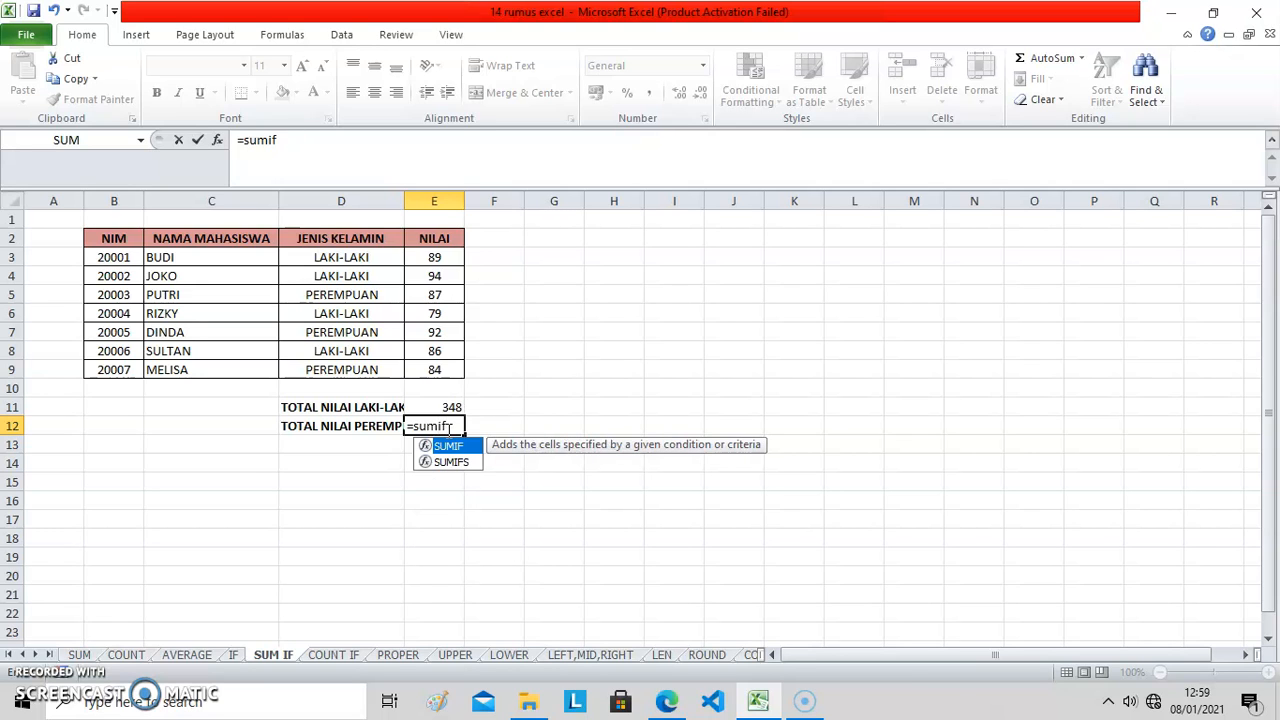
type("(")
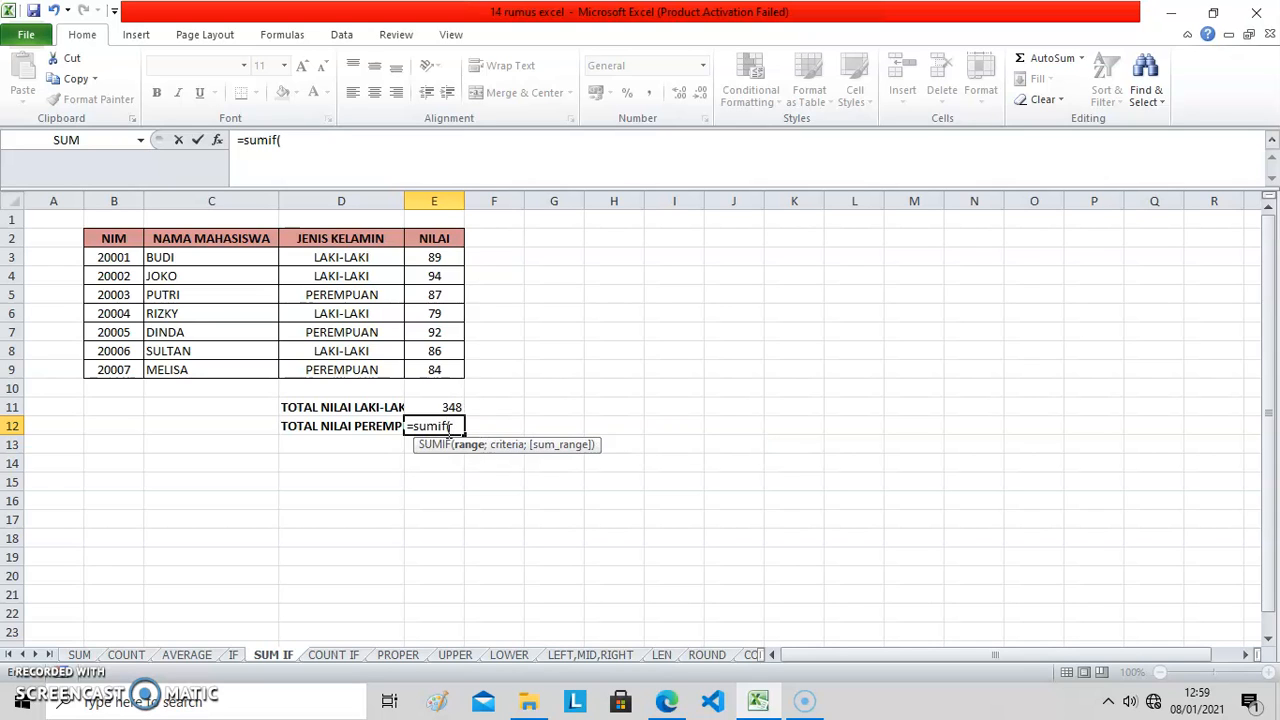
left_click_drag(343, 257, 343, 370)
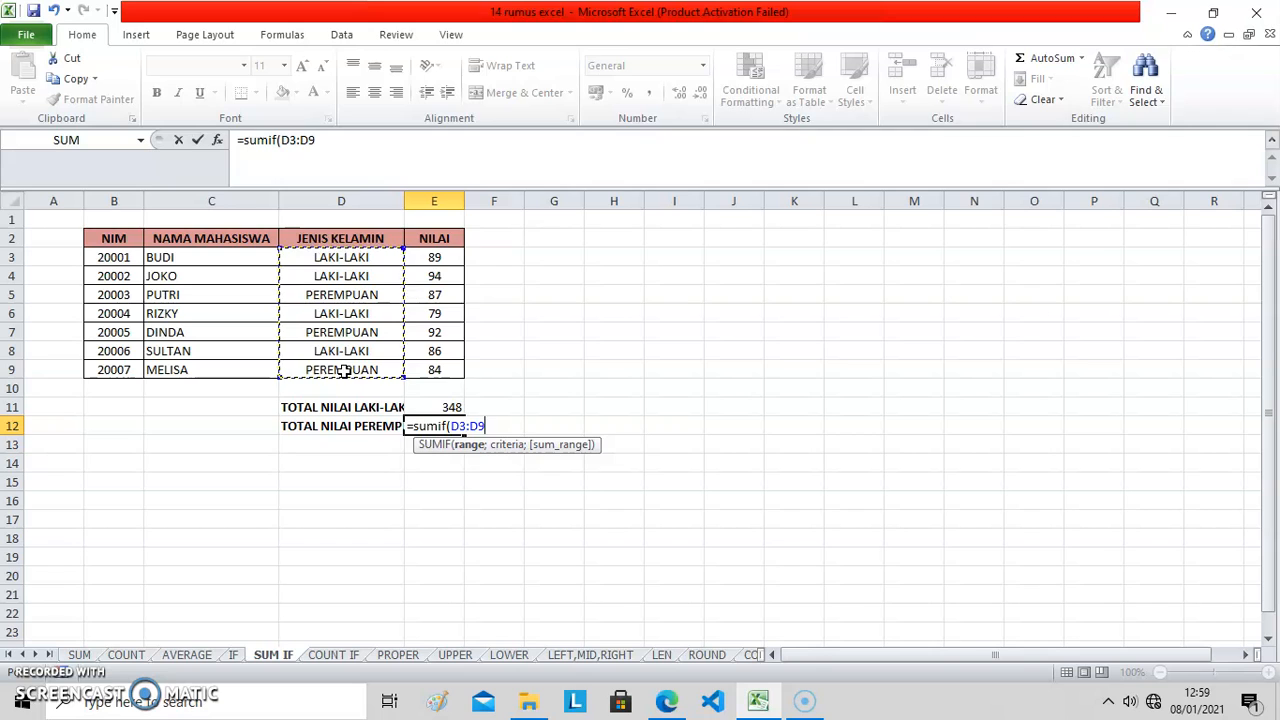
type("'")
key("BackSpace")
type(";\"PERE")
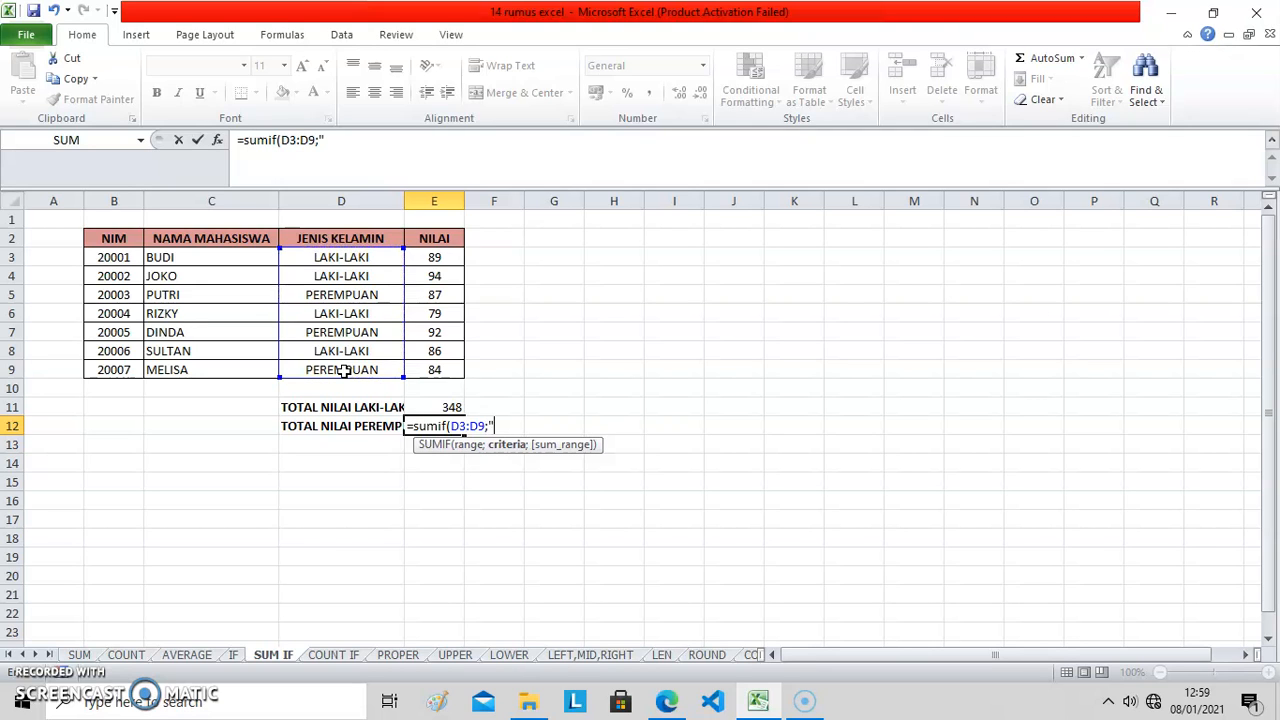
type("MPUAN")
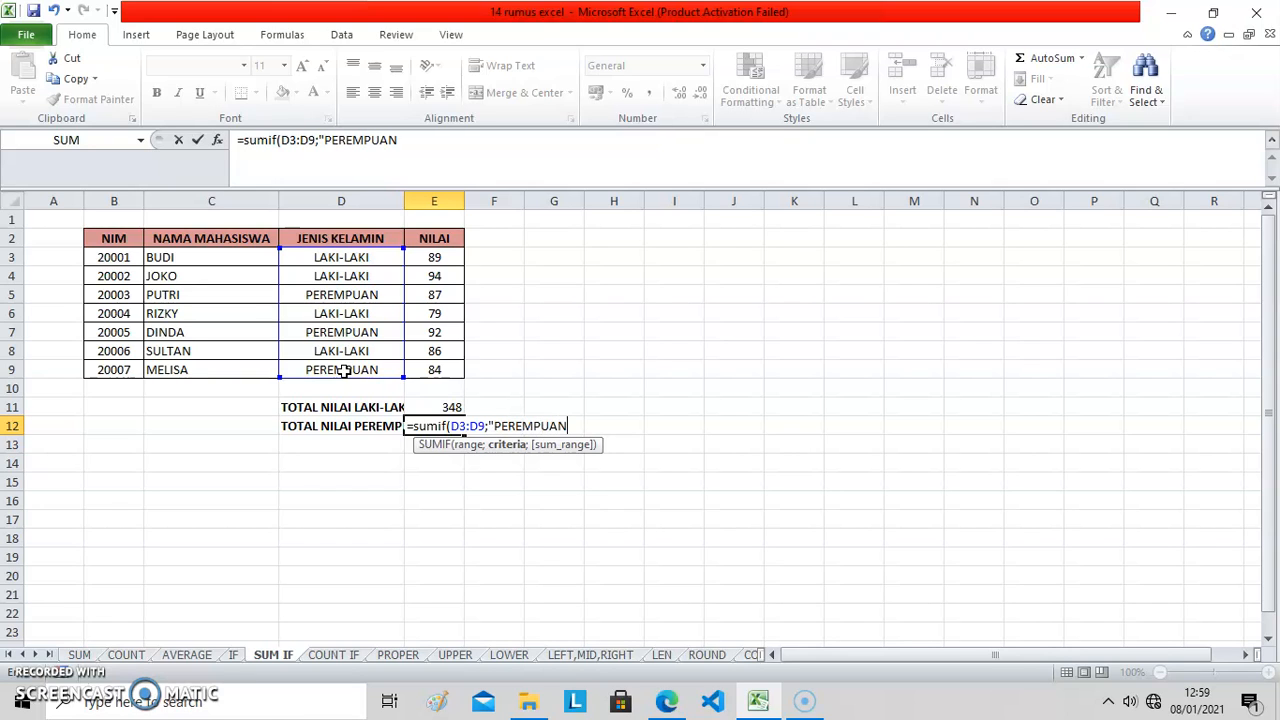
type("\";")
left_click_drag(449, 257, 443, 363)
type(")")
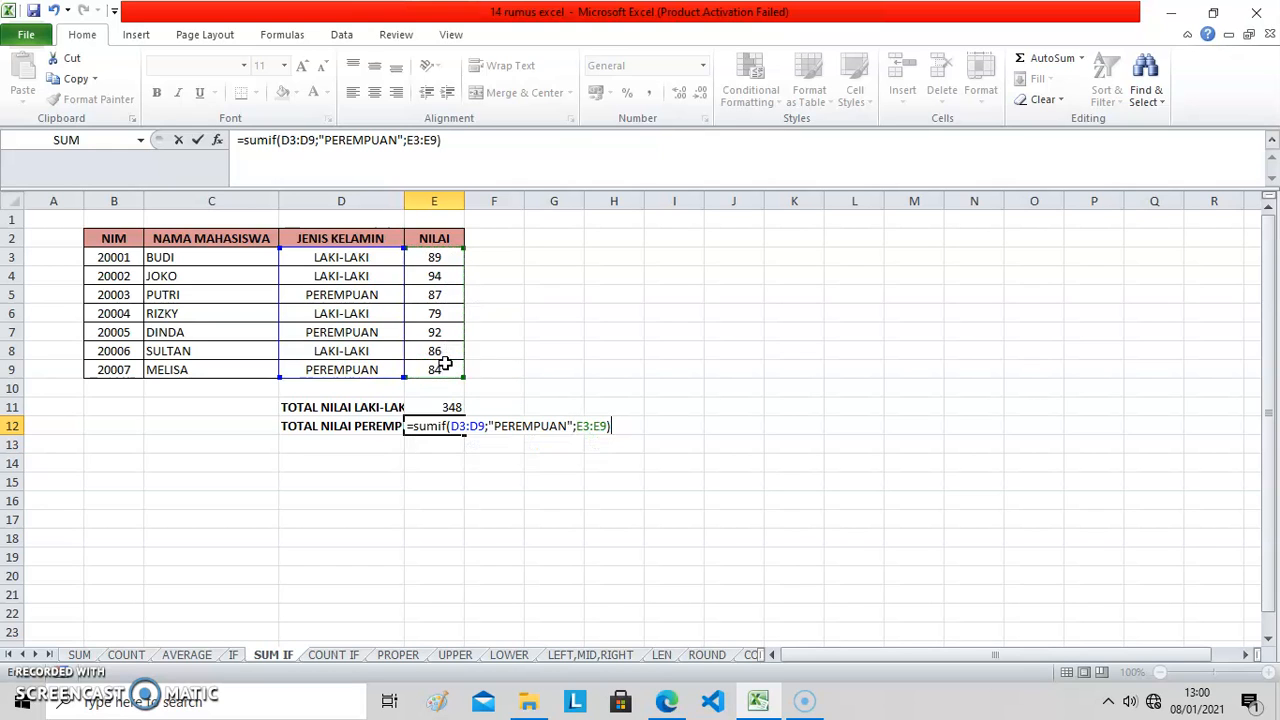
key("Return")
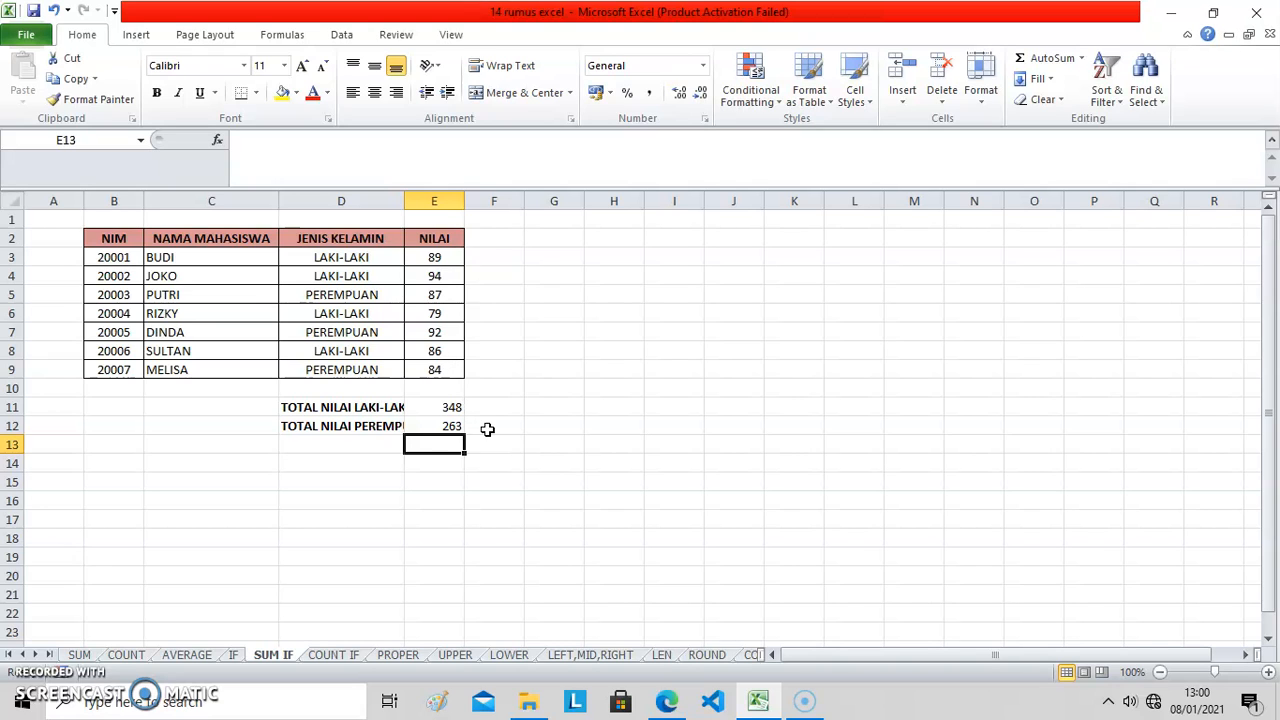
Step: On the COUNT IF sheet, begin the male student count formula in J2 with =COUNTIF( and the JENIS KELAMIN range D3:D9
key("ctrl+Page_Down")
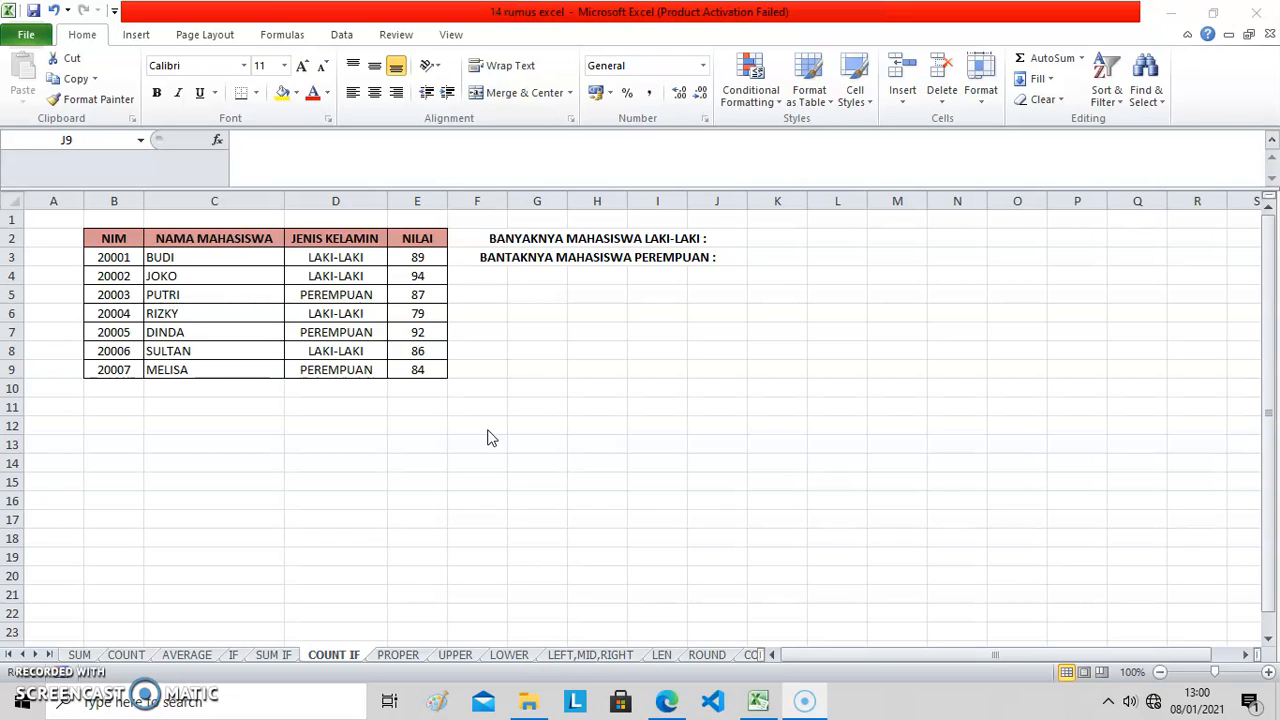
left_click(645, 233)
left_click(663, 237)
left_click(732, 238)
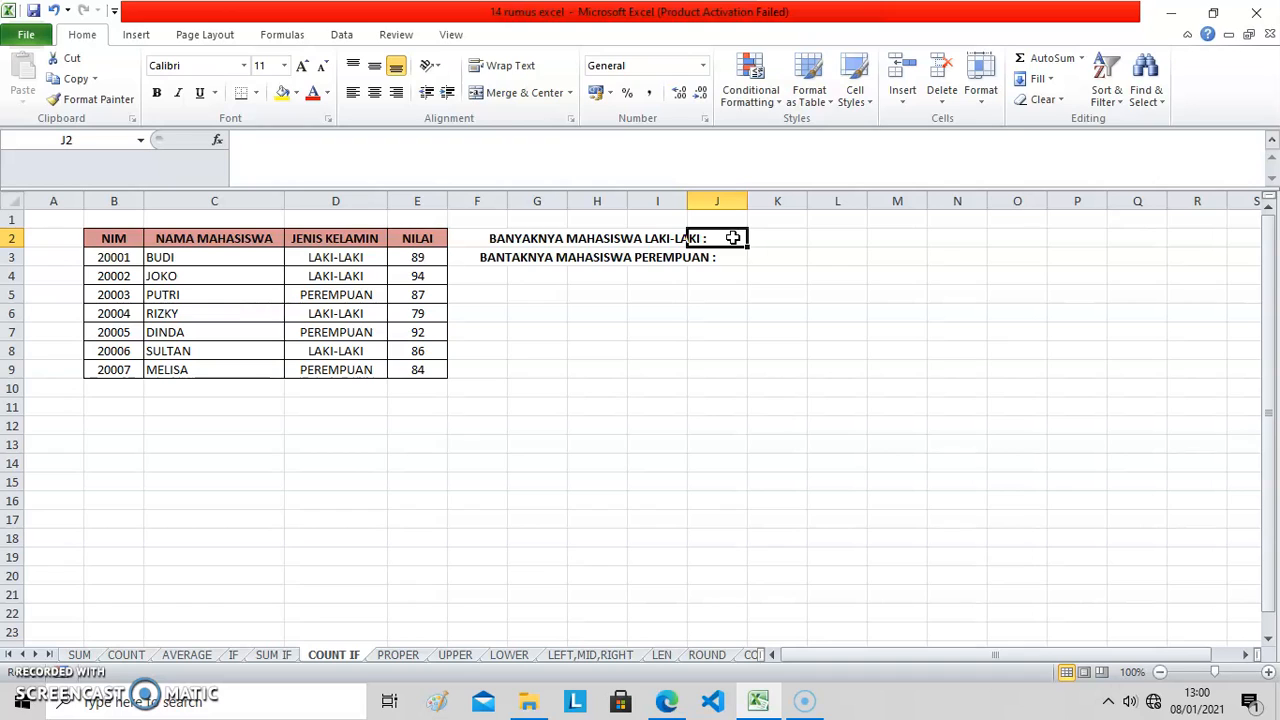
type("=")
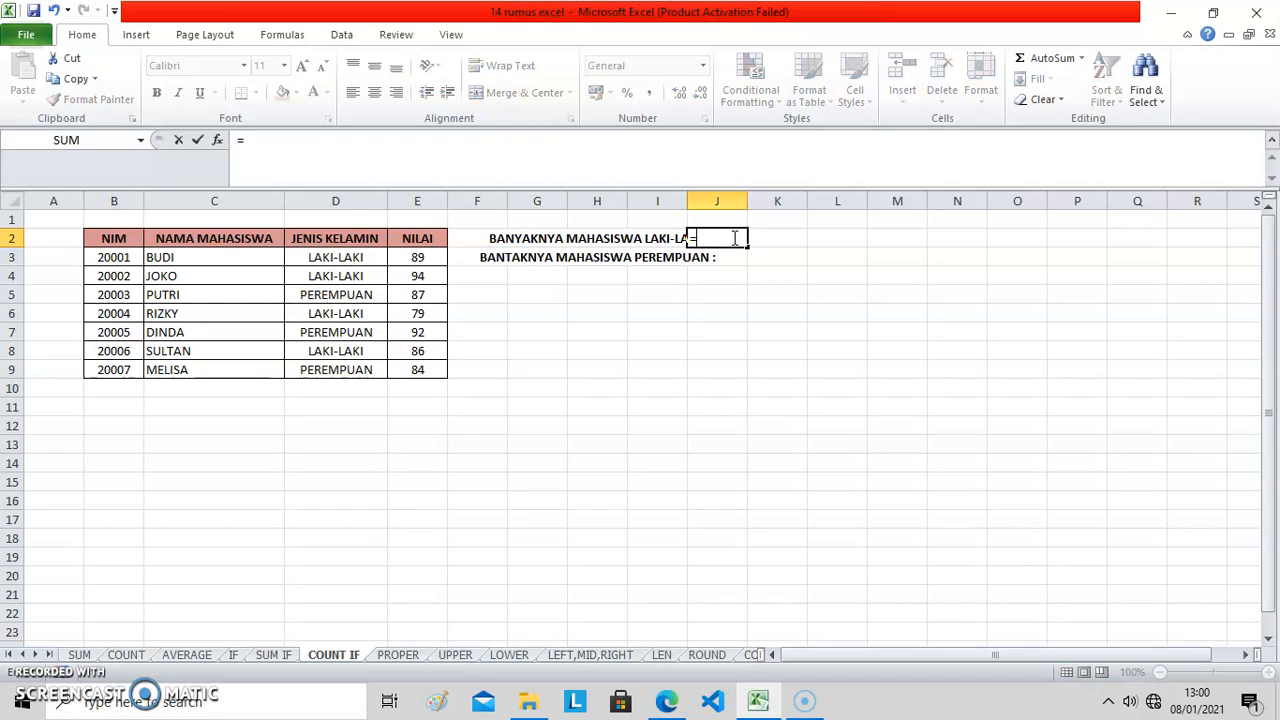
type("COU")
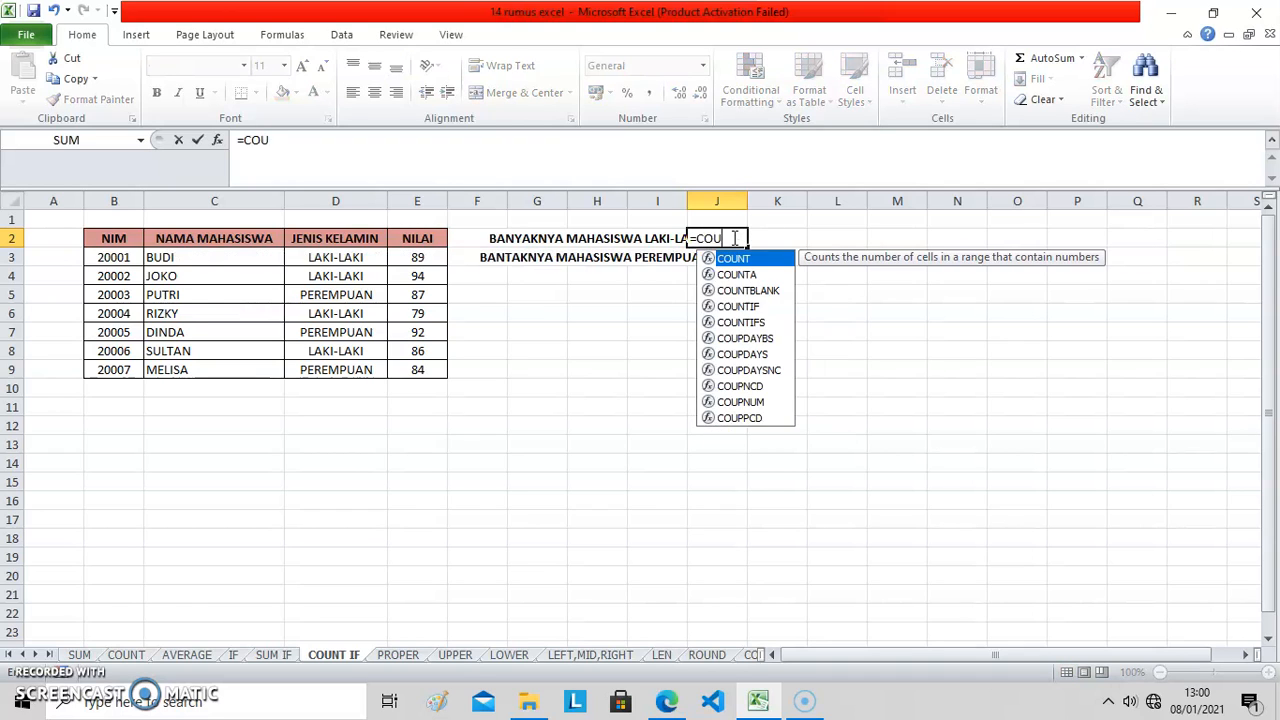
type("NTIF(")
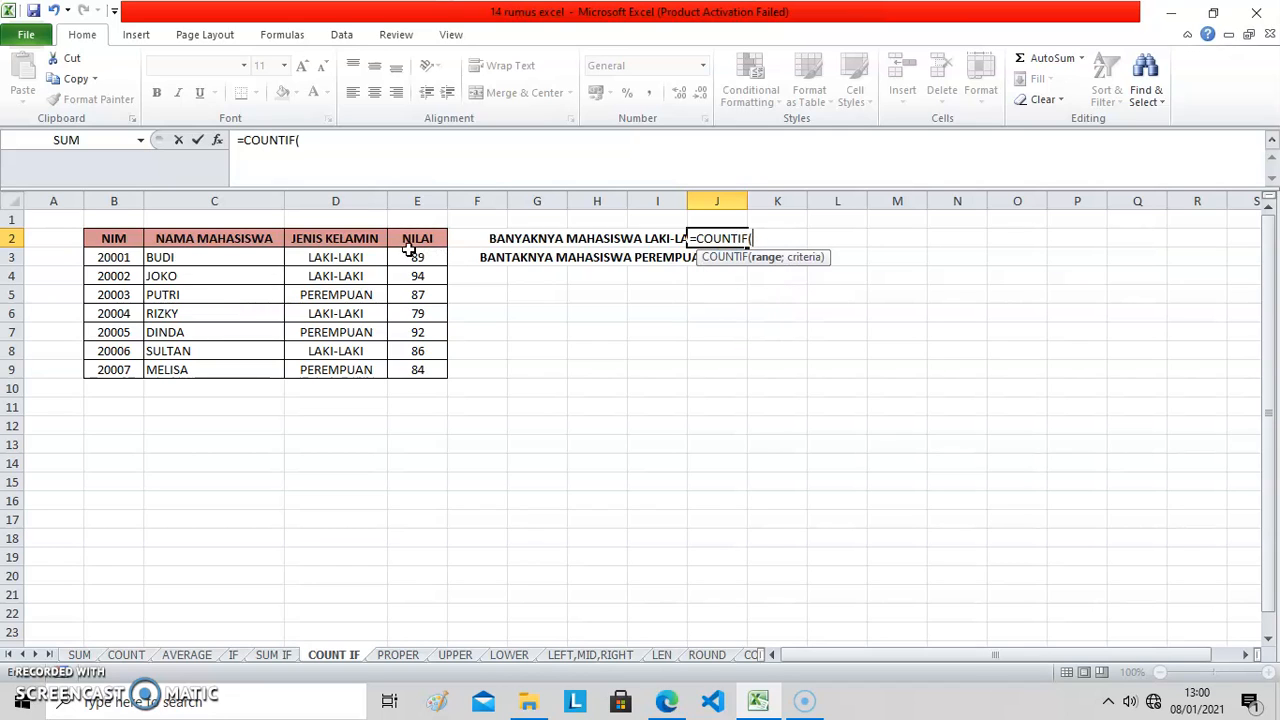
left_click(373, 255)
left_click_drag(373, 255, 363, 366)
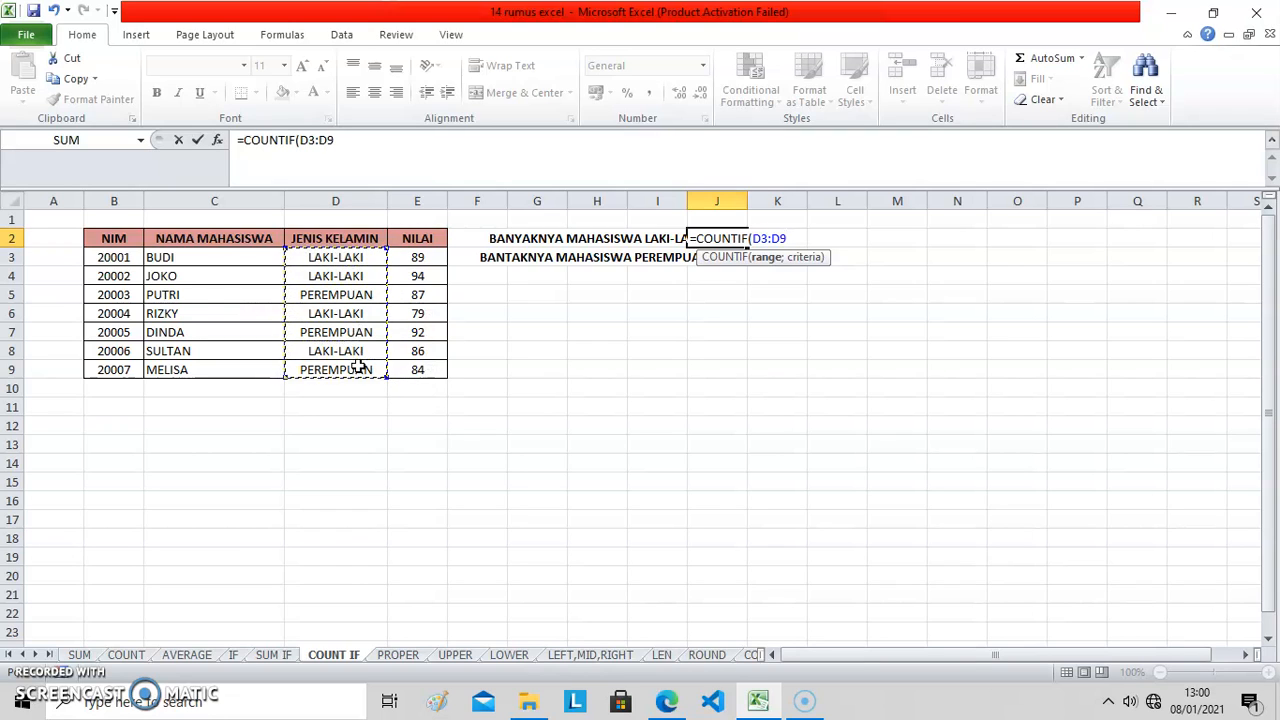
Step: Complete the COUNTIF formula in J2 with the criterion "LAKI-LAKI"
type(";\"LAK")
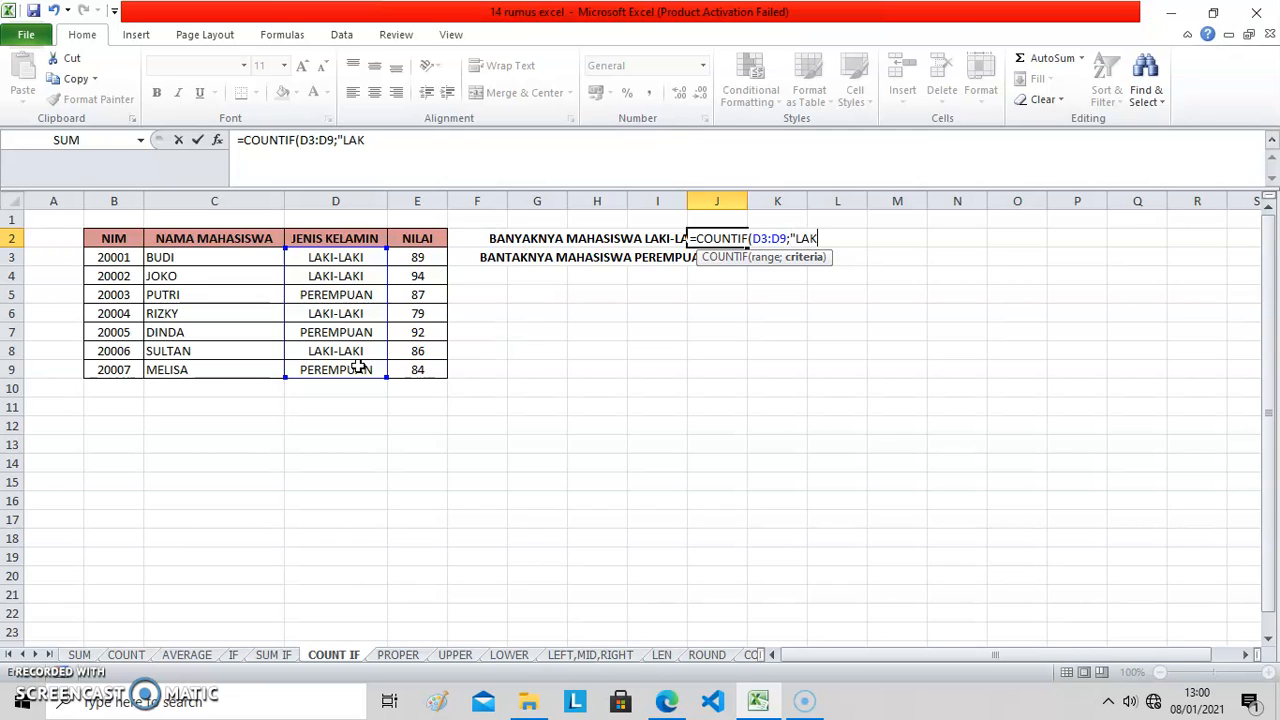
type("I_LAKI")
key("BackSpace")
key("BackSpace")
key("BackSpace")
key("BackSpace")
key("BackSpace")
type("-LAKI\")")
key("Return")
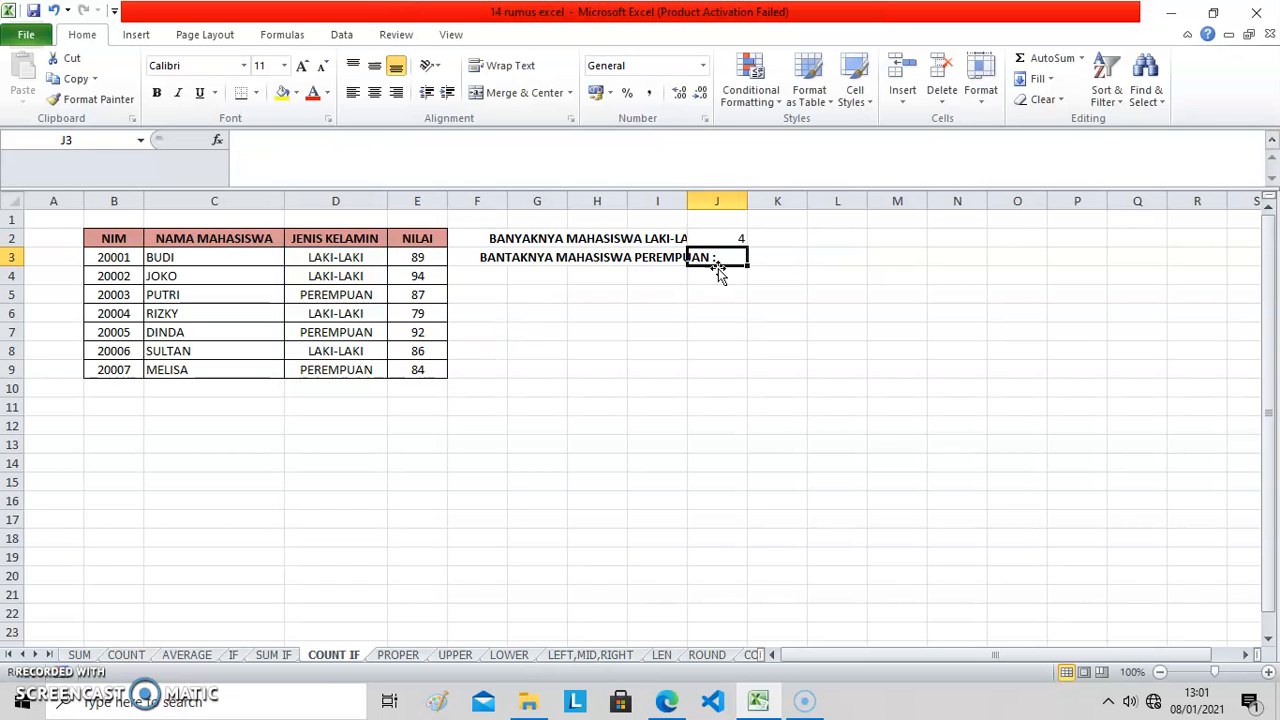
Step: Count the female students in J3 with =Countif(D3:D9;"PEREMPUAN")
type("=")
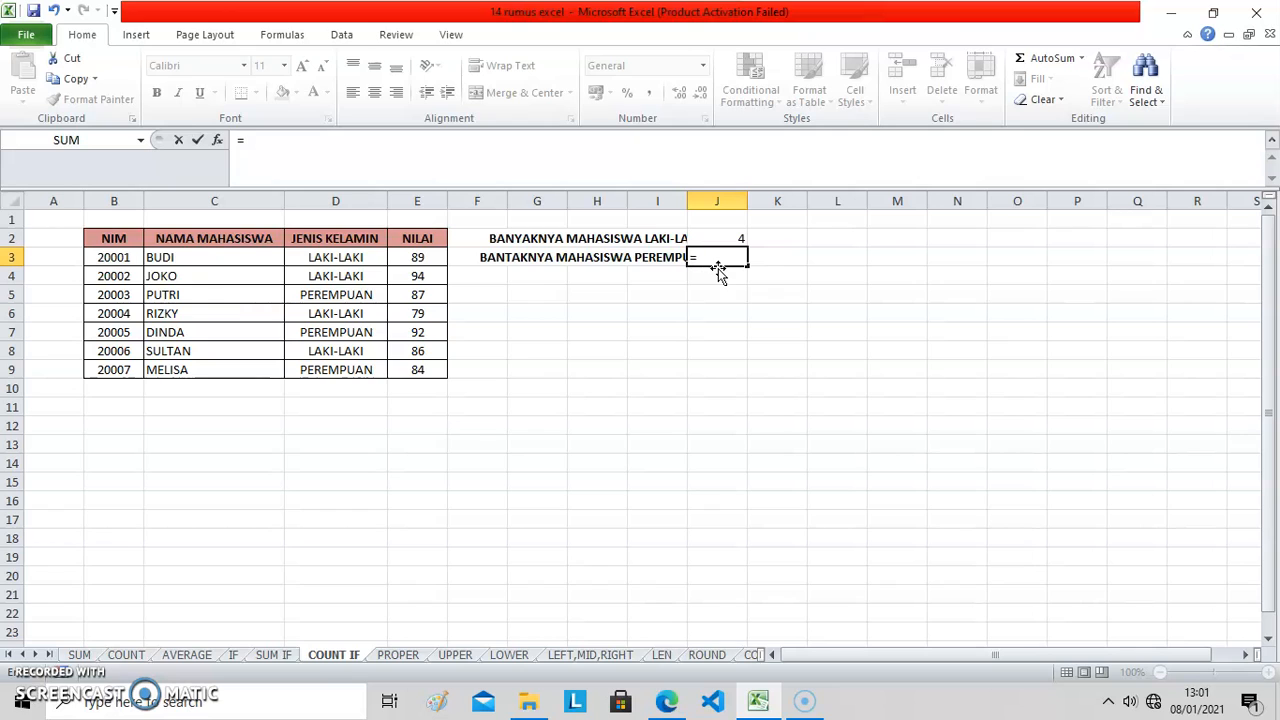
type("Co")
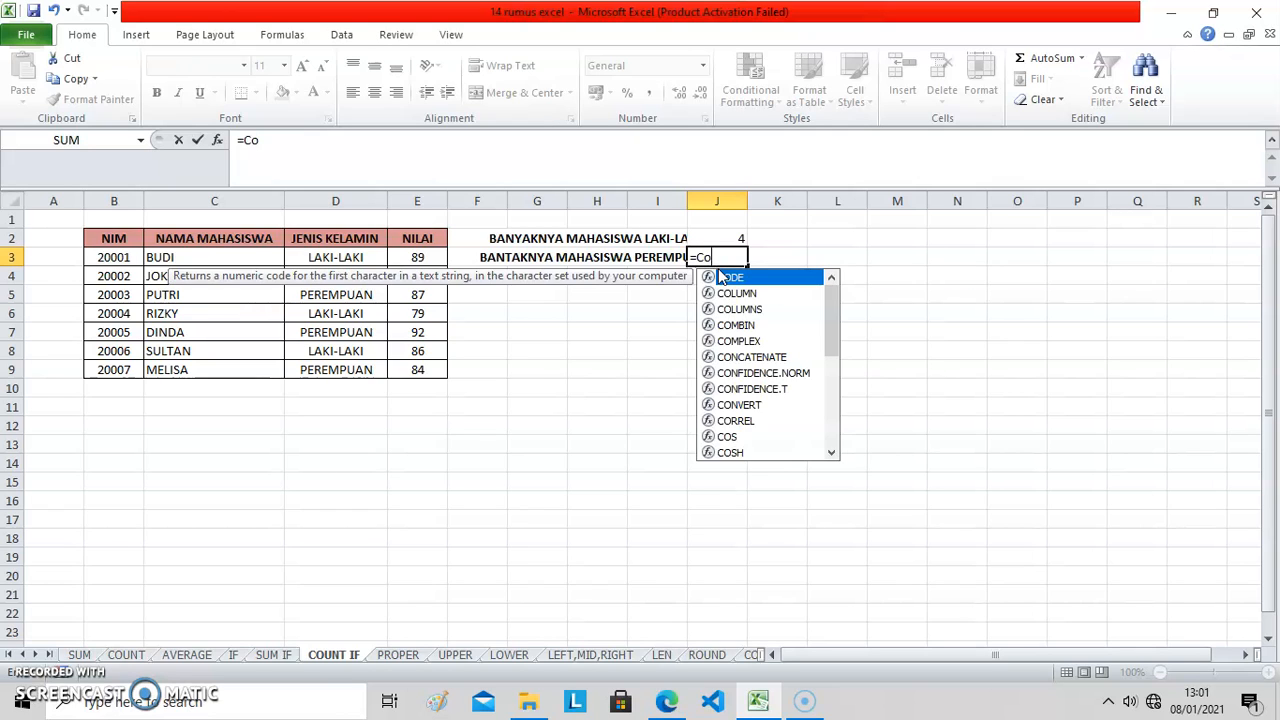
type("untif(")
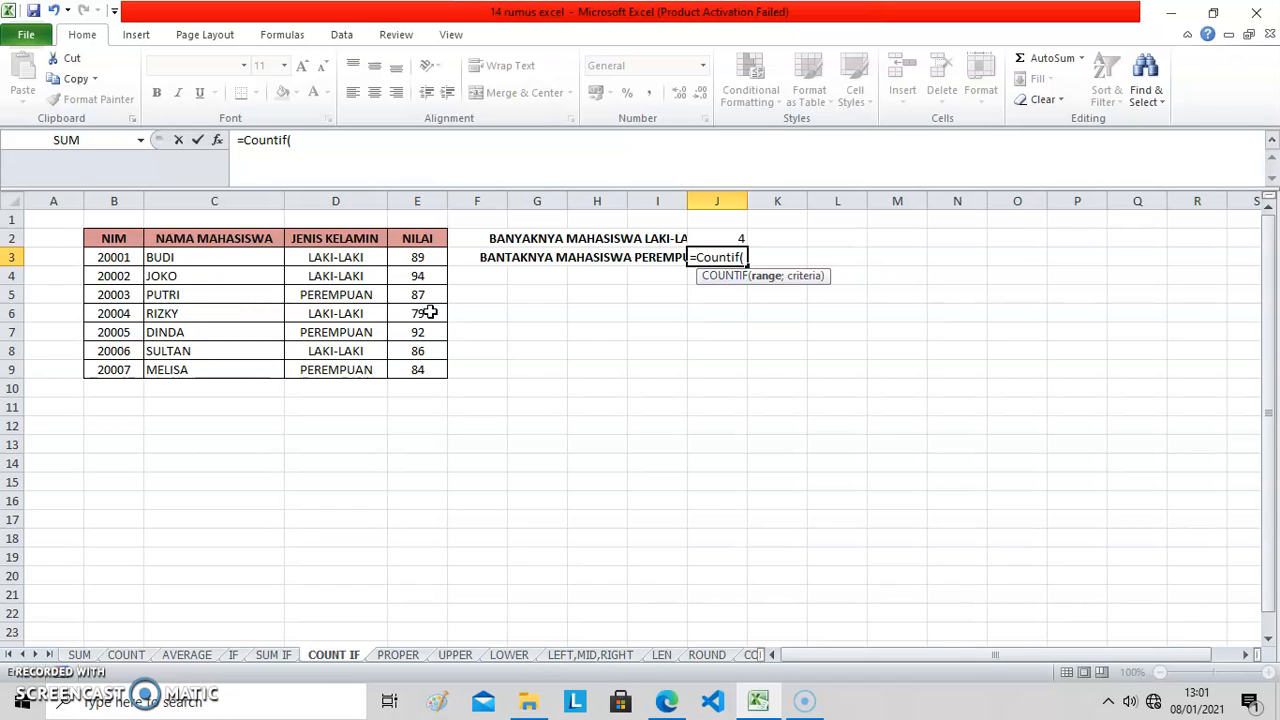
left_click_drag(331, 260, 333, 366)
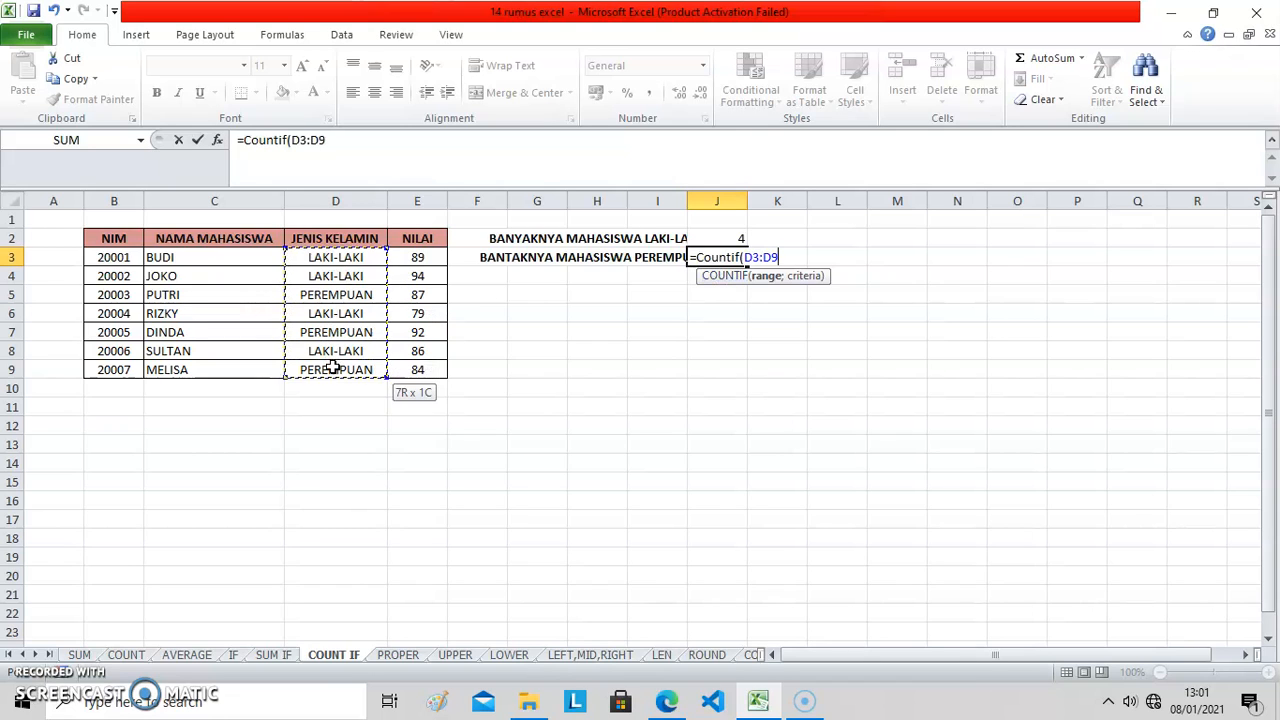
type(";\"PR")
key("BackSpace")
type("EREMPUAN\"")
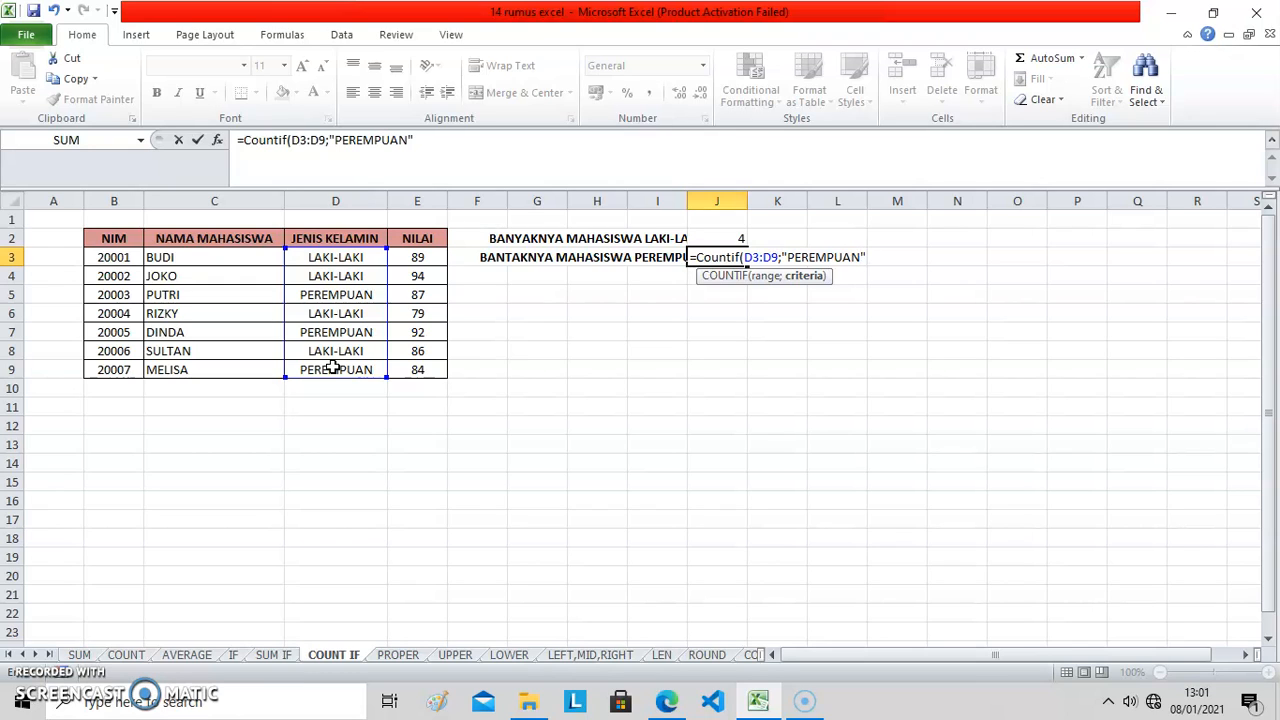
type(")")
key("Return")
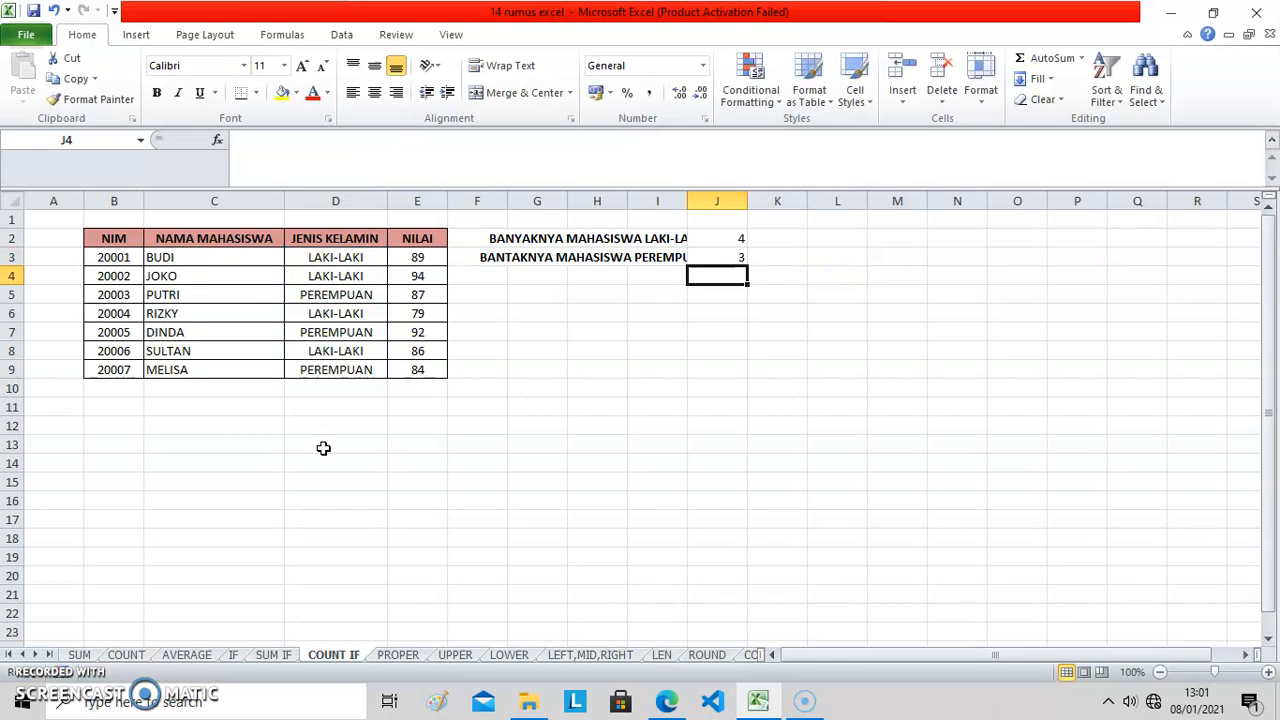
Step: On the PROPER sheet, capitalize each word of the B2 text in F4 with =proper(B2)
key("ctrl+Page_Down")
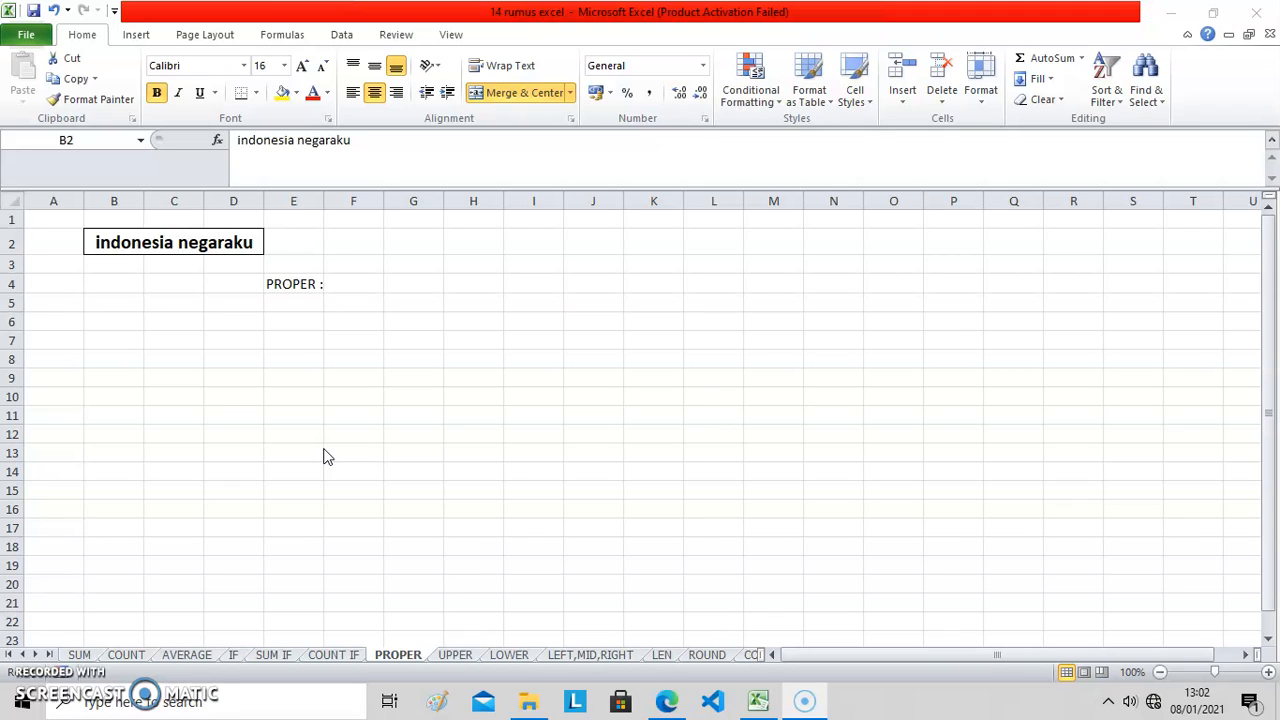
left_click(335, 284)
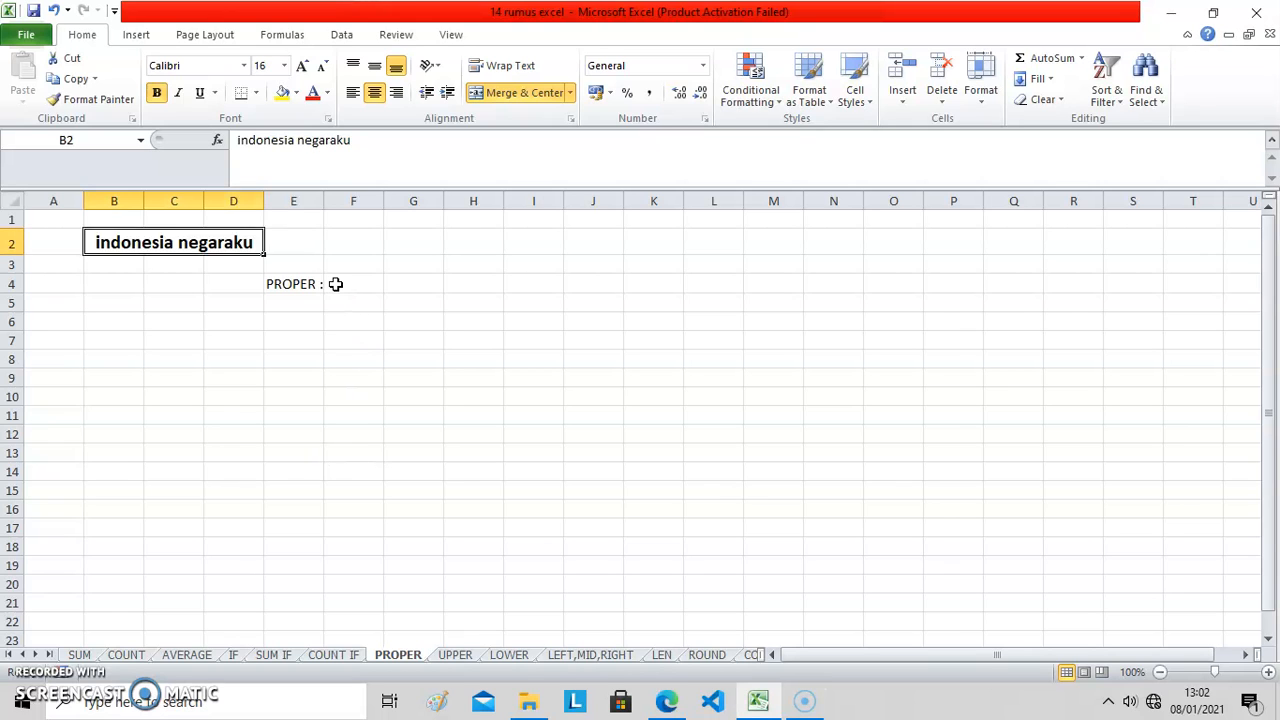
type("=")
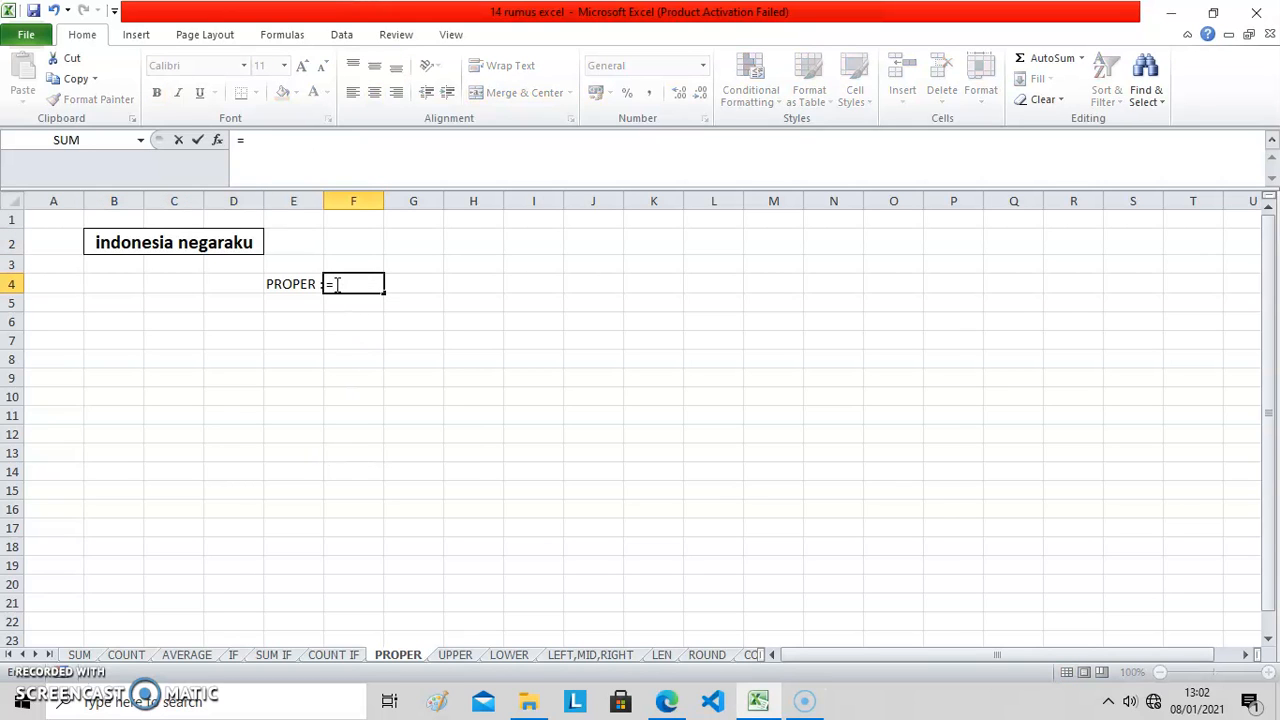
type("proper(")
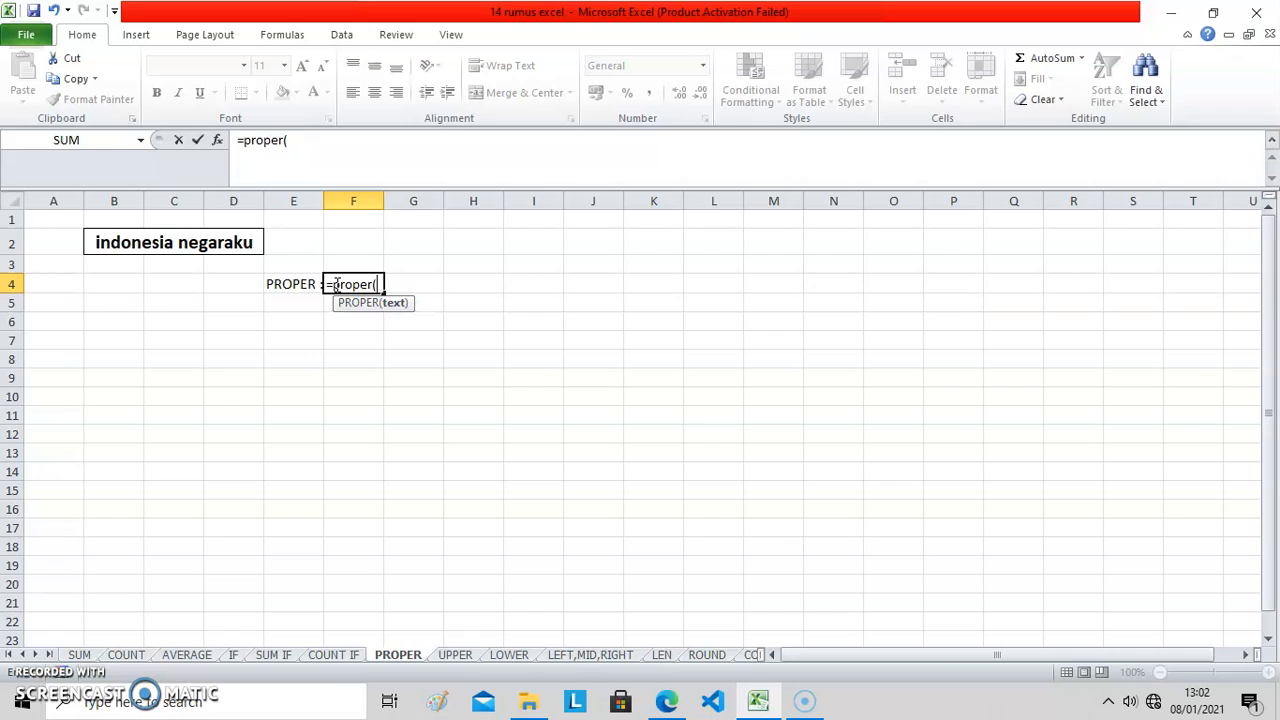
left_click(232, 247)
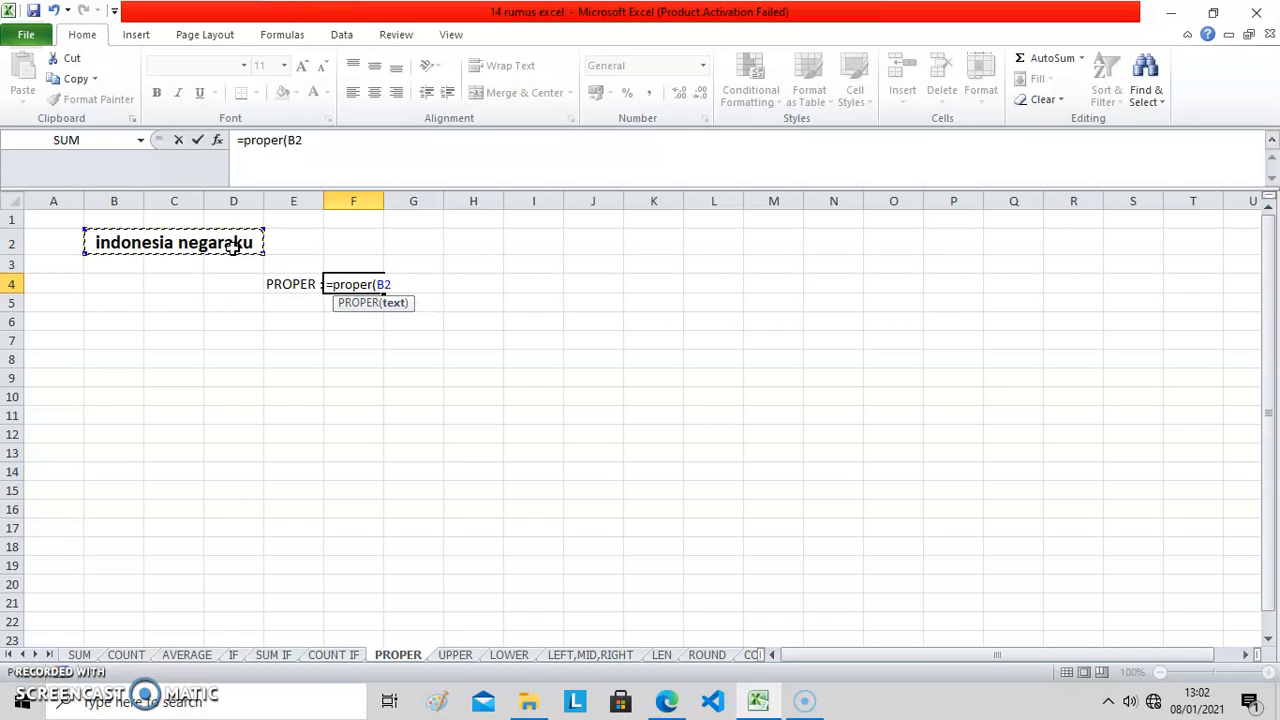
type(")")
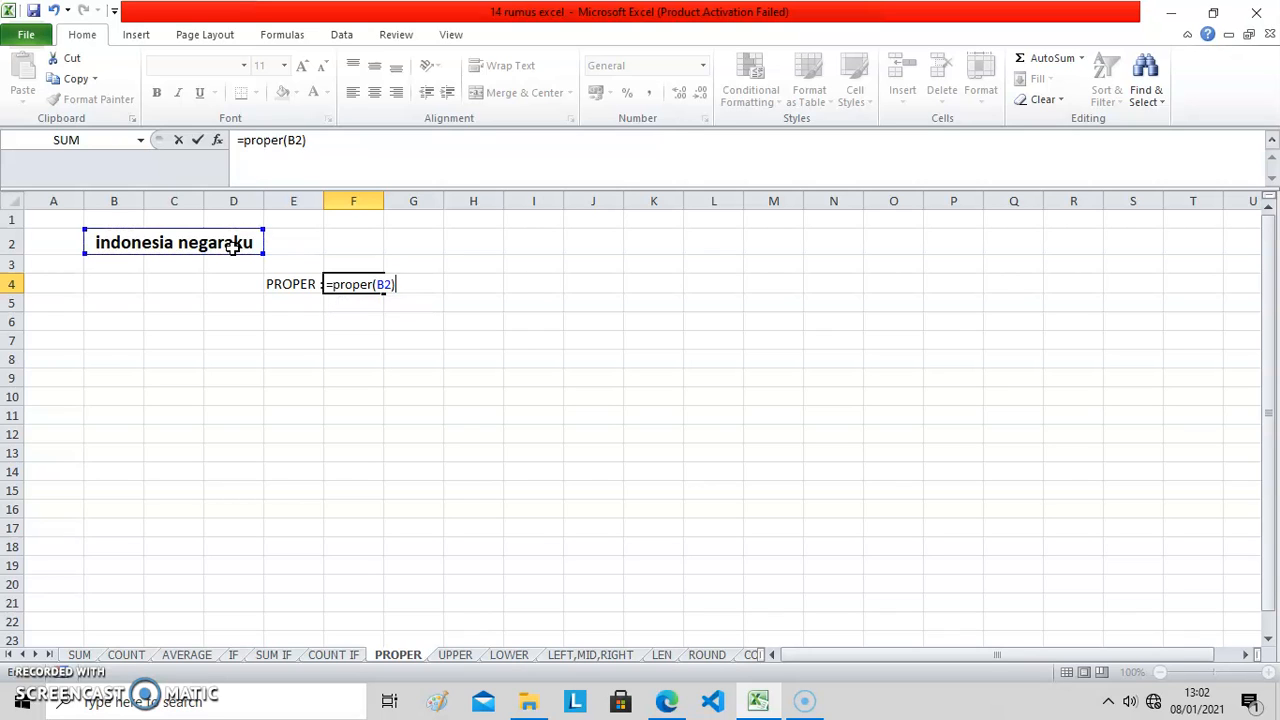
key("Return")
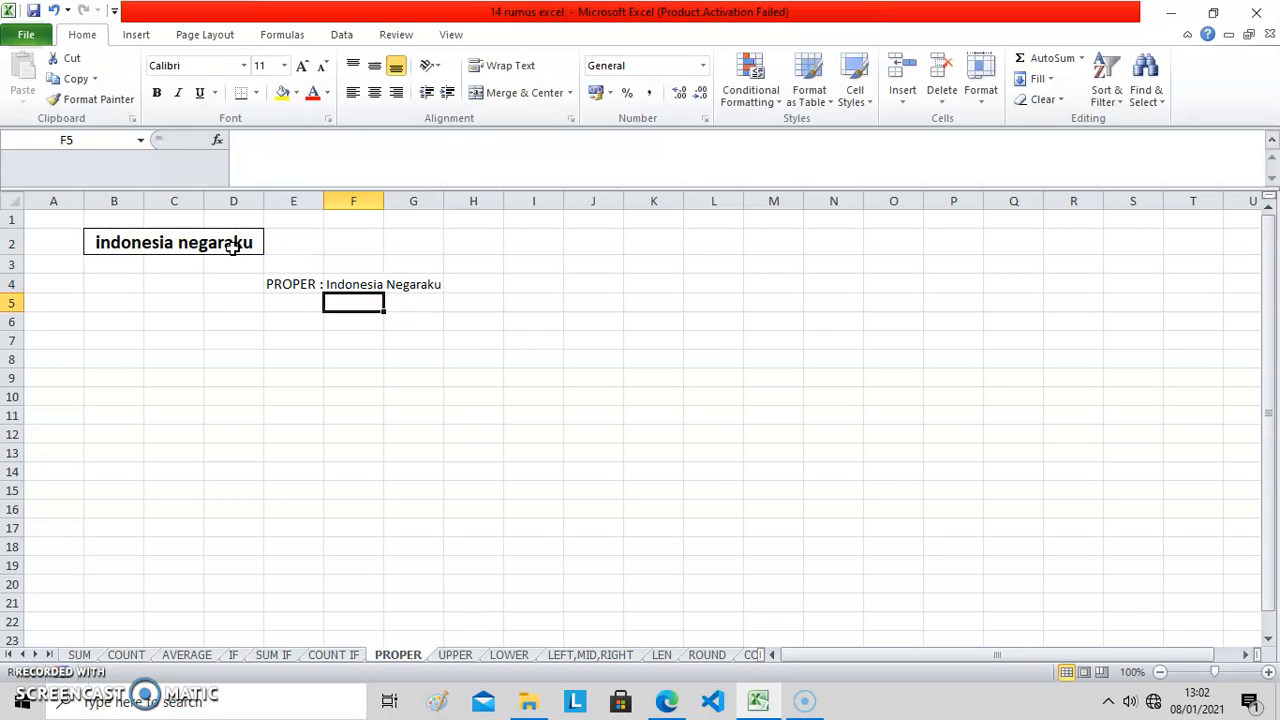
left_click(363, 284)
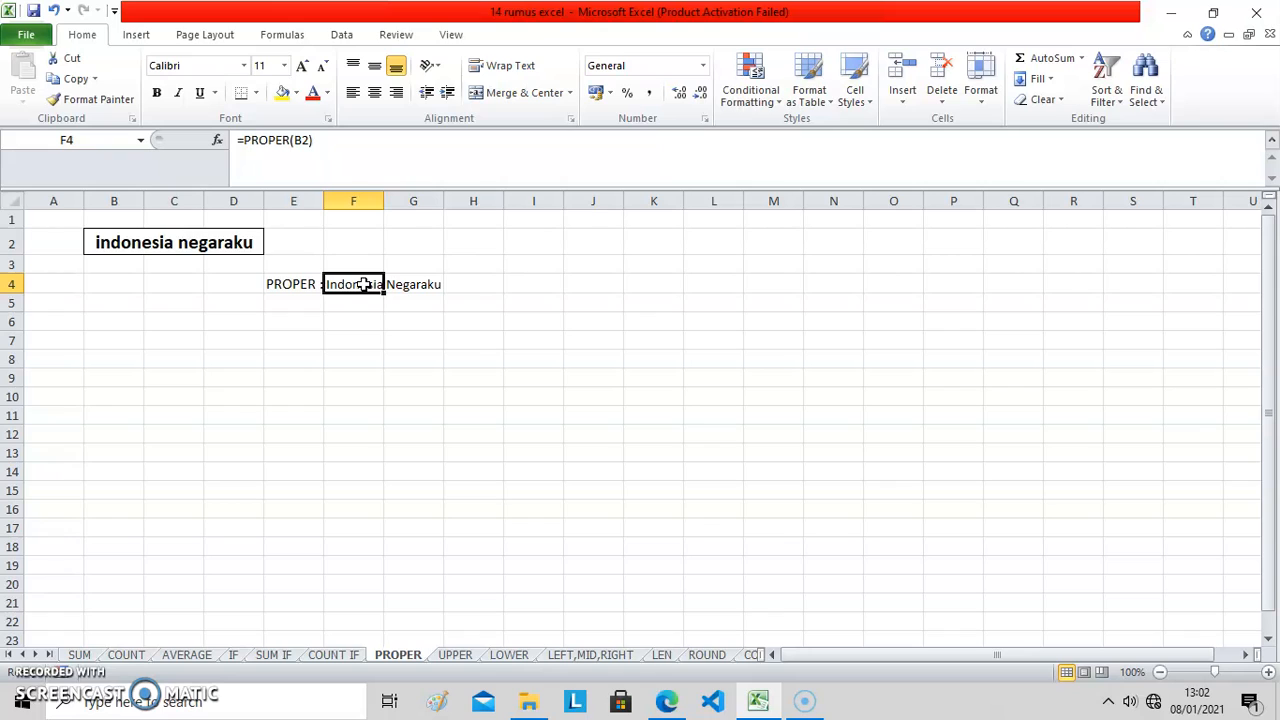
left_click(405, 287)
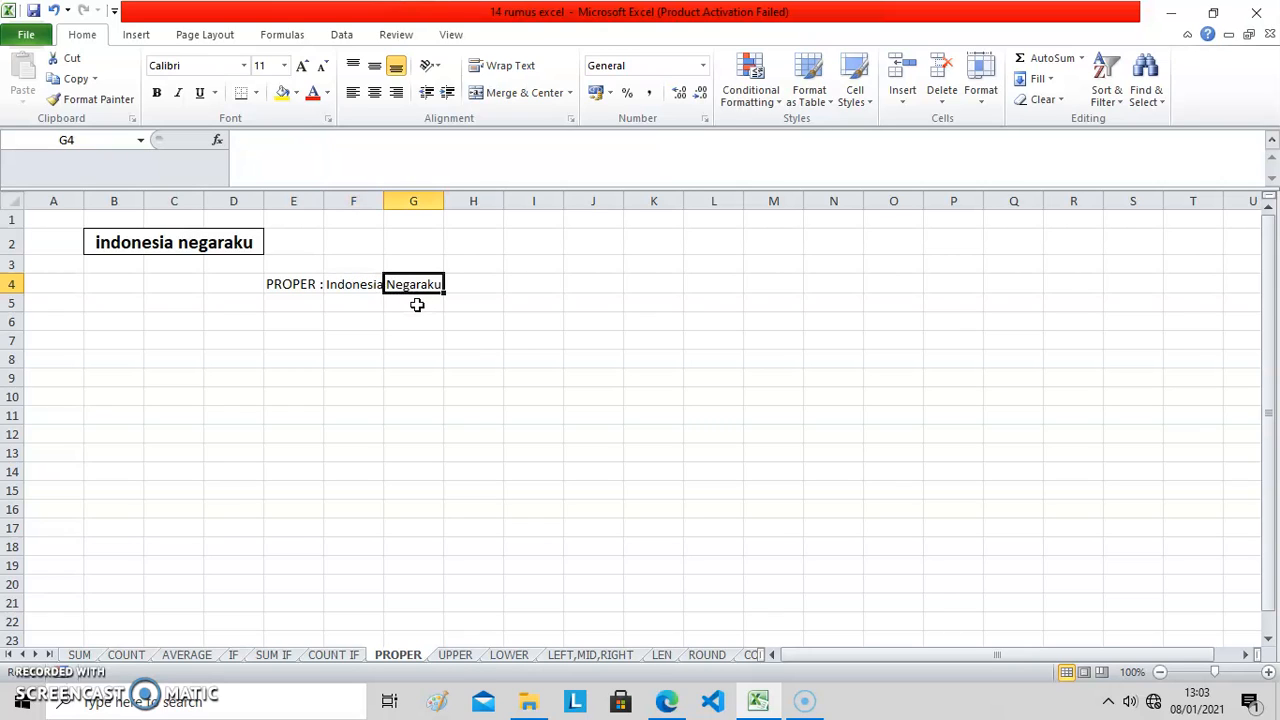
Step: On the UPPER sheet, convert the B2 text to uppercase in F4 with =upper(B2)
key("ctrl+Page_Down")
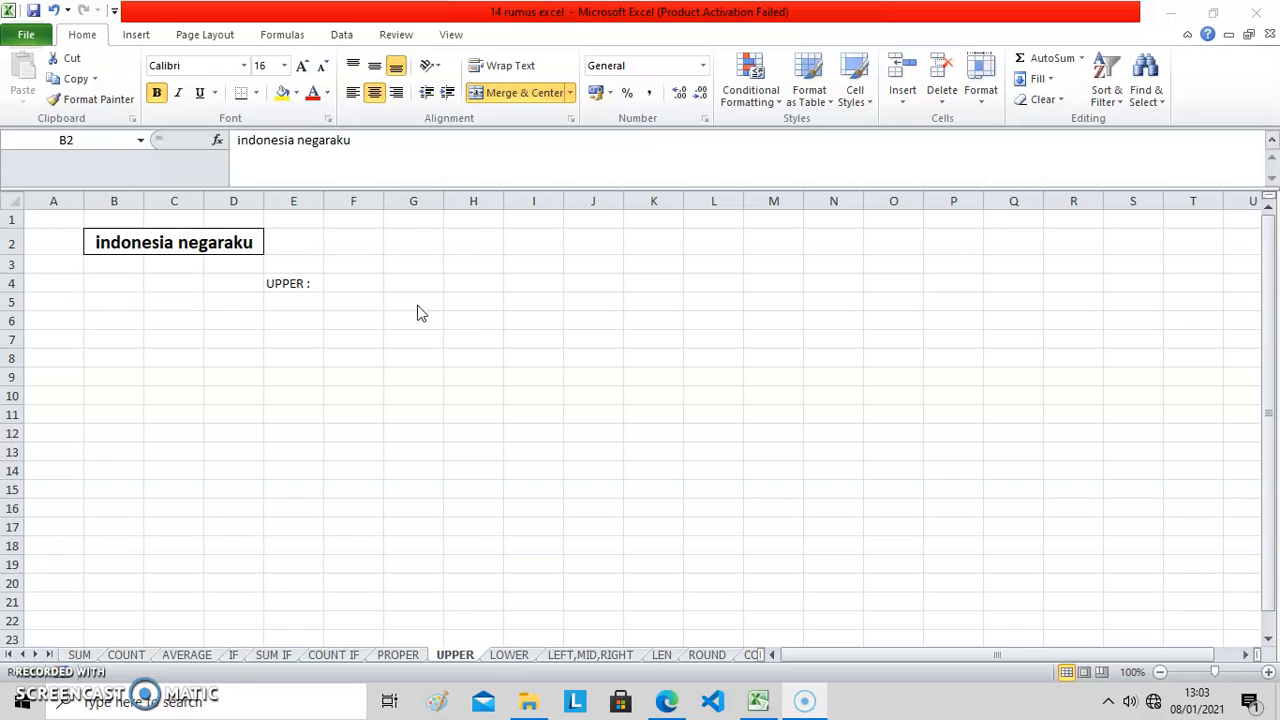
left_click(131, 236)
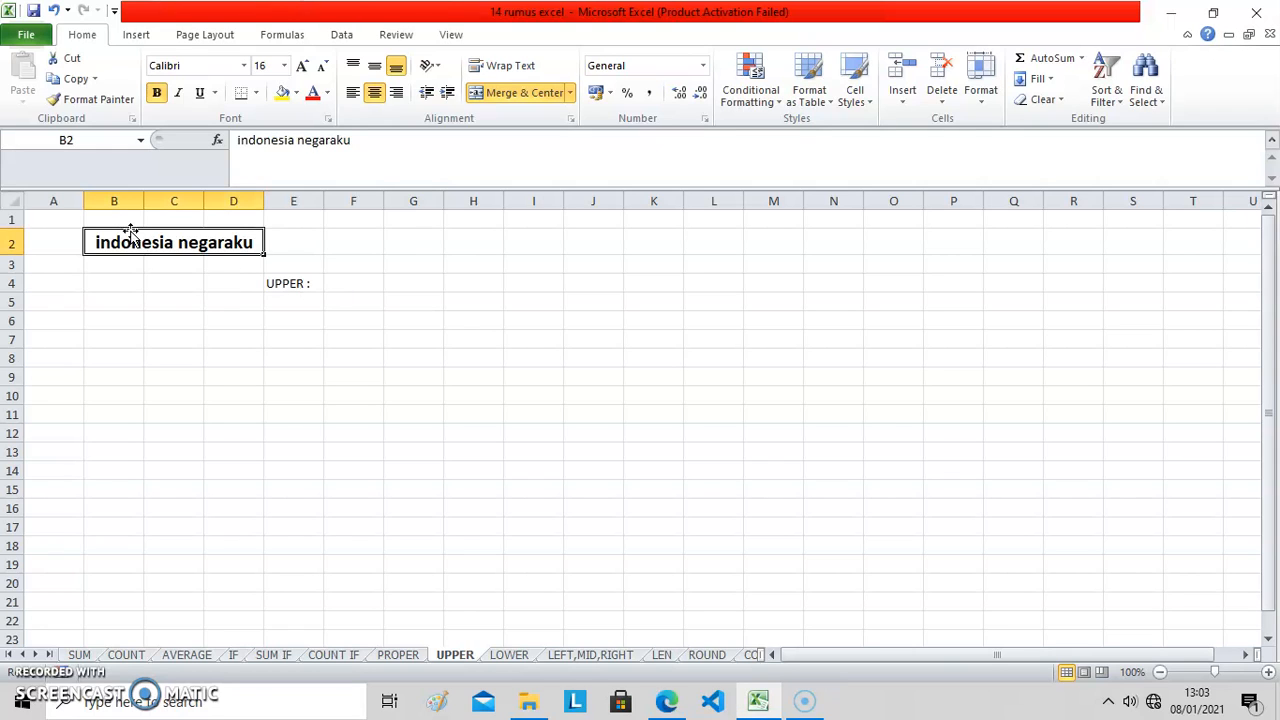
left_click(350, 284)
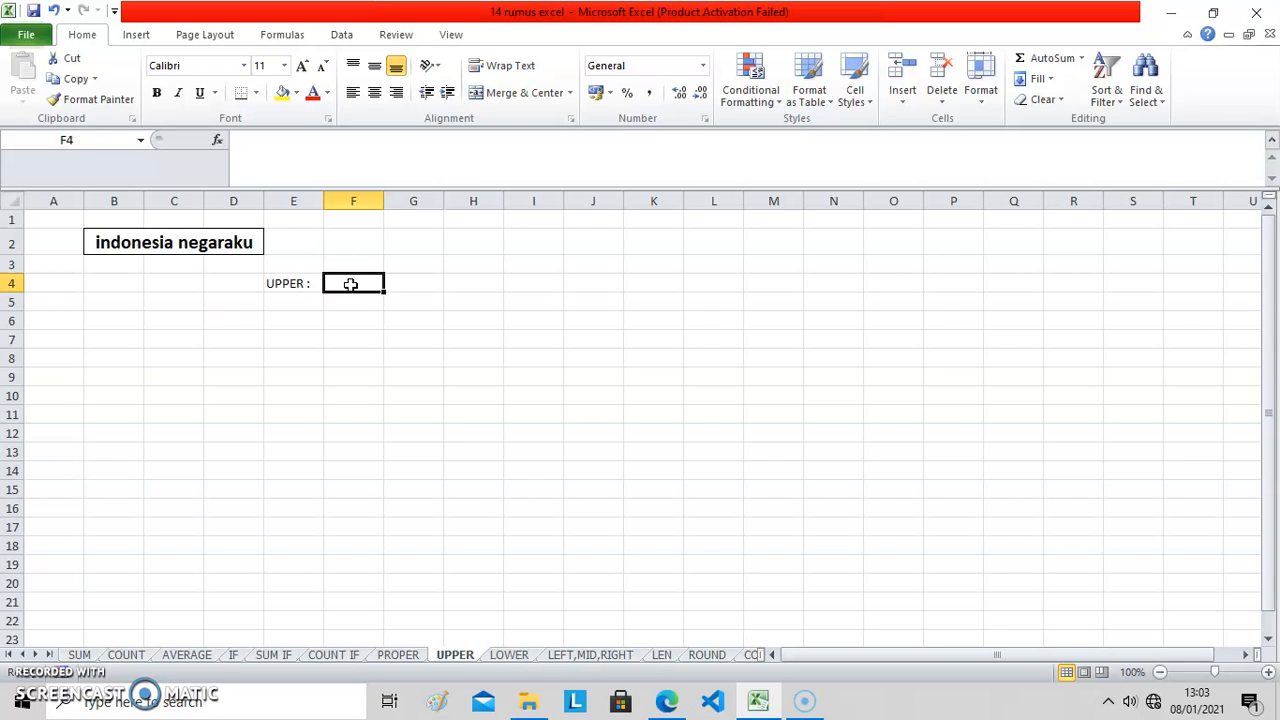
type("=")
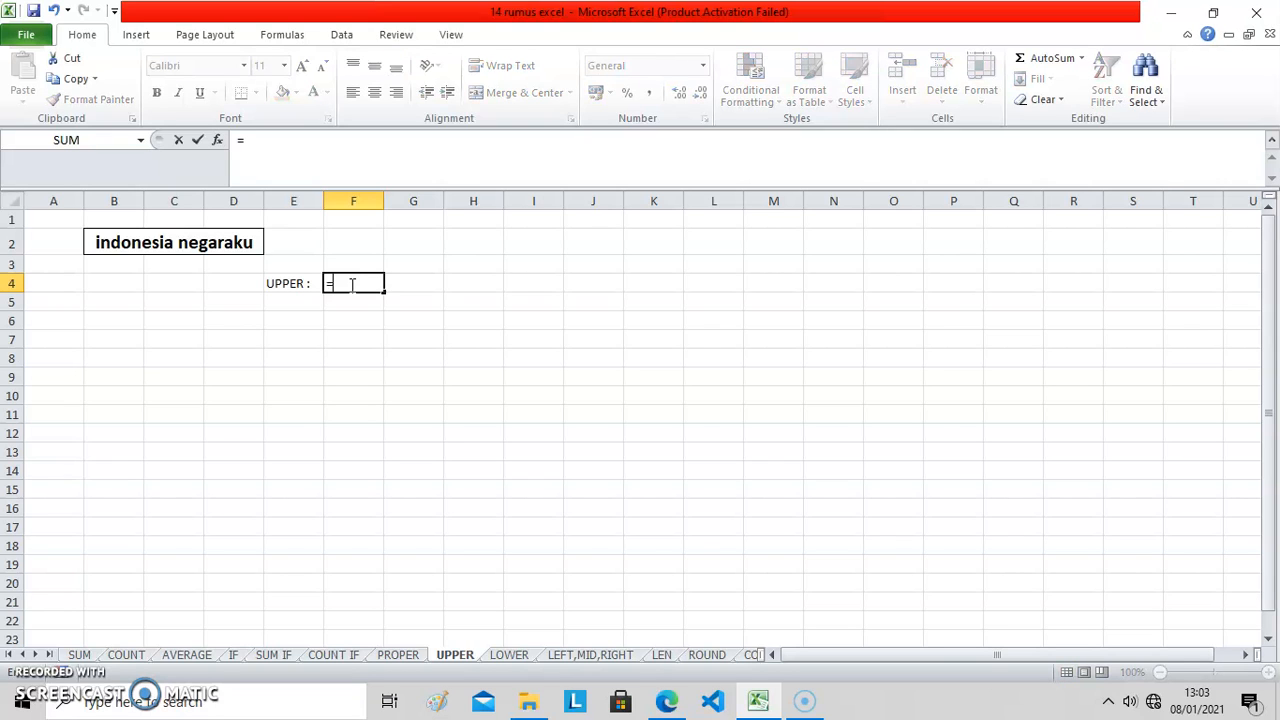
type("u")
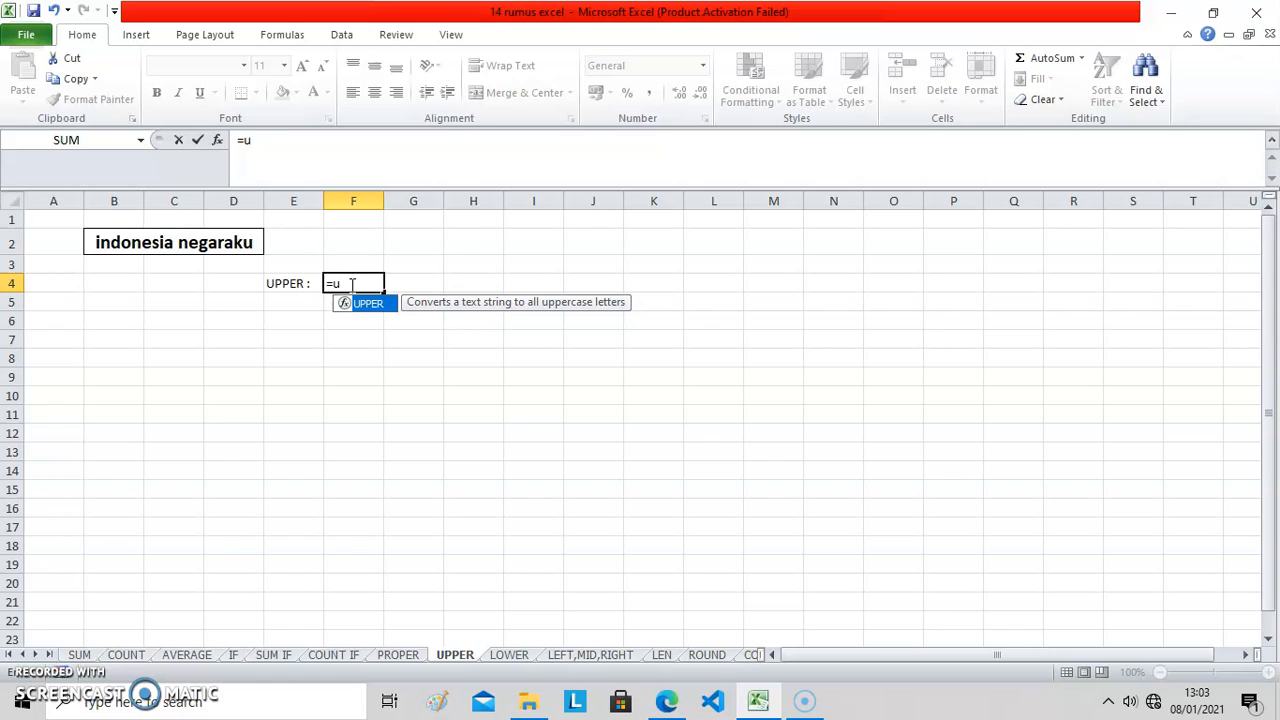
type("pper(")
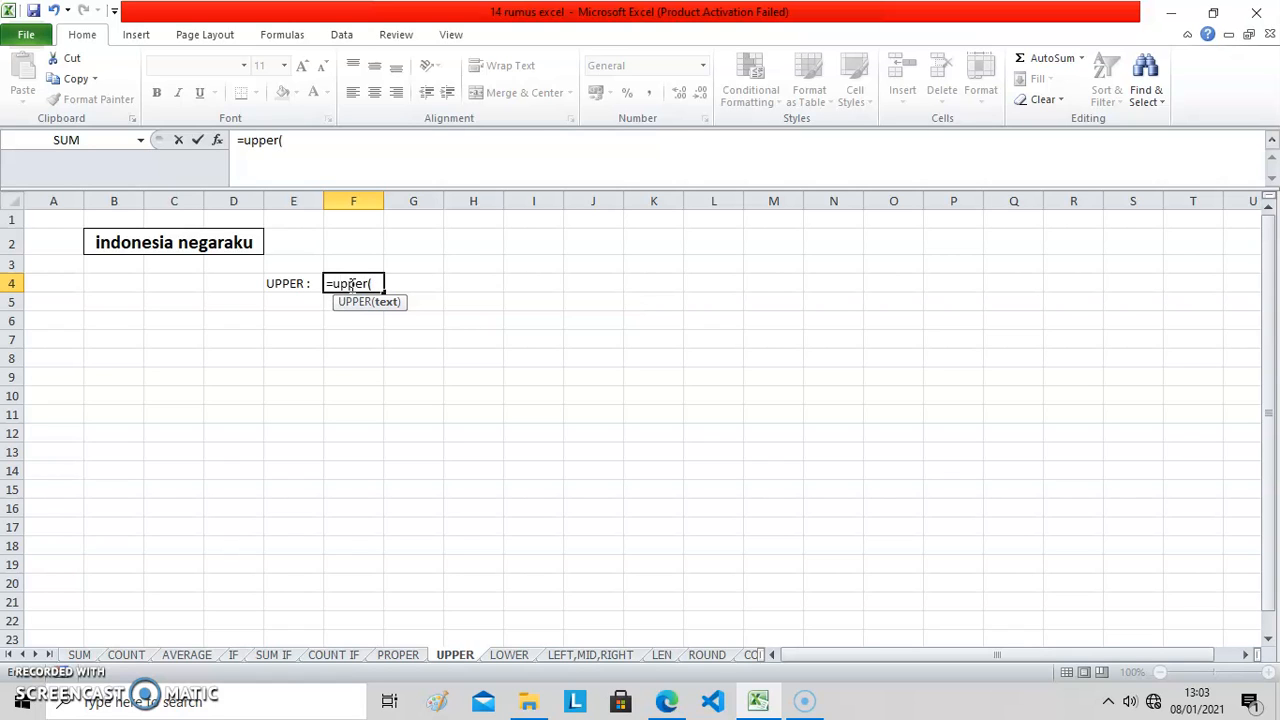
left_click(197, 246)
type(")")
key("Return")
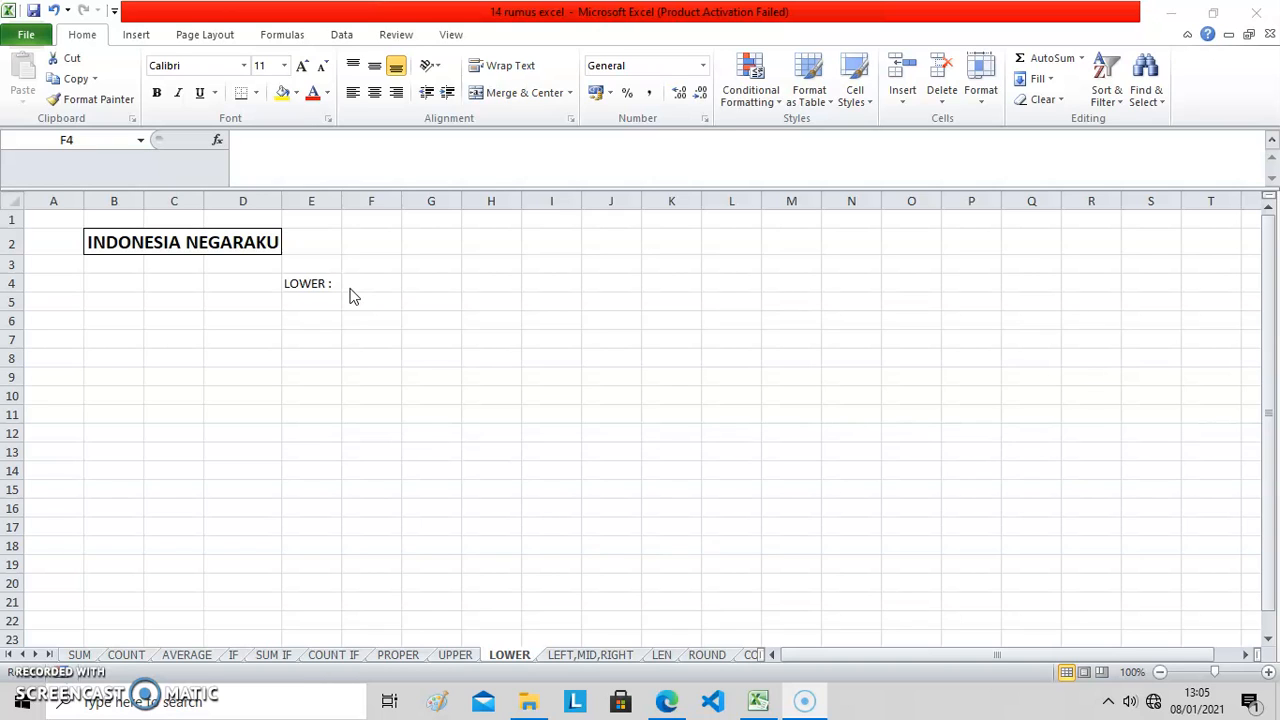
Step: On the LOWER sheet, convert the B2 text to lowercase in F4 with =lower(B2)
left_click(348, 286)
type("=l")
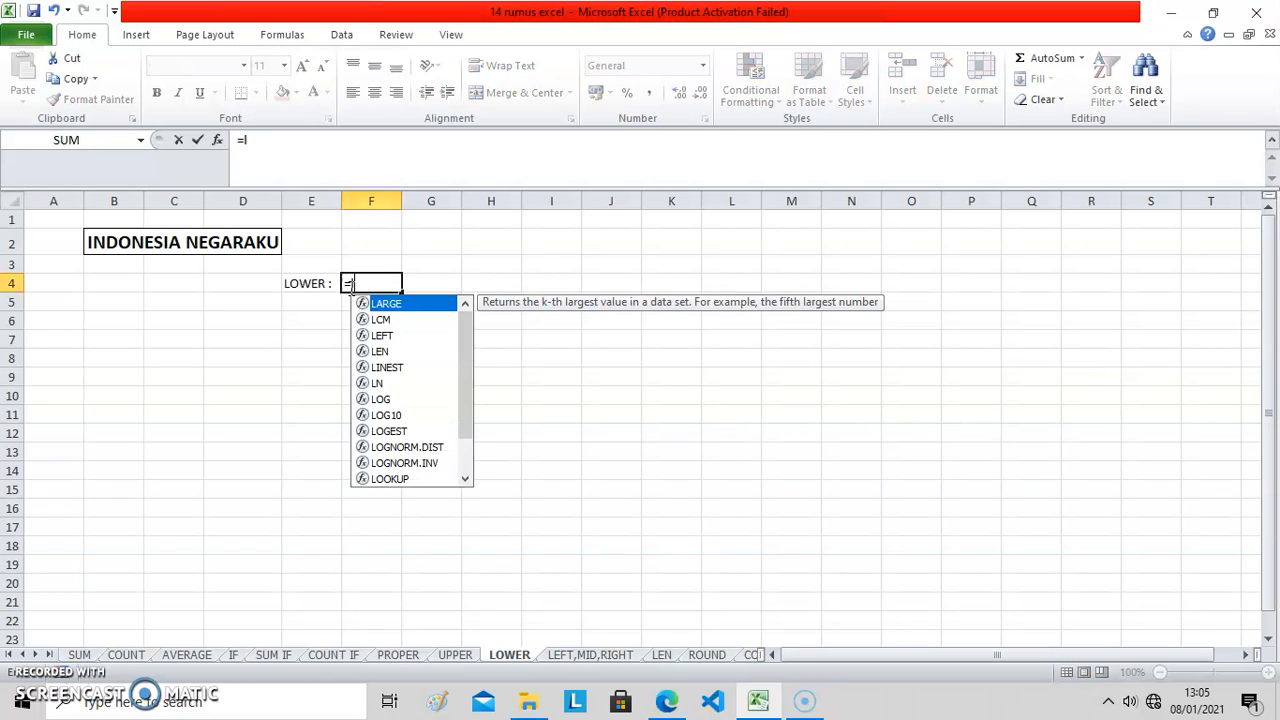
type("oer")
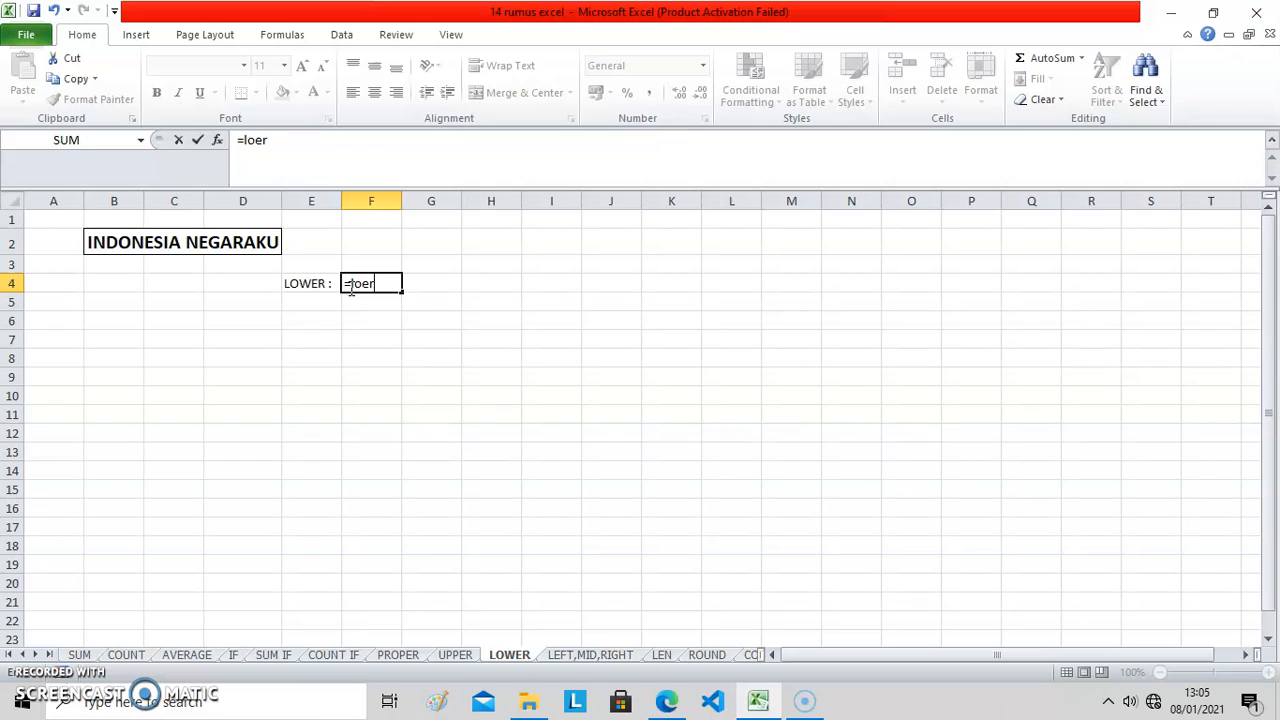
key("BackSpace")
key("BackSpace")
type("wer")
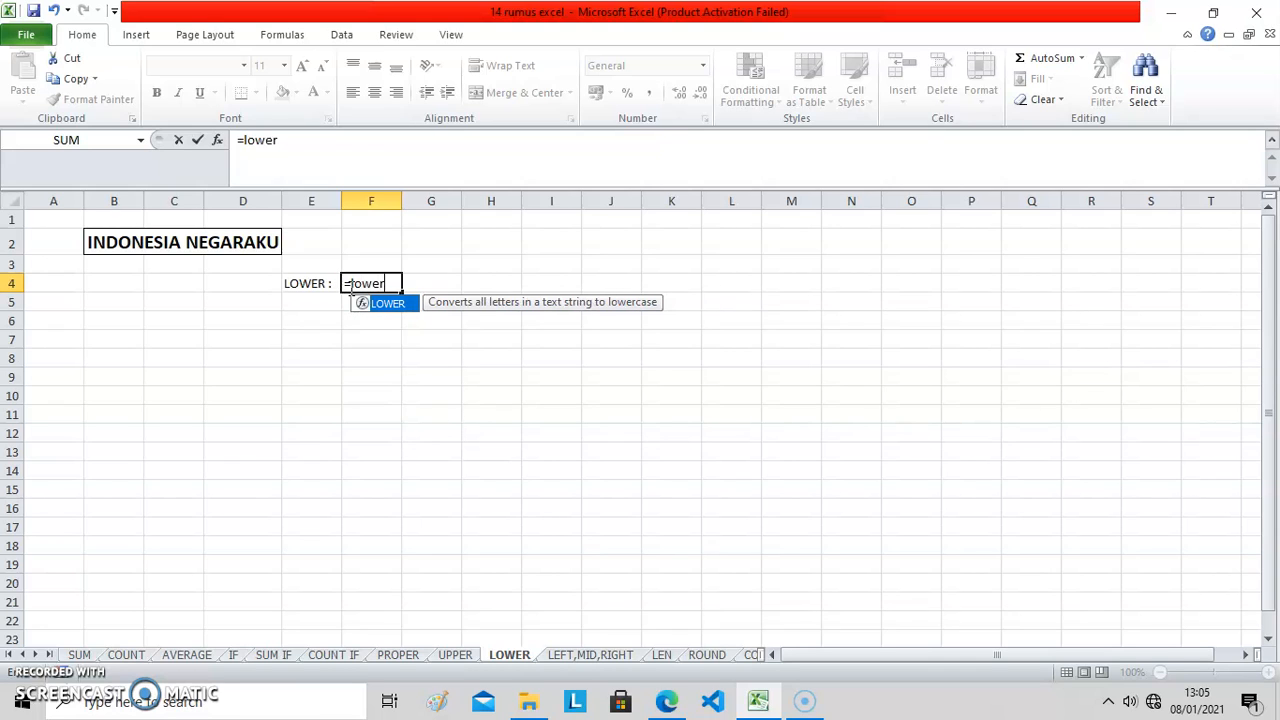
type("(")
left_click(218, 245)
type(")")
key("Return")
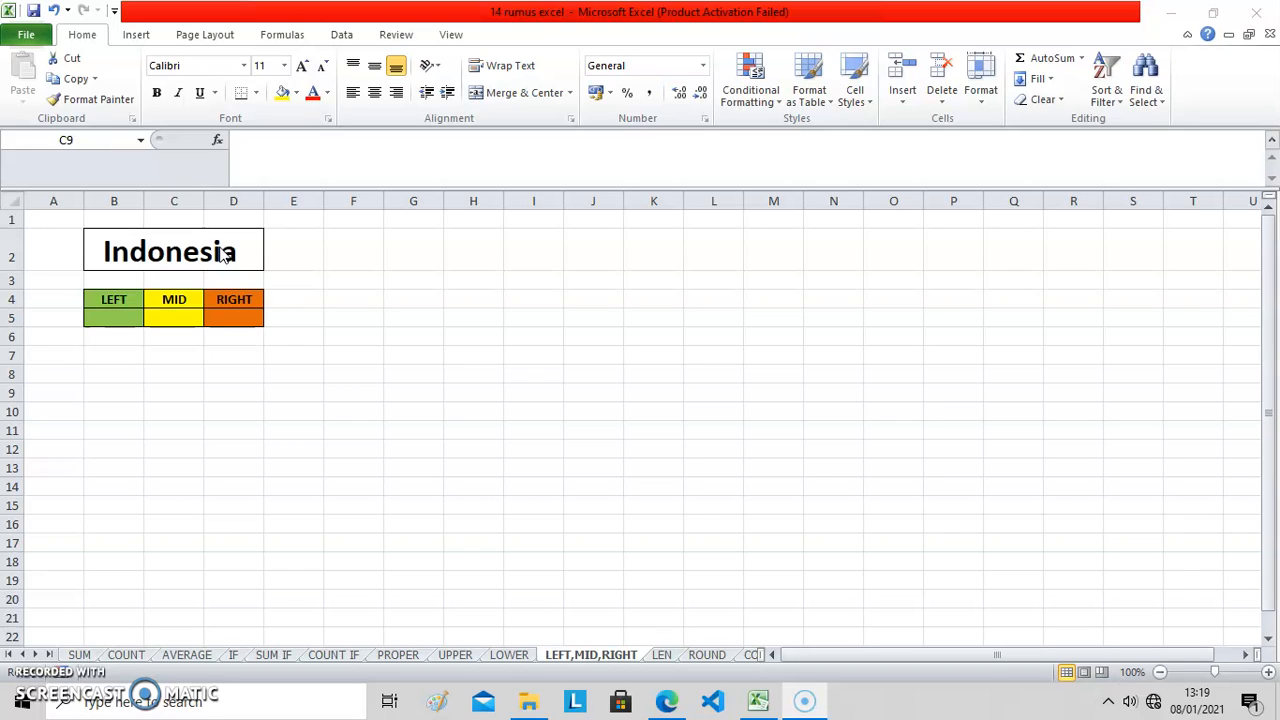
Step: On the LEFT,MID,RIGHT sheet, extract the first three characters of the B2 text in B5 with =left(B2;3)
left_click(120, 316)
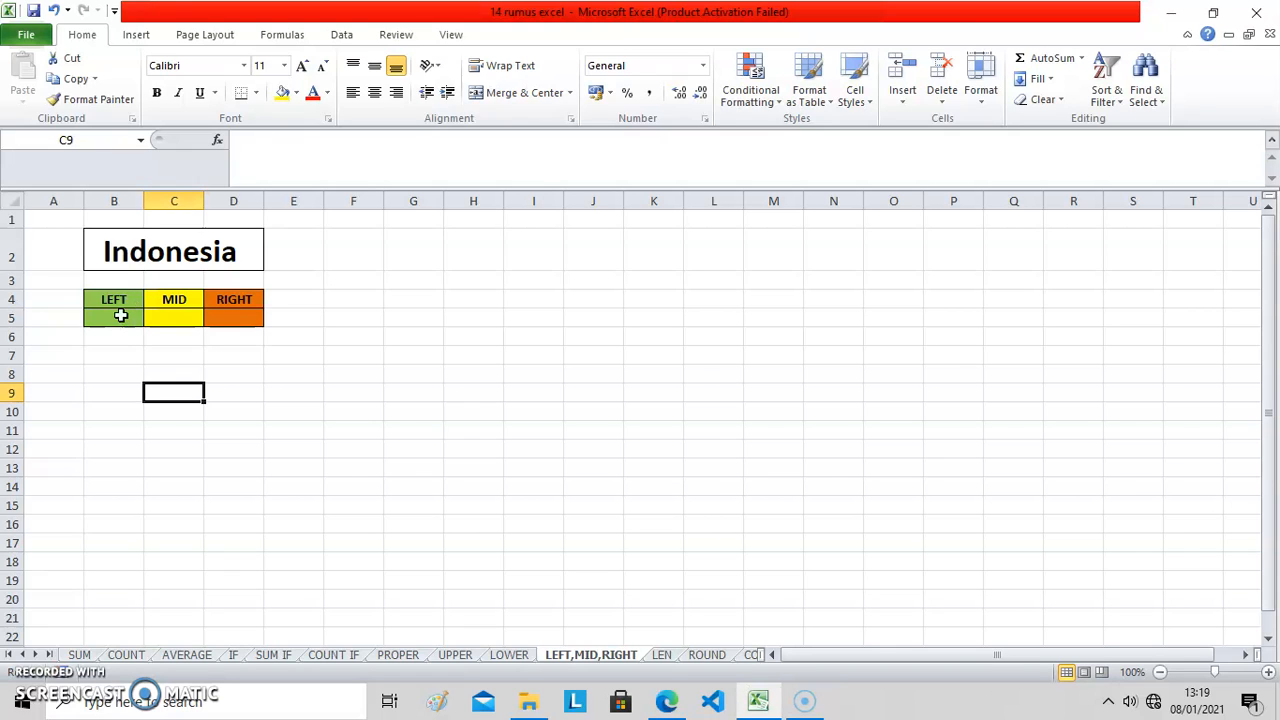
type("=")
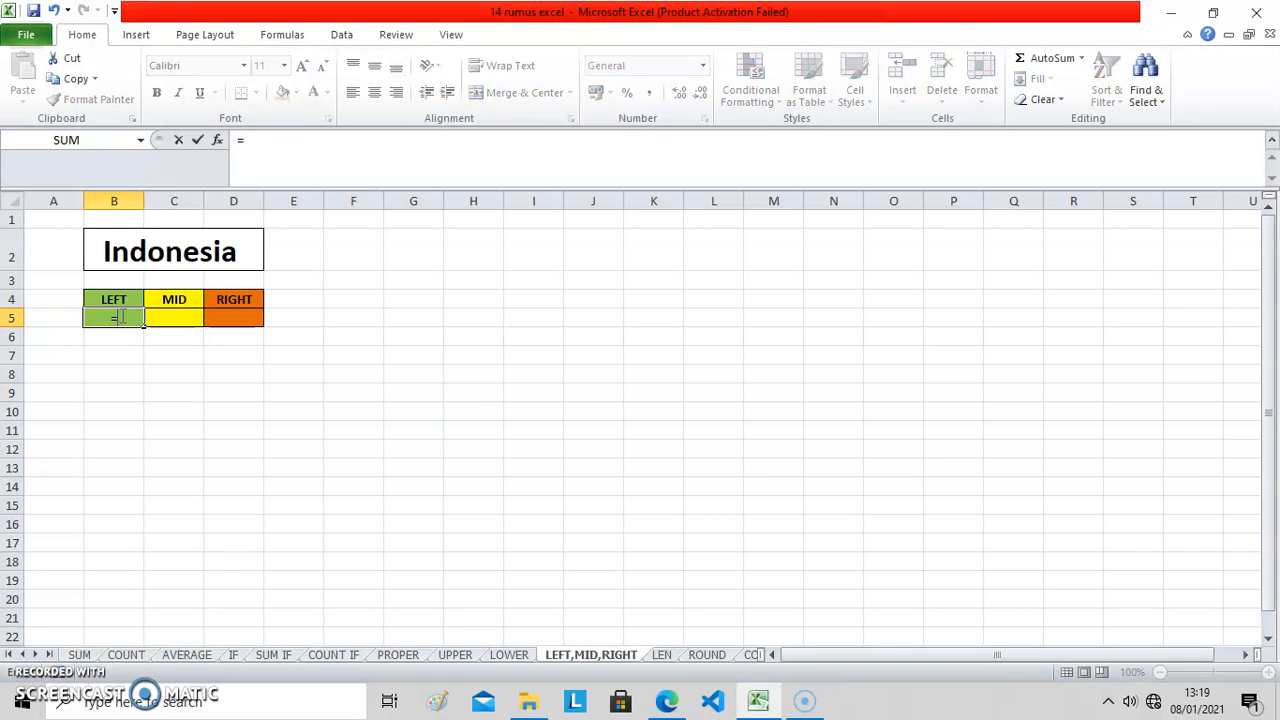
type("left(")
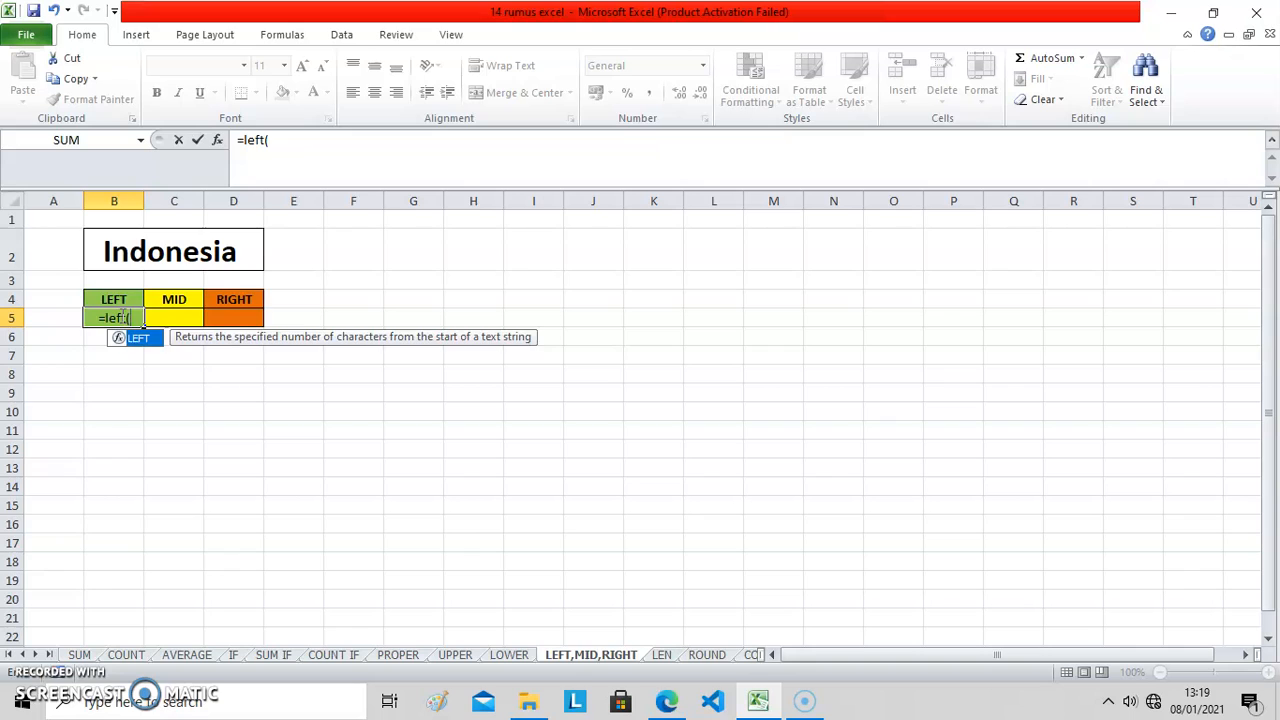
left_click(142, 258)
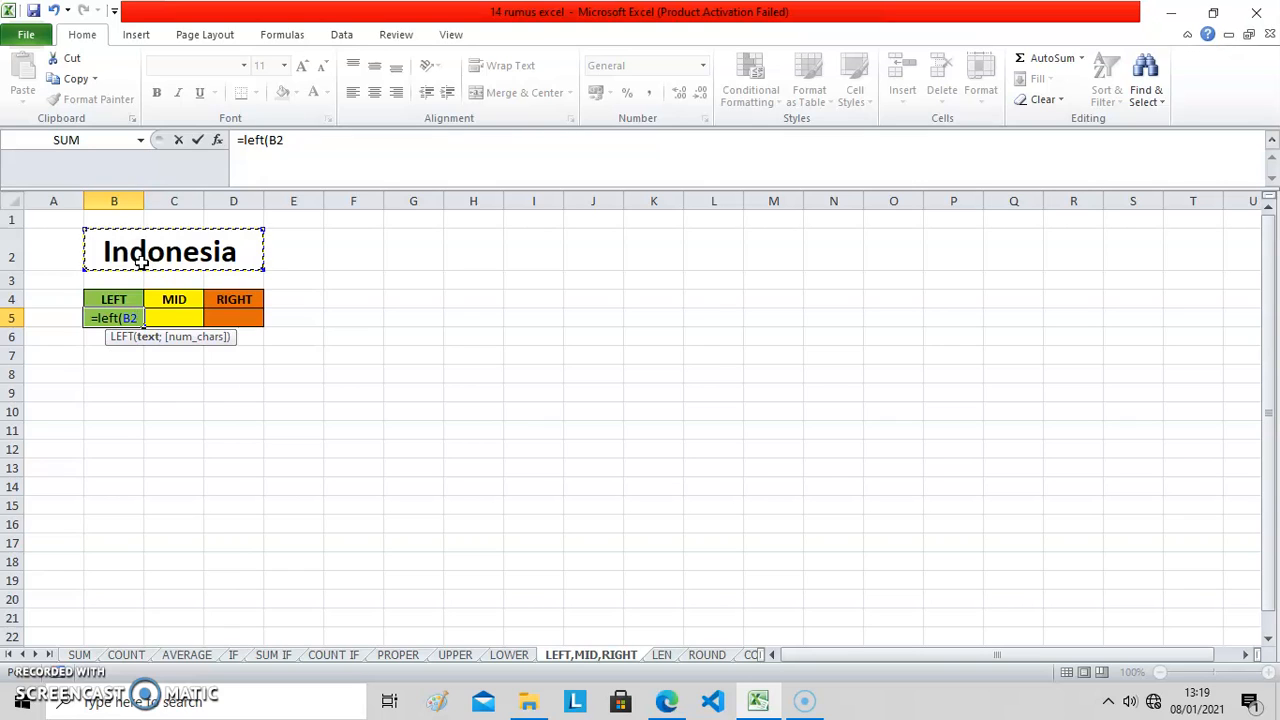
type(";3")
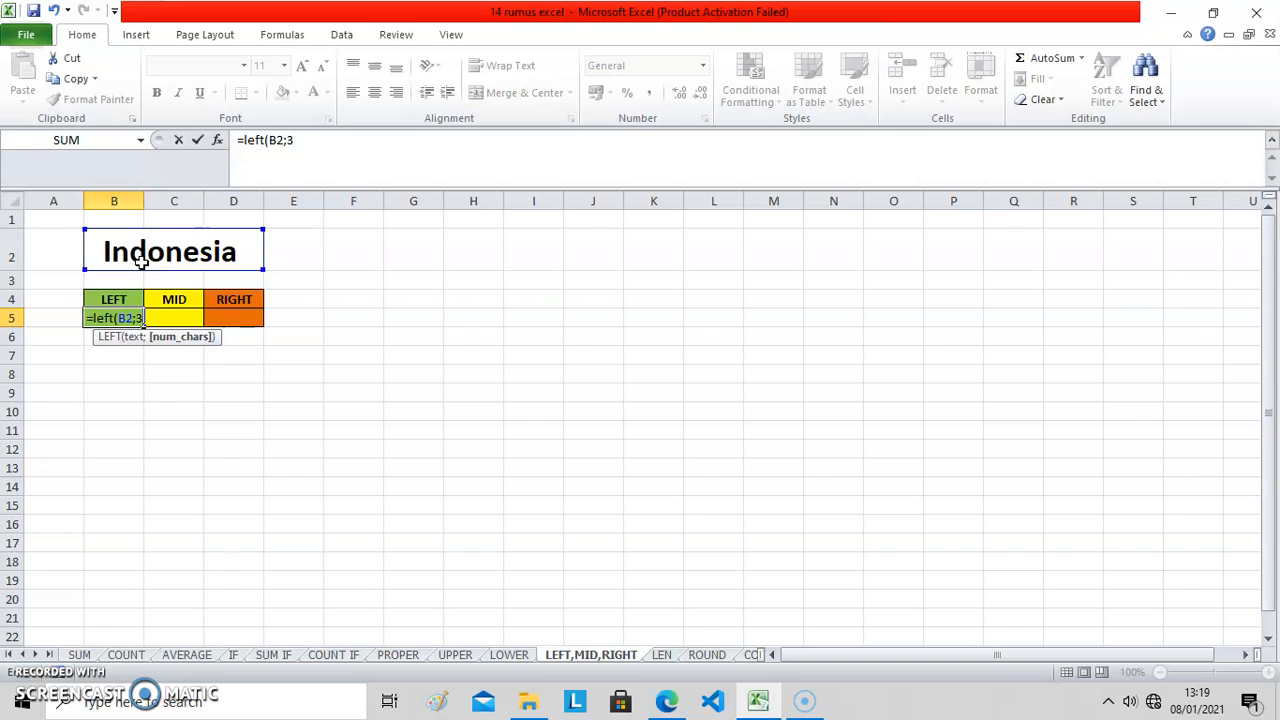
type(")")
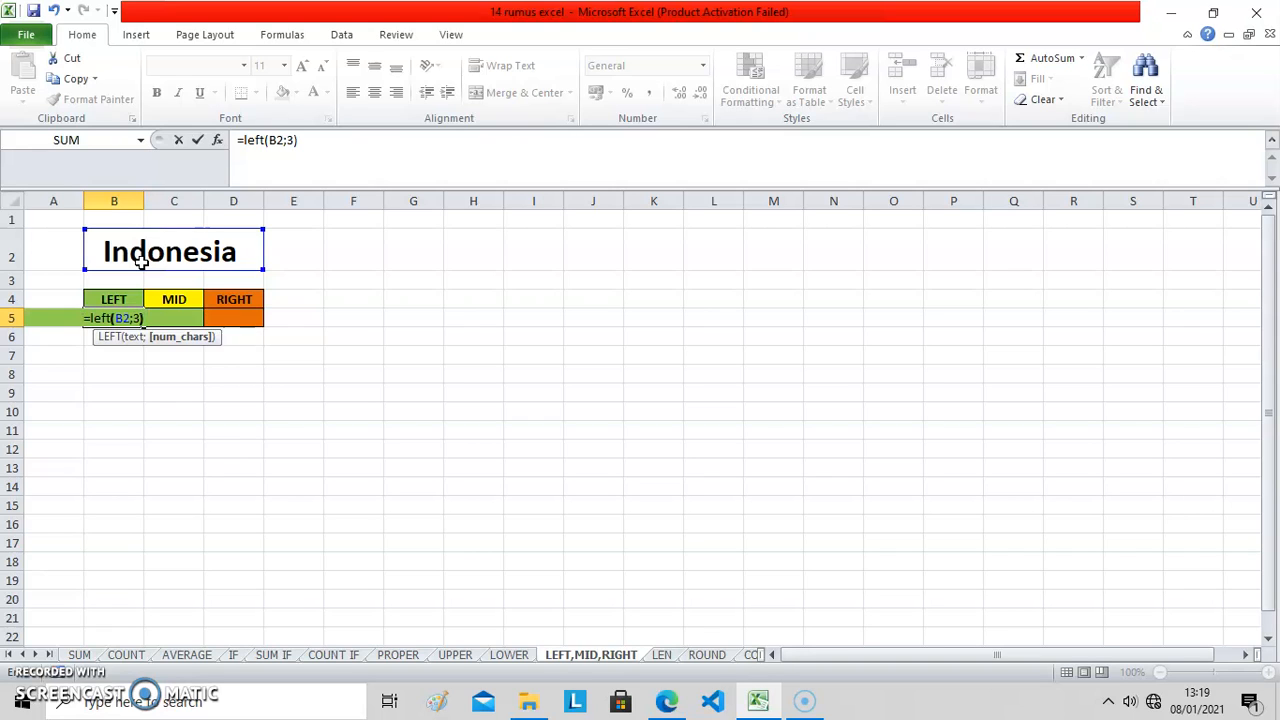
key("Return")
Step: Extract three characters of the B2 text starting at the fourth in C5 with =mid(B2;4;3)
left_click(188, 320)
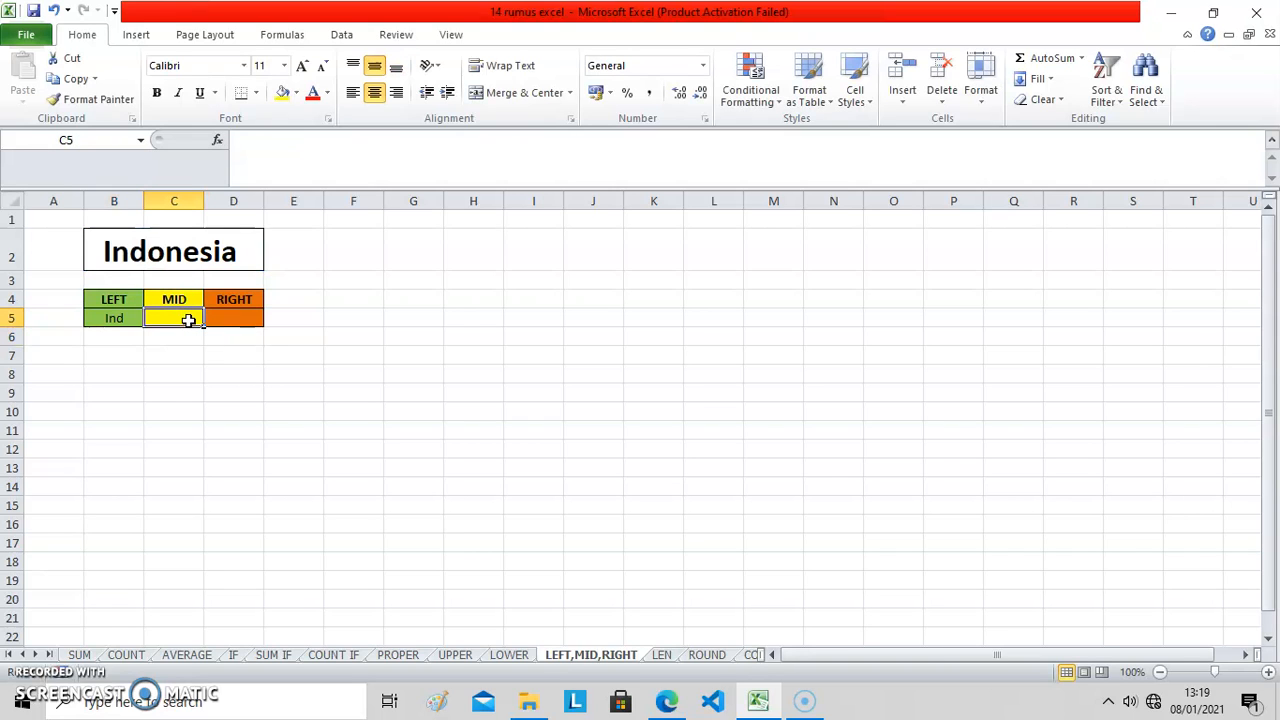
type("=mi")
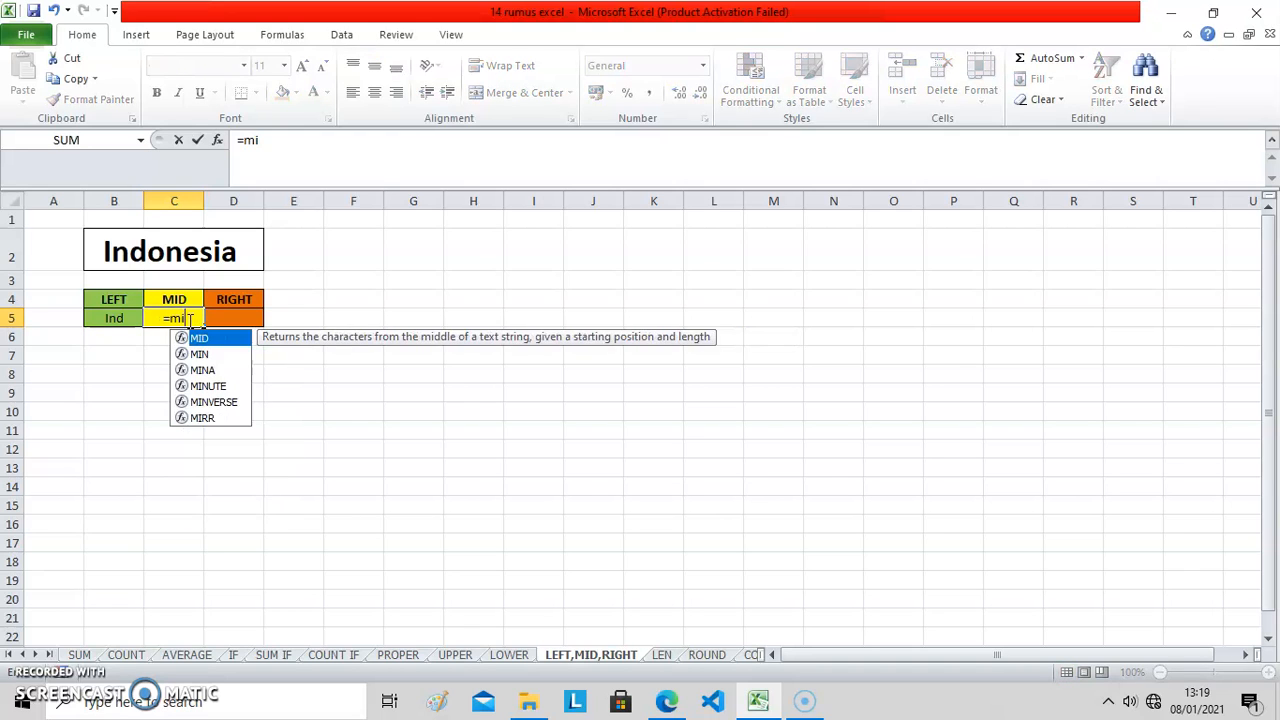
type("d(")
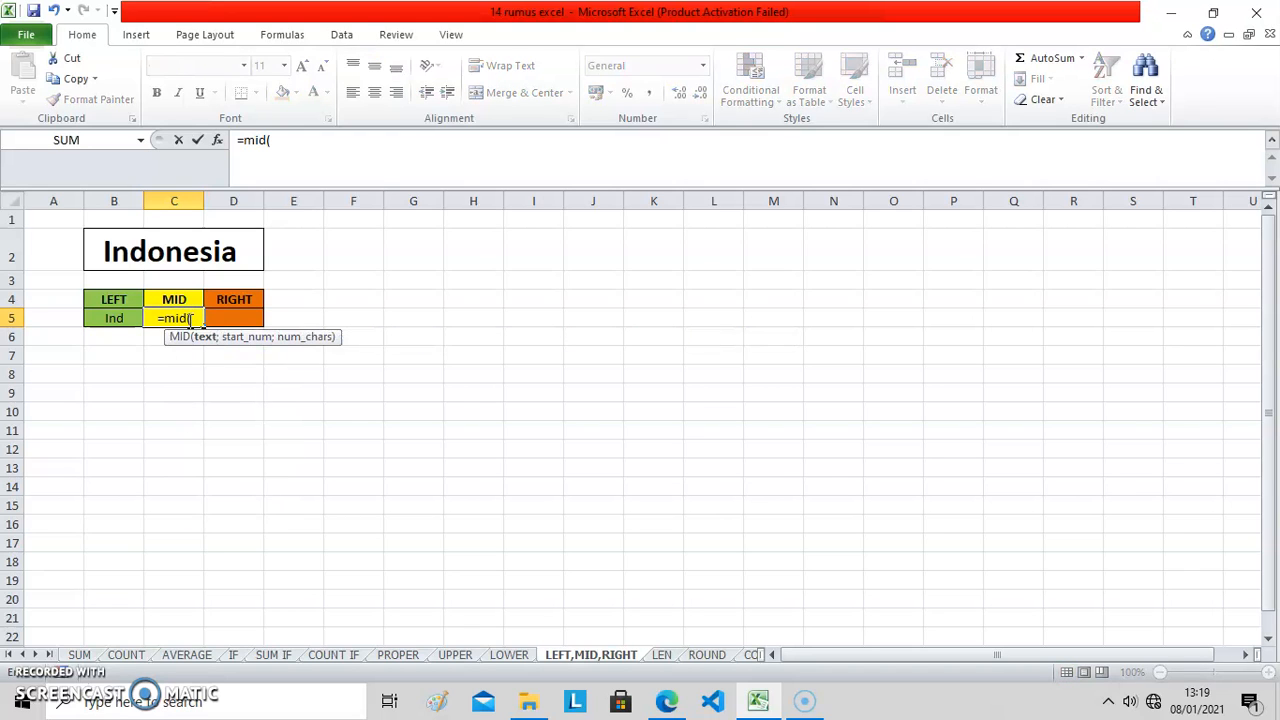
left_click(171, 255)
type(";")
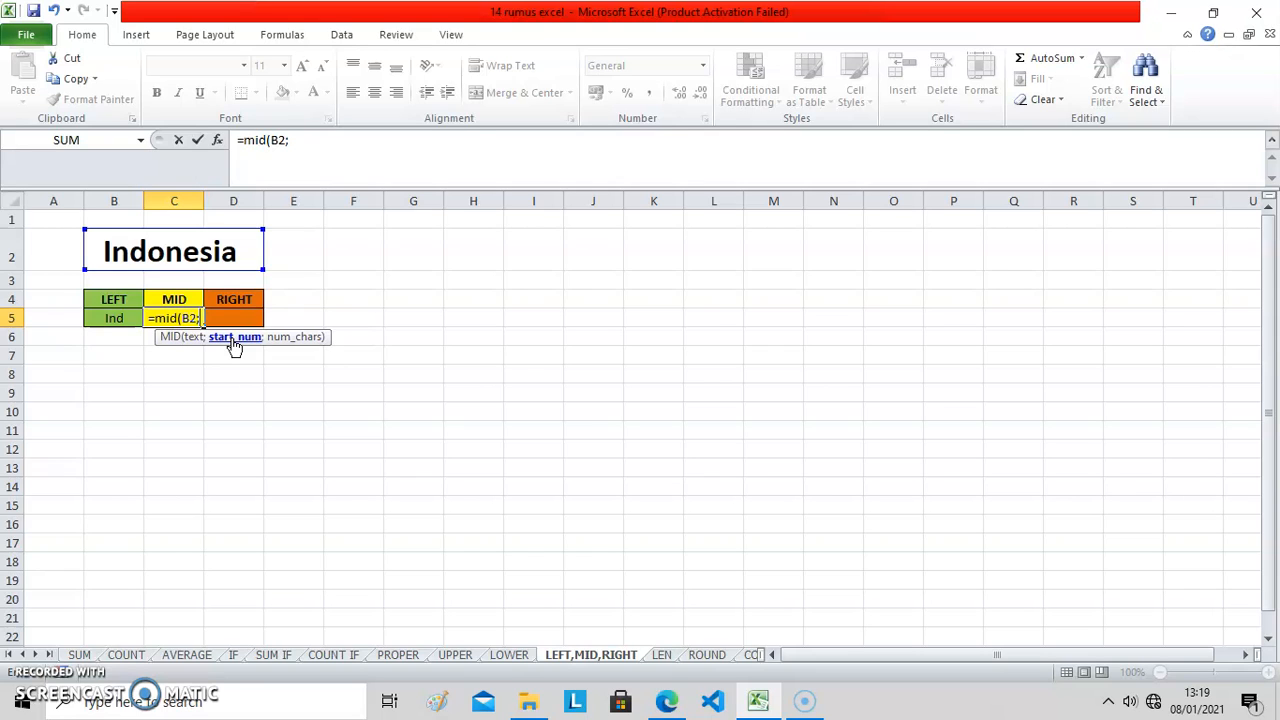
type("4;")
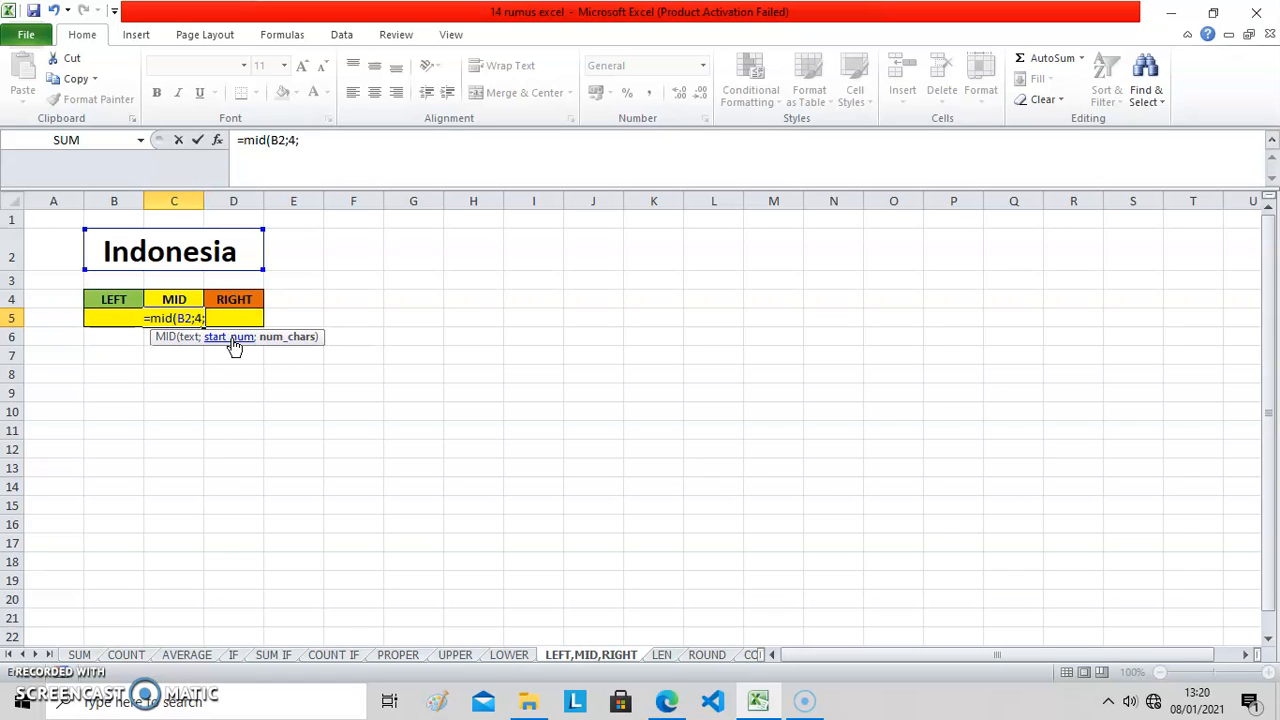
type("3")
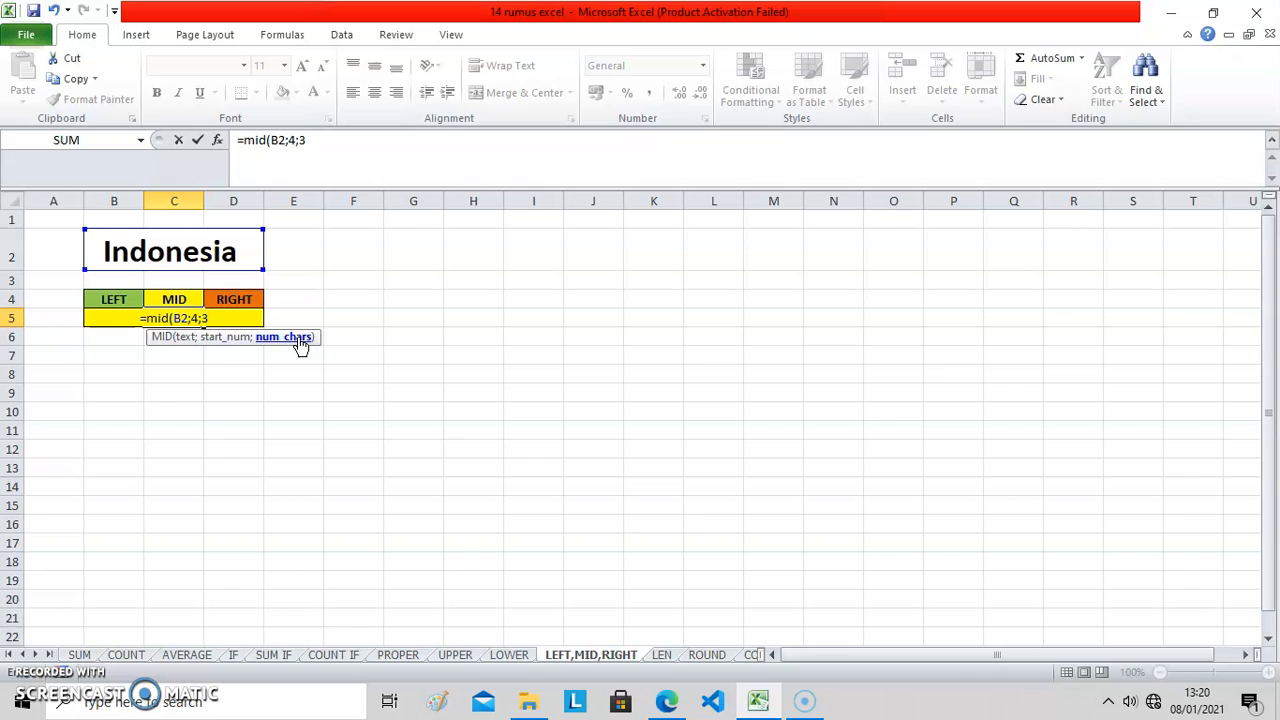
type(")")
key("Return")
Step: Extract the last three characters of the B2 text in D5 with =right(B2;3)
left_click(244, 319)
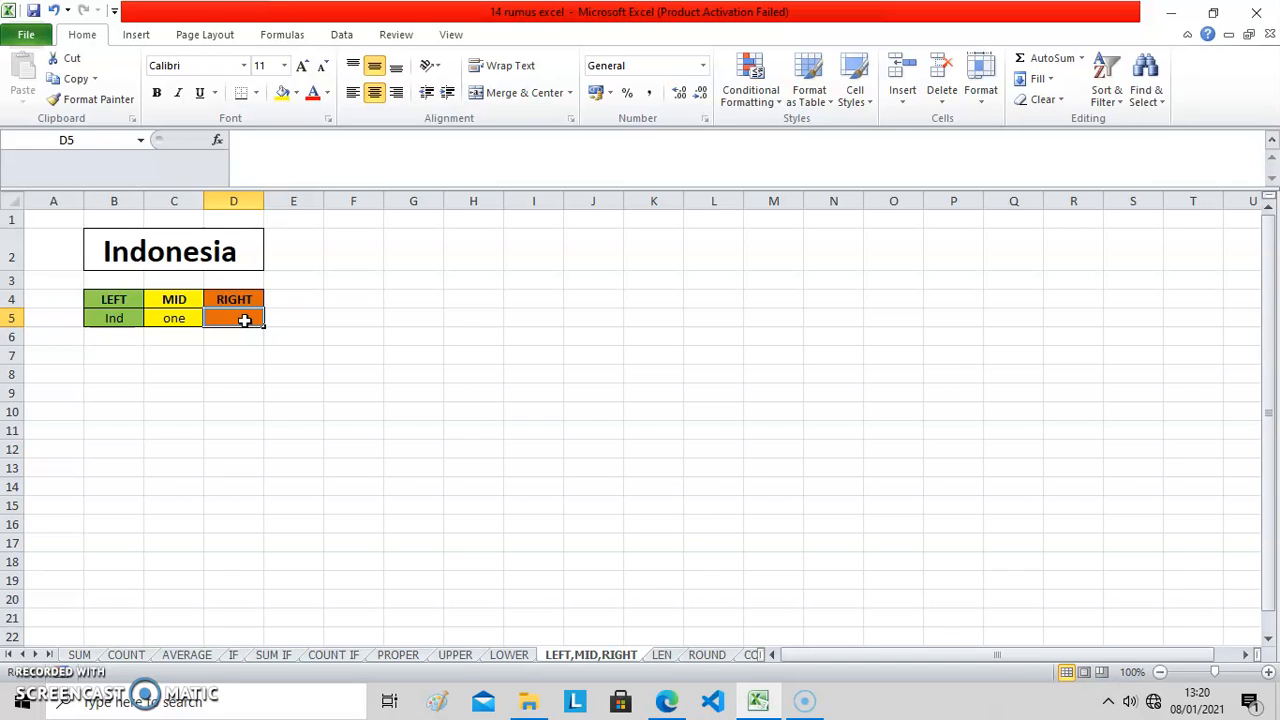
type("=right(")
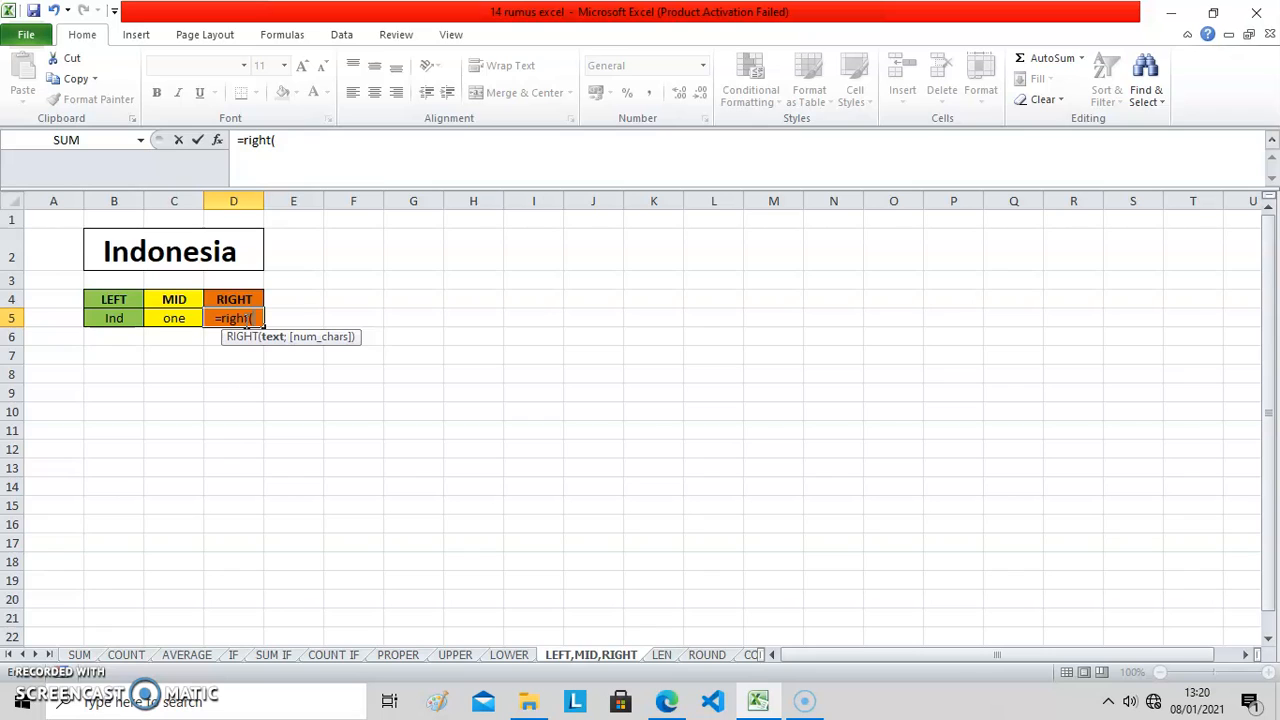
left_click(226, 256)
type(";")
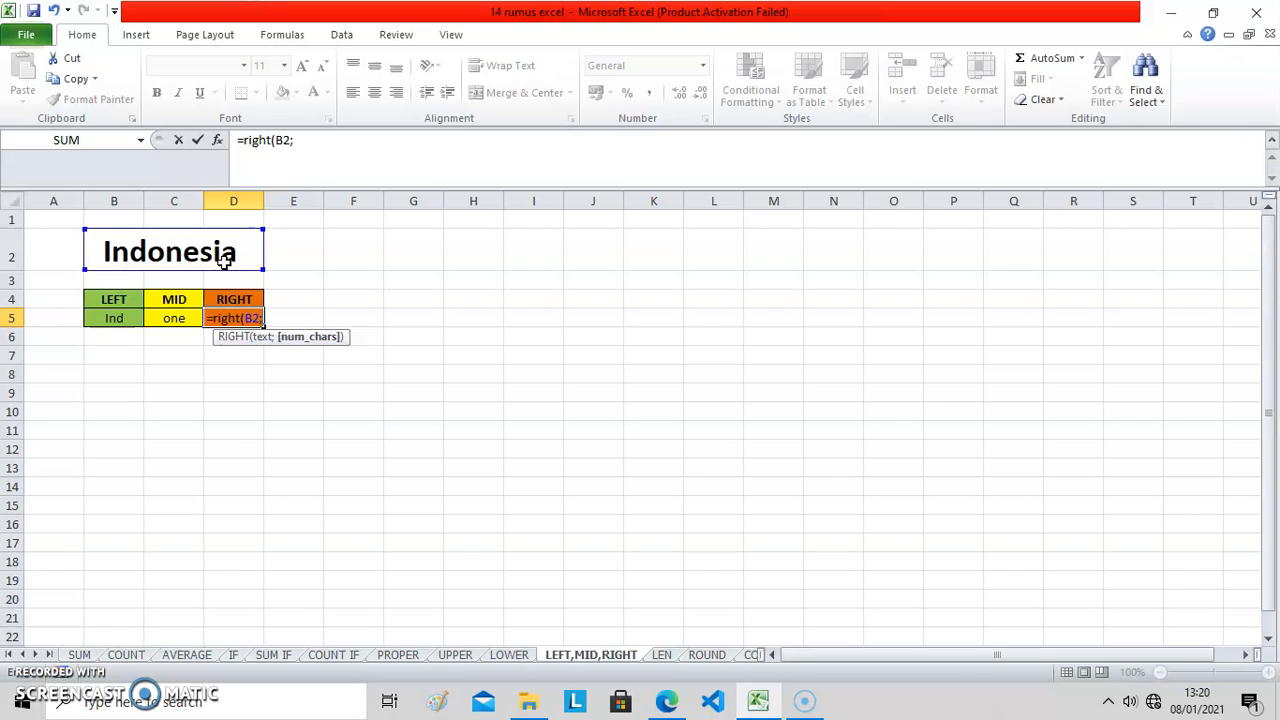
type("5=")
key("BackSpace")
key("BackSpace")
type("3)")
key("Return")
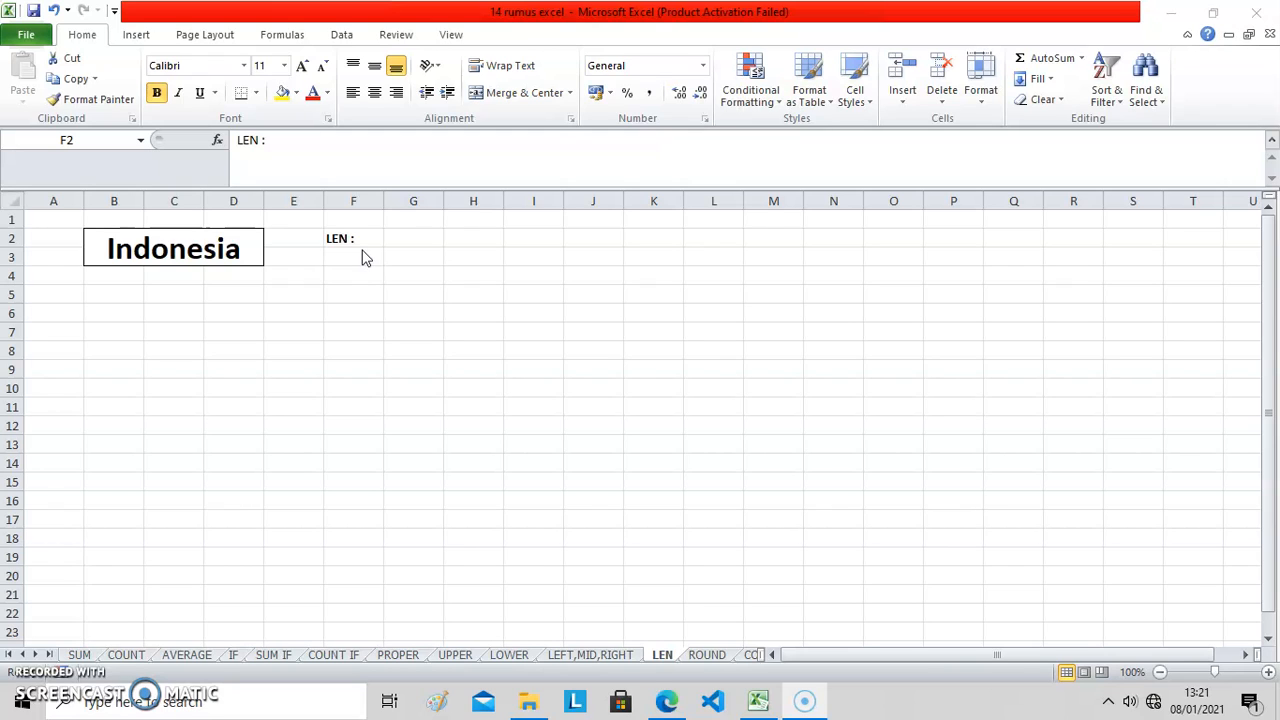
Step: On the LEN sheet, count the characters of the B2 text in G2 with =len(B2)
left_click(377, 245)
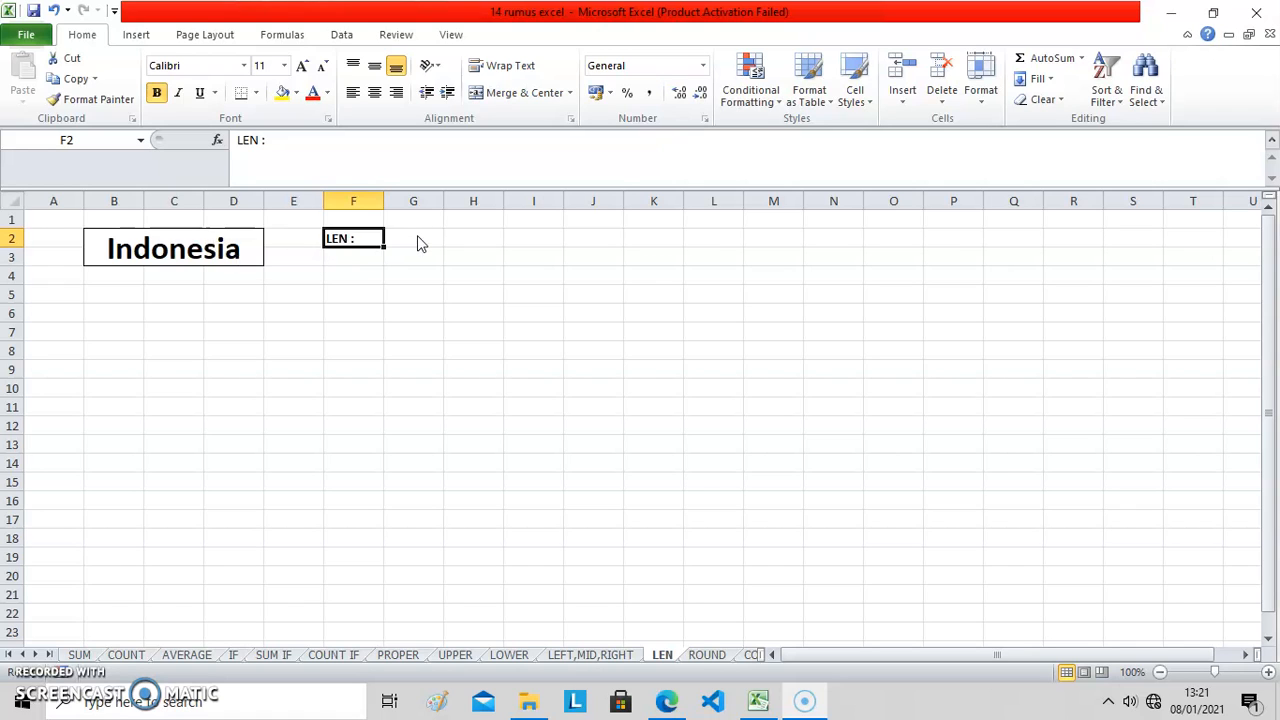
left_click(418, 237)
type("=")
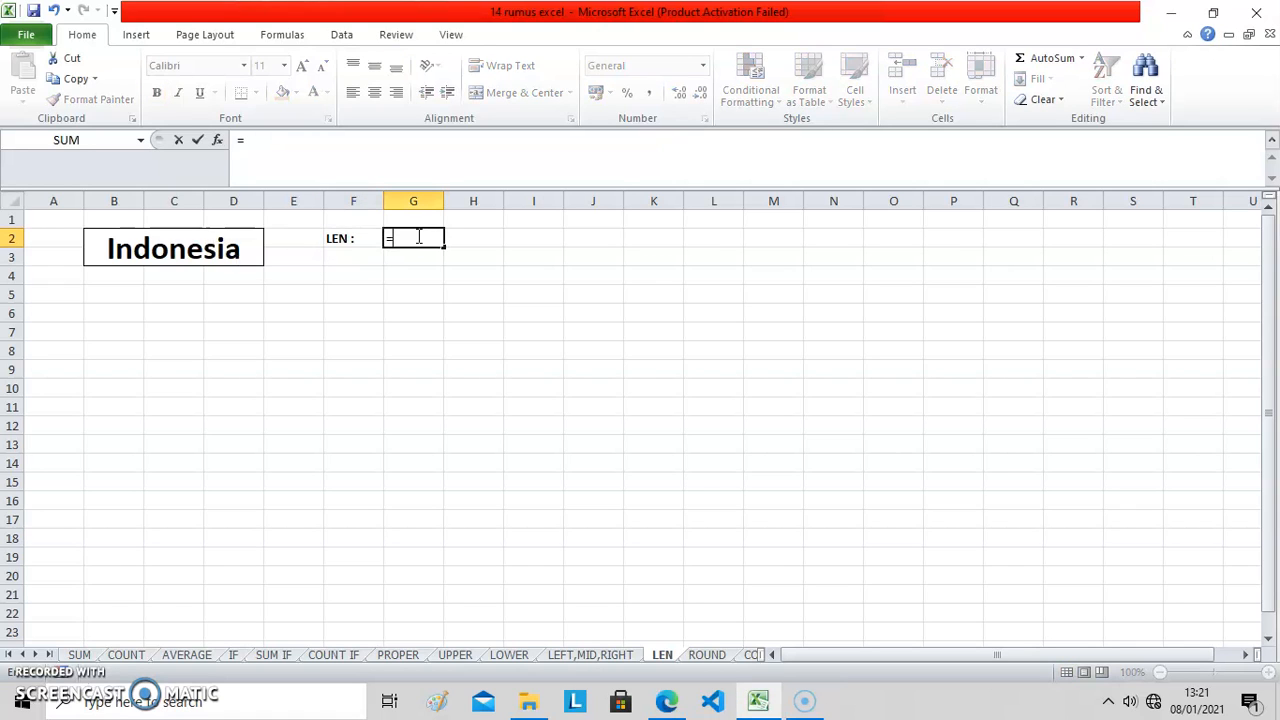
type("len(")
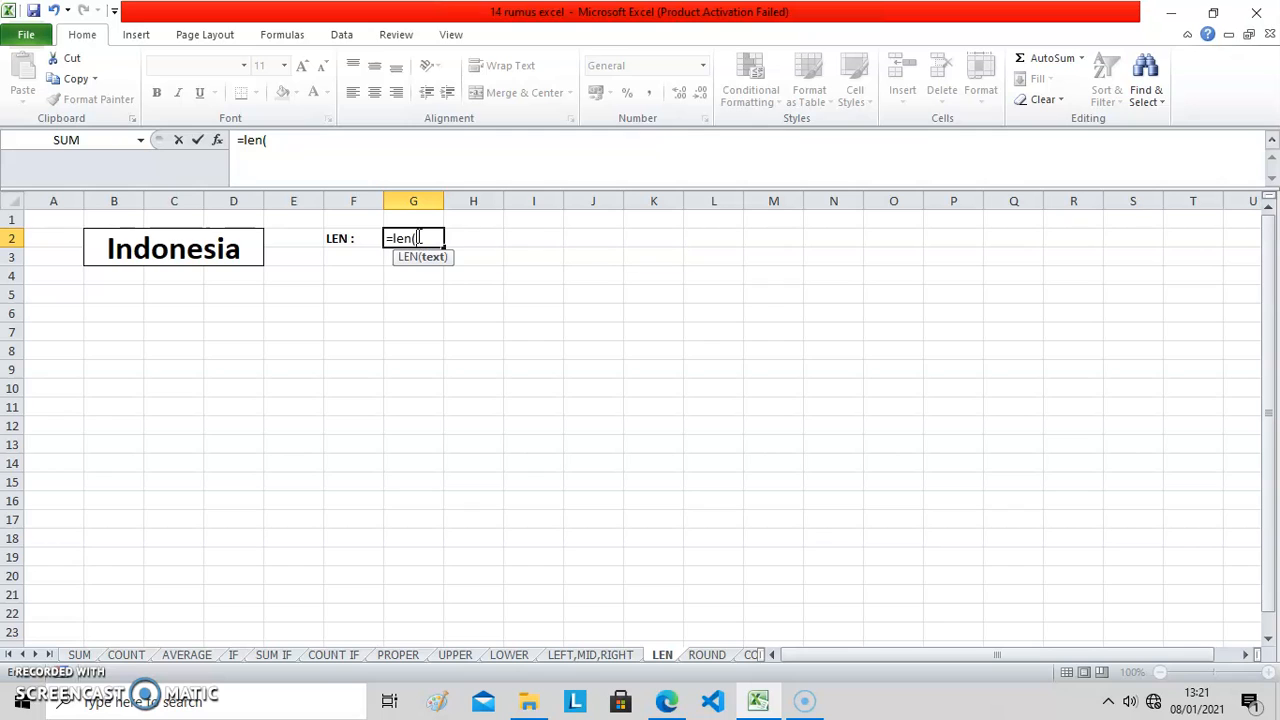
left_click(232, 249)
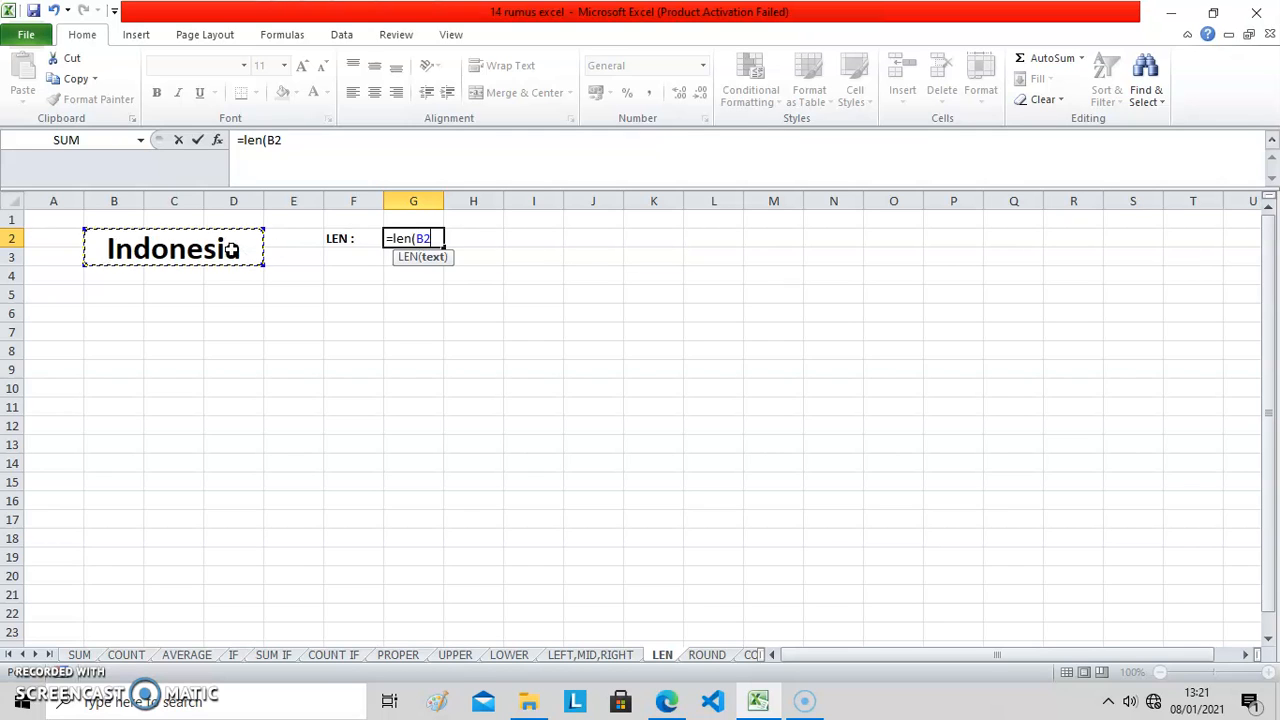
type(")")
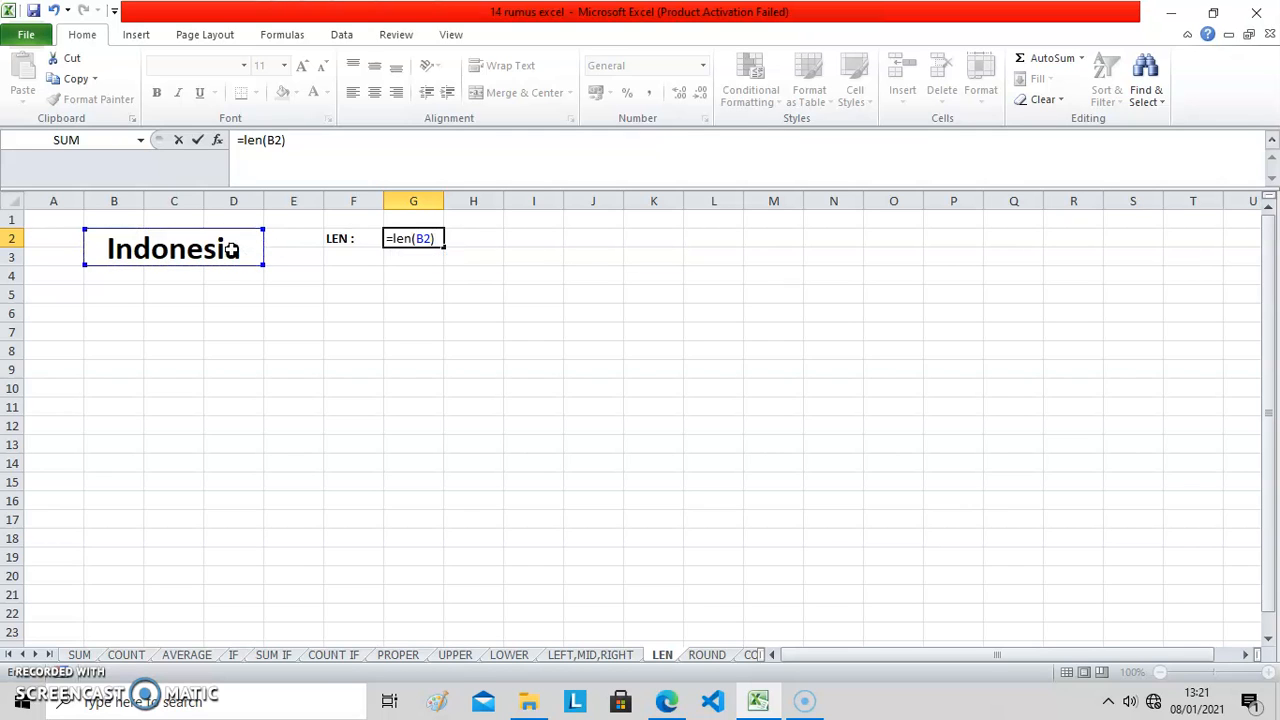
key("Return")
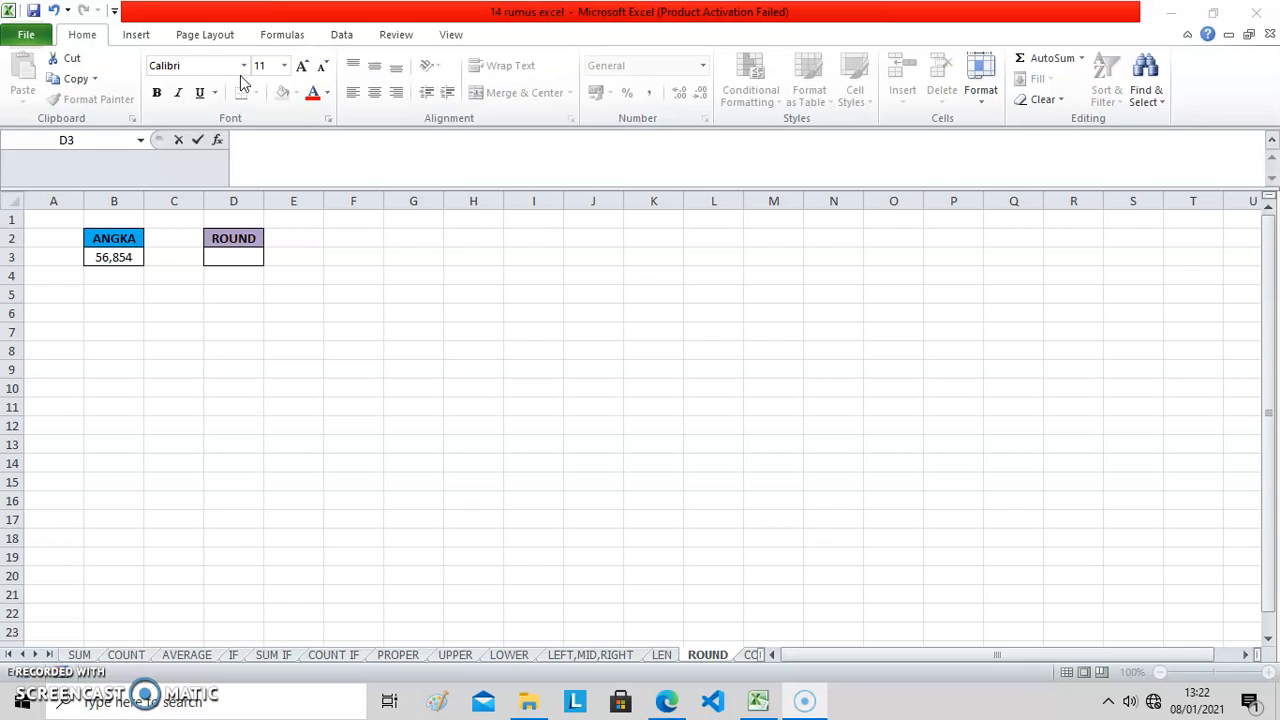
Step: On the ROUND sheet, round the B3 number to two decimal places in D3 with =round(B3;2)
double_click(236, 256)
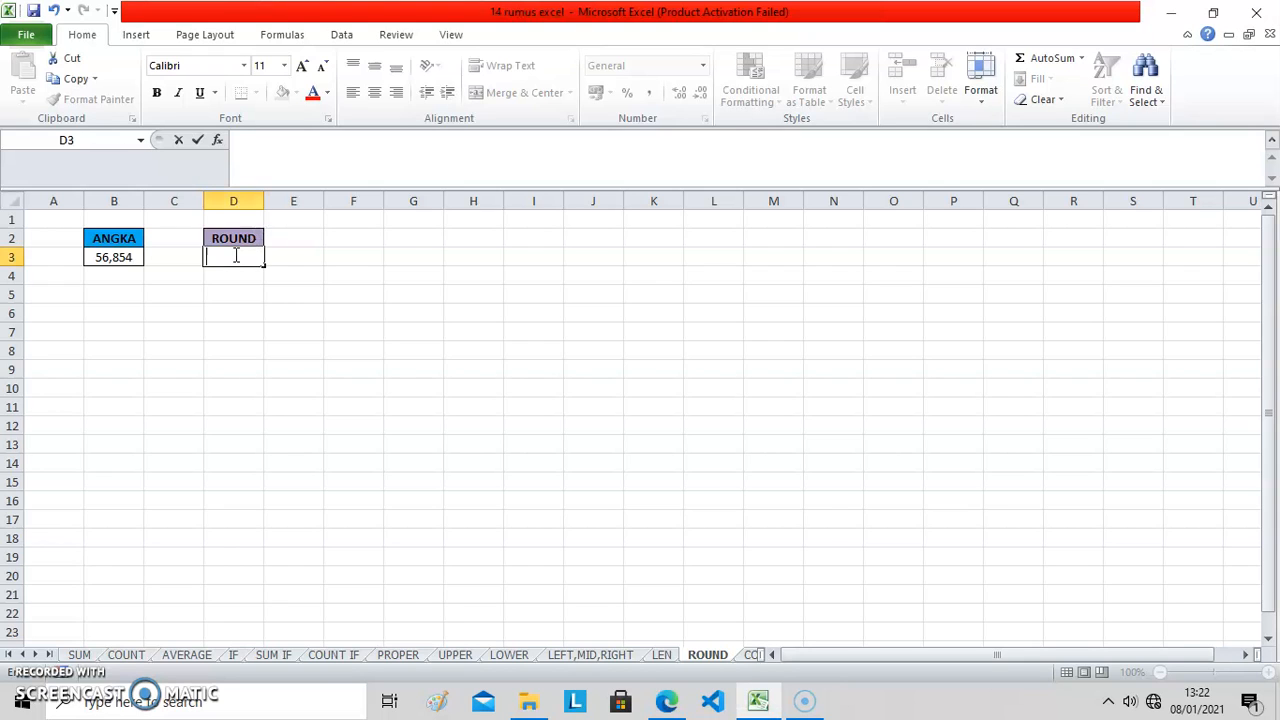
type("=ro")
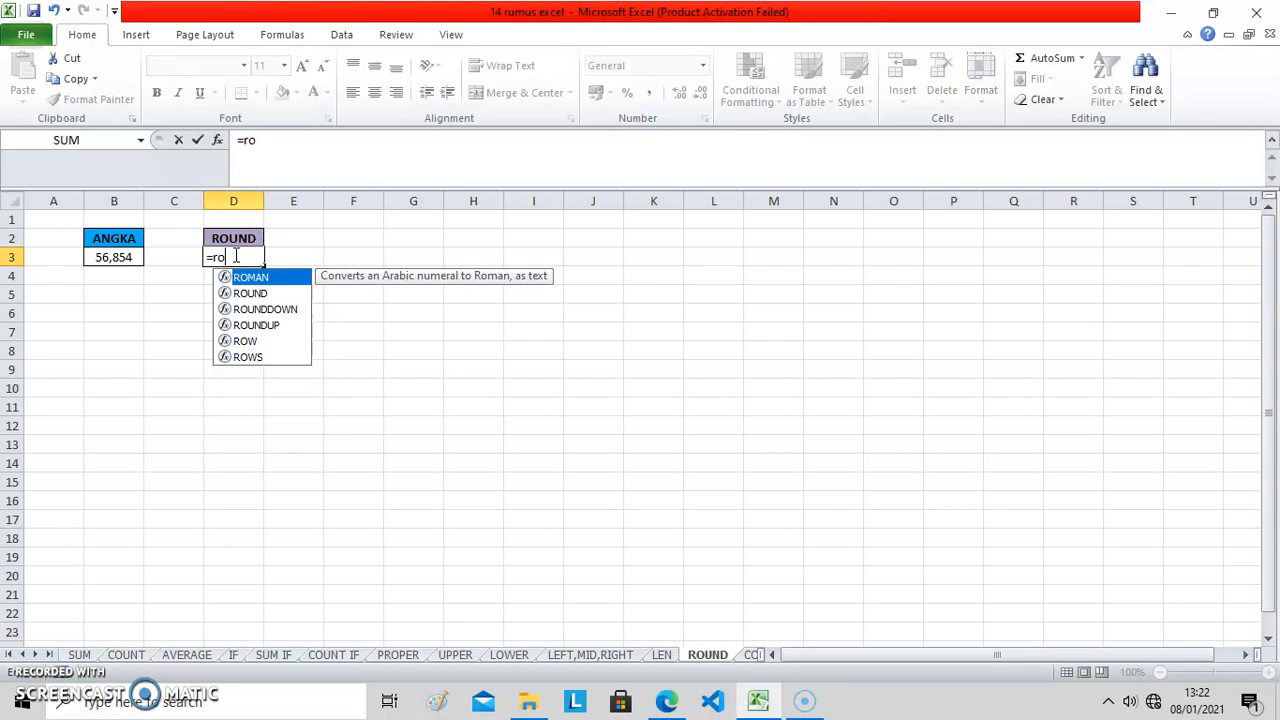
type("und(")
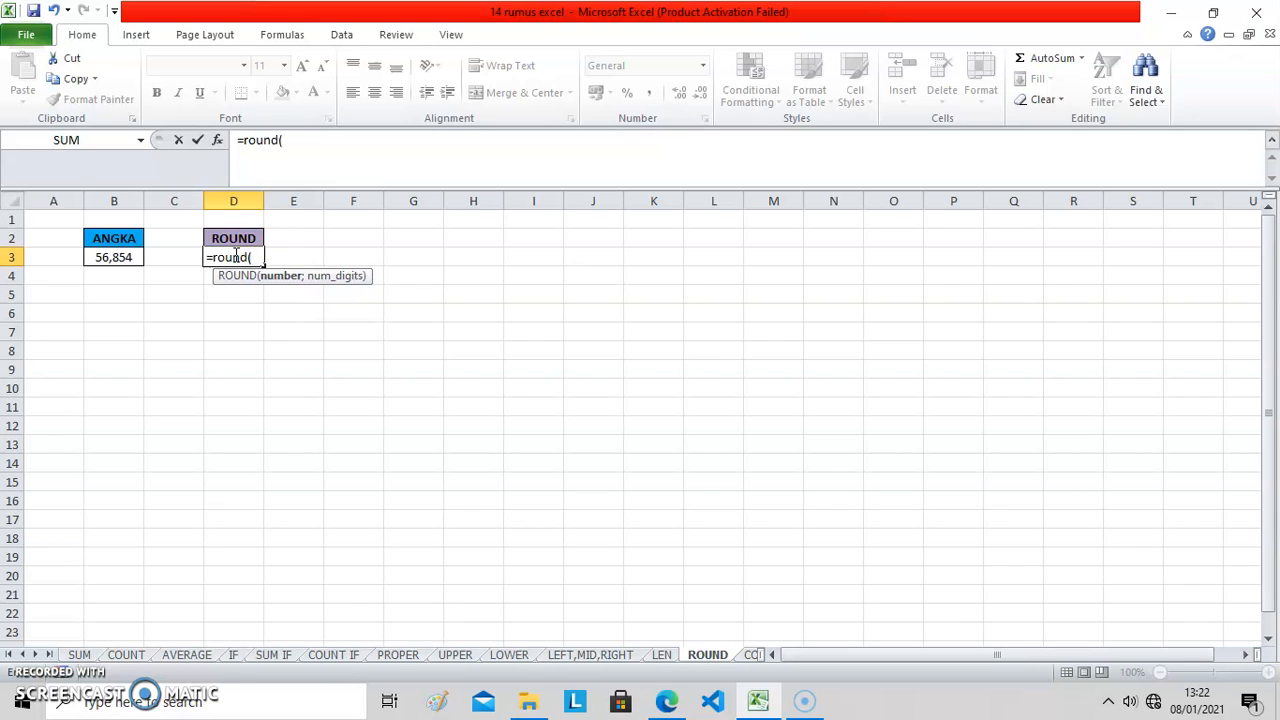
left_click(108, 256)
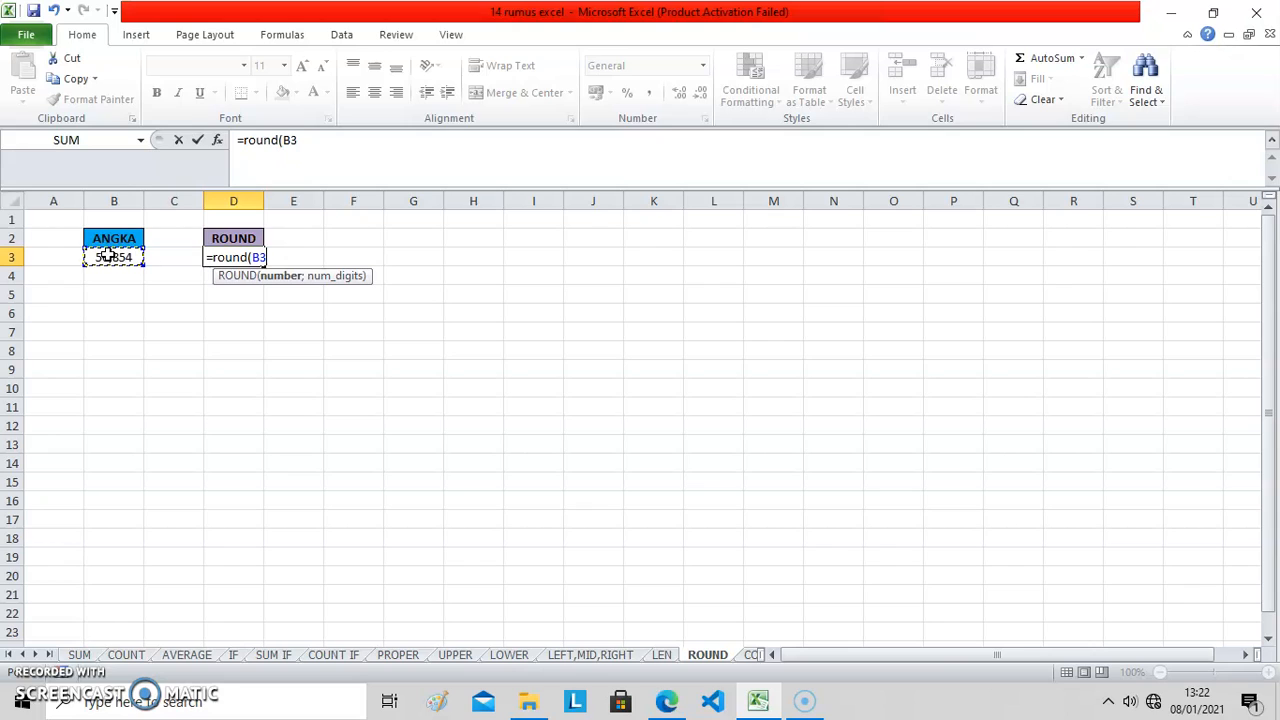
type(";")
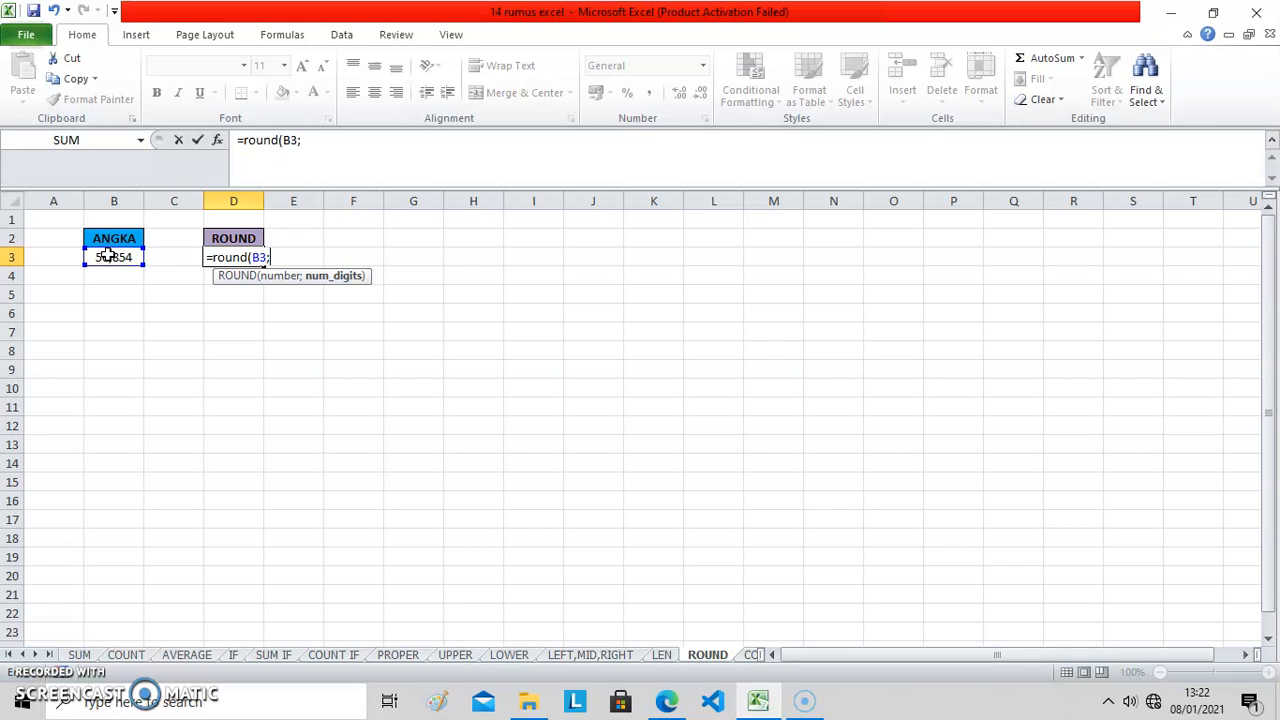
type("2)")
key("Return")
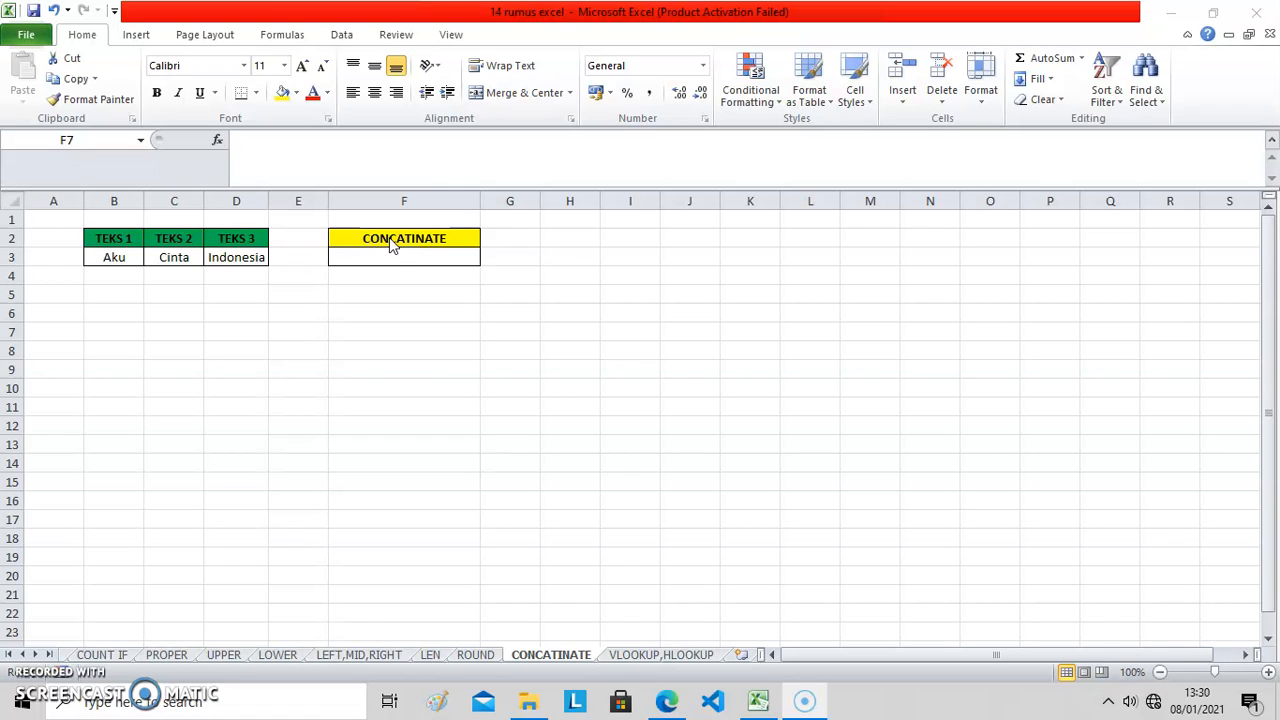
Step: On the CONCATINATE sheet, start a formula in F3 that joins B3 with a space: =concatenate(B3;" ";
left_click(397, 255)
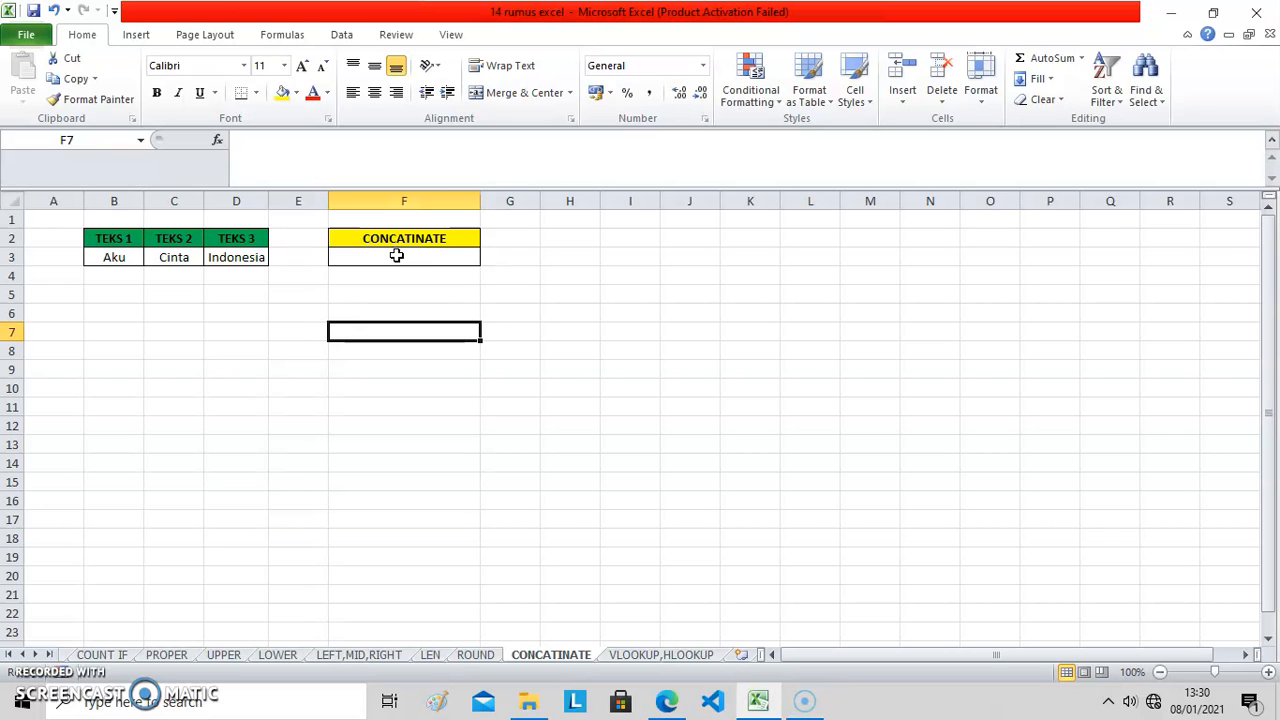
left_click(397, 255)
type("=con")
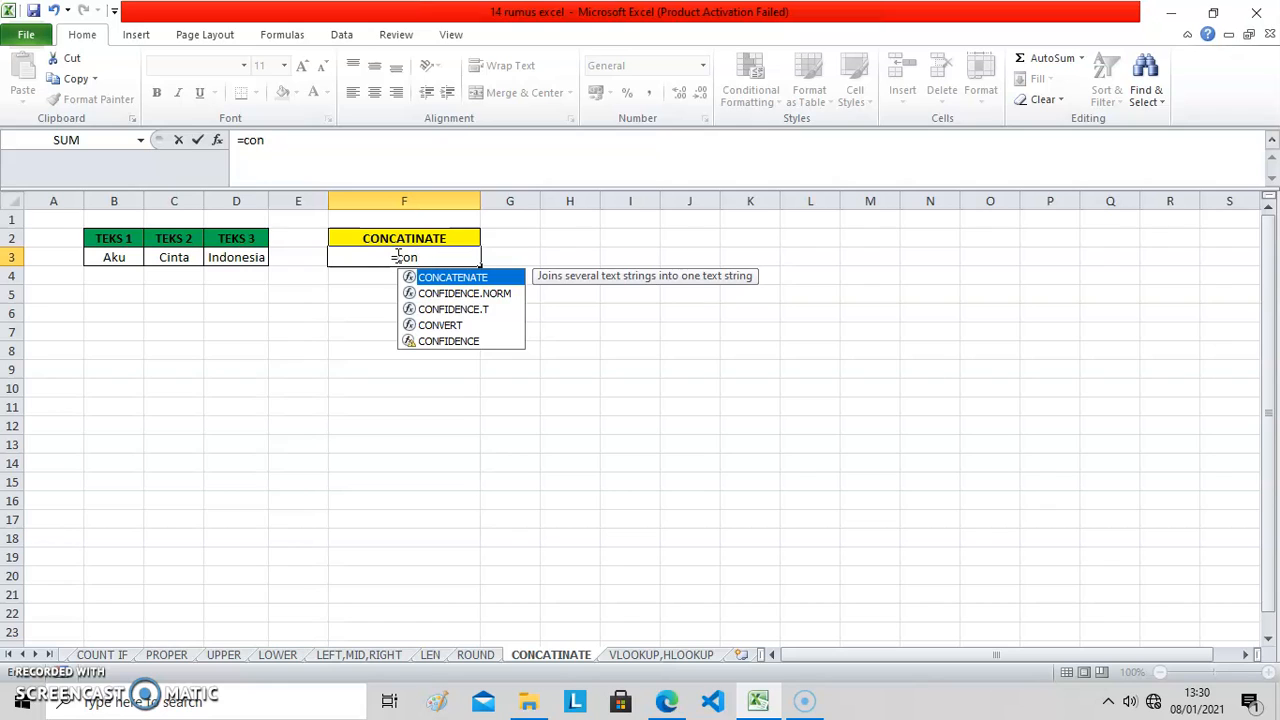
type("catenate")
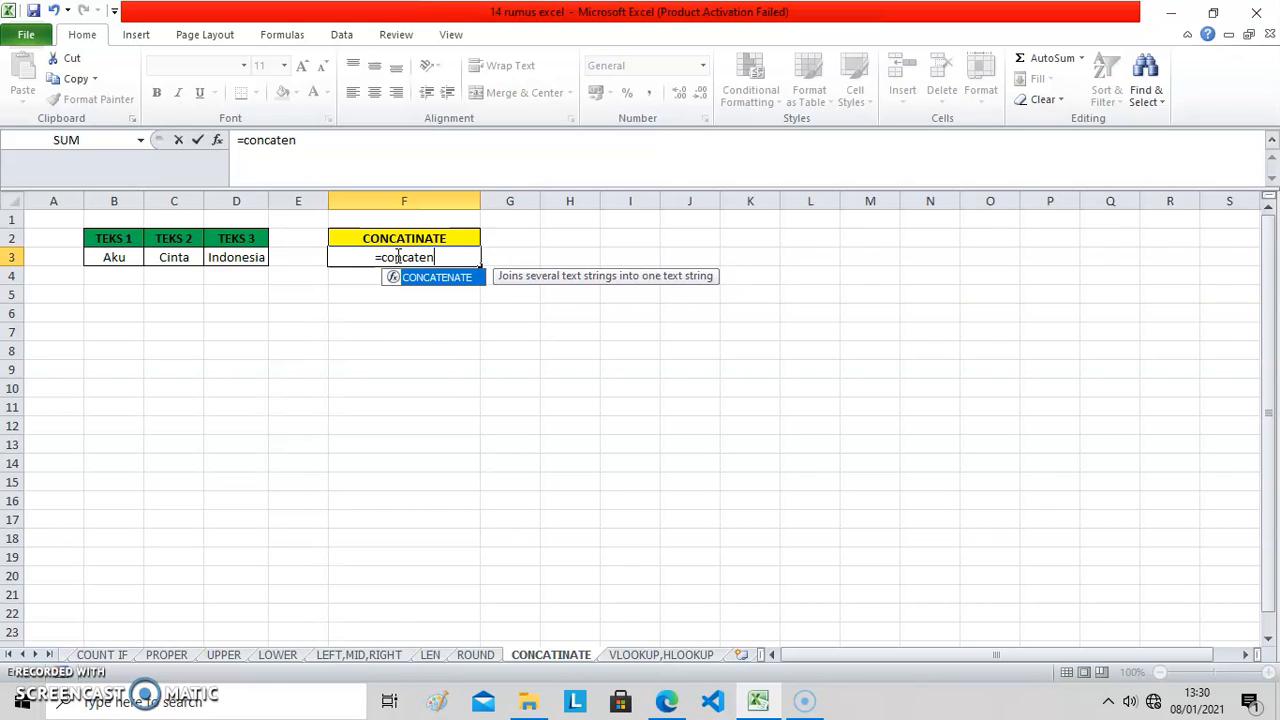
type("(")
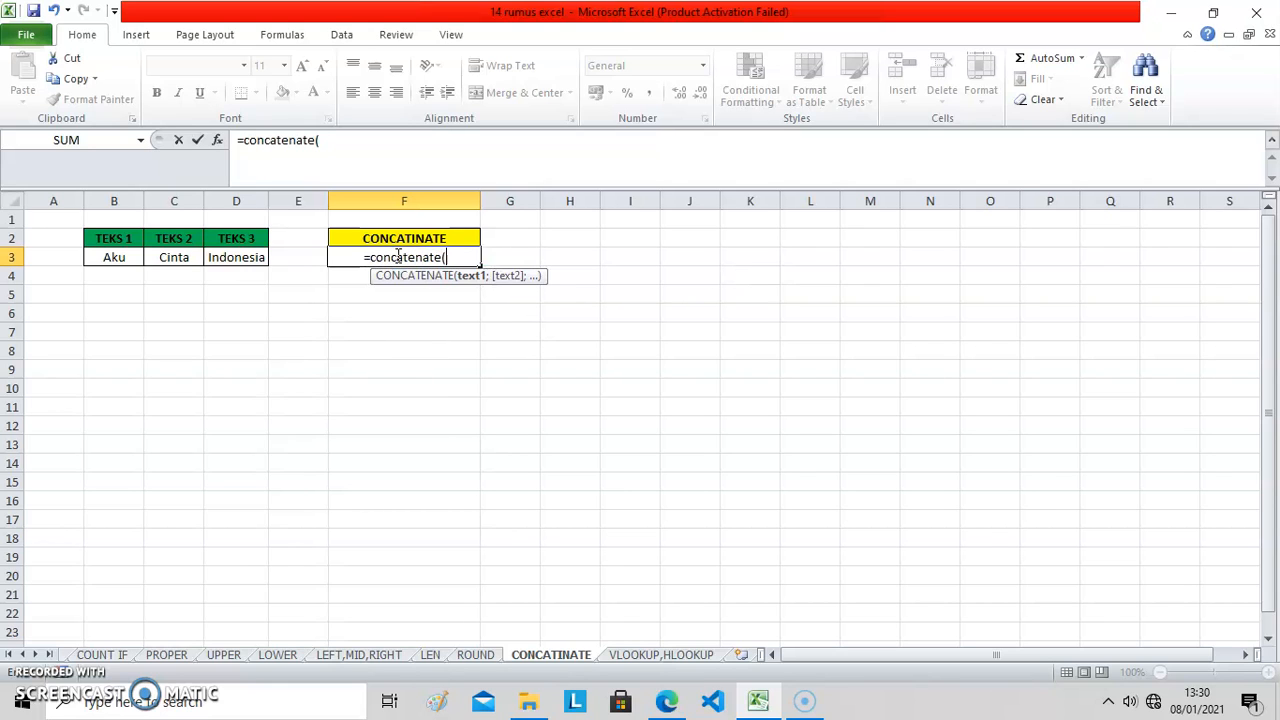
left_click(117, 260)
type(";")
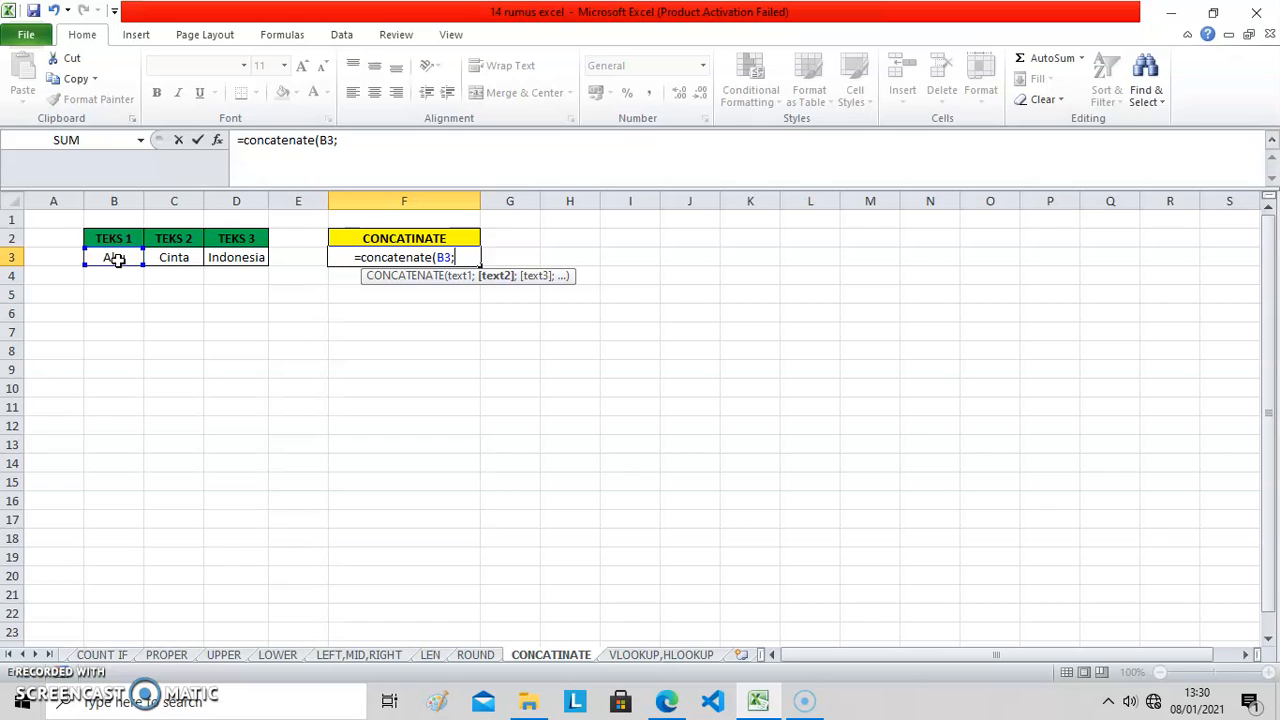
type("\"")
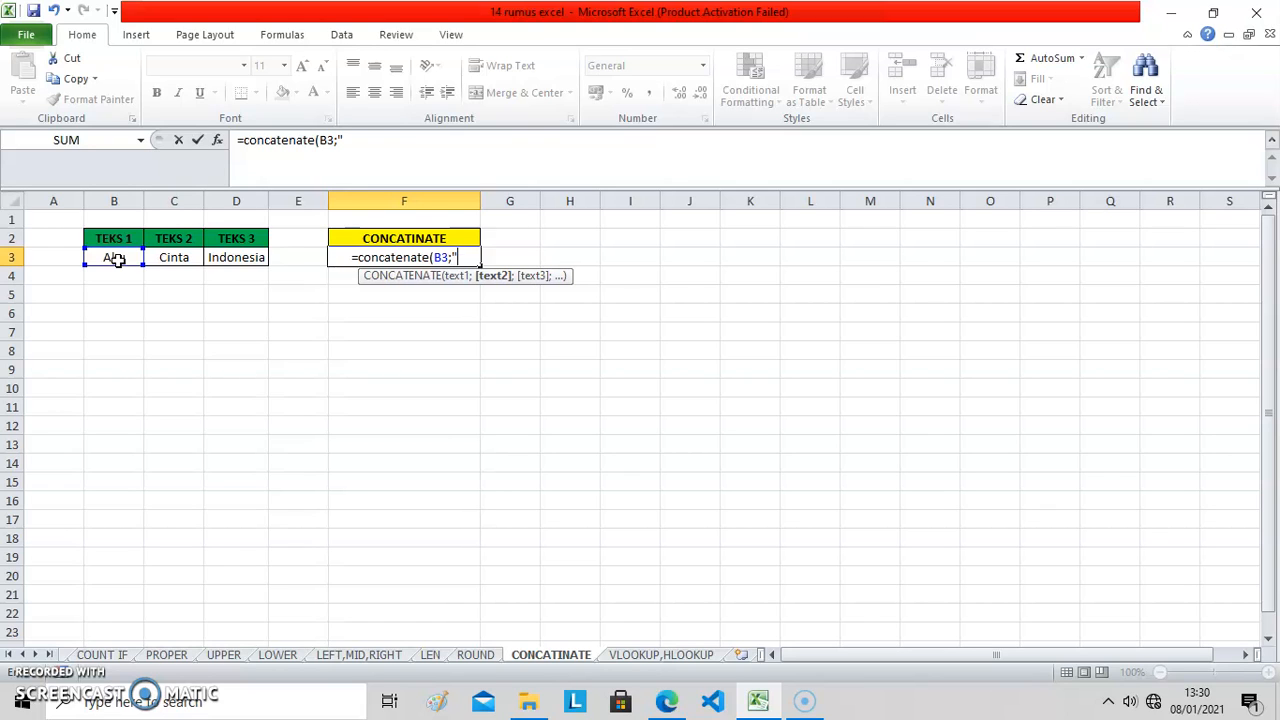
type(" \"")
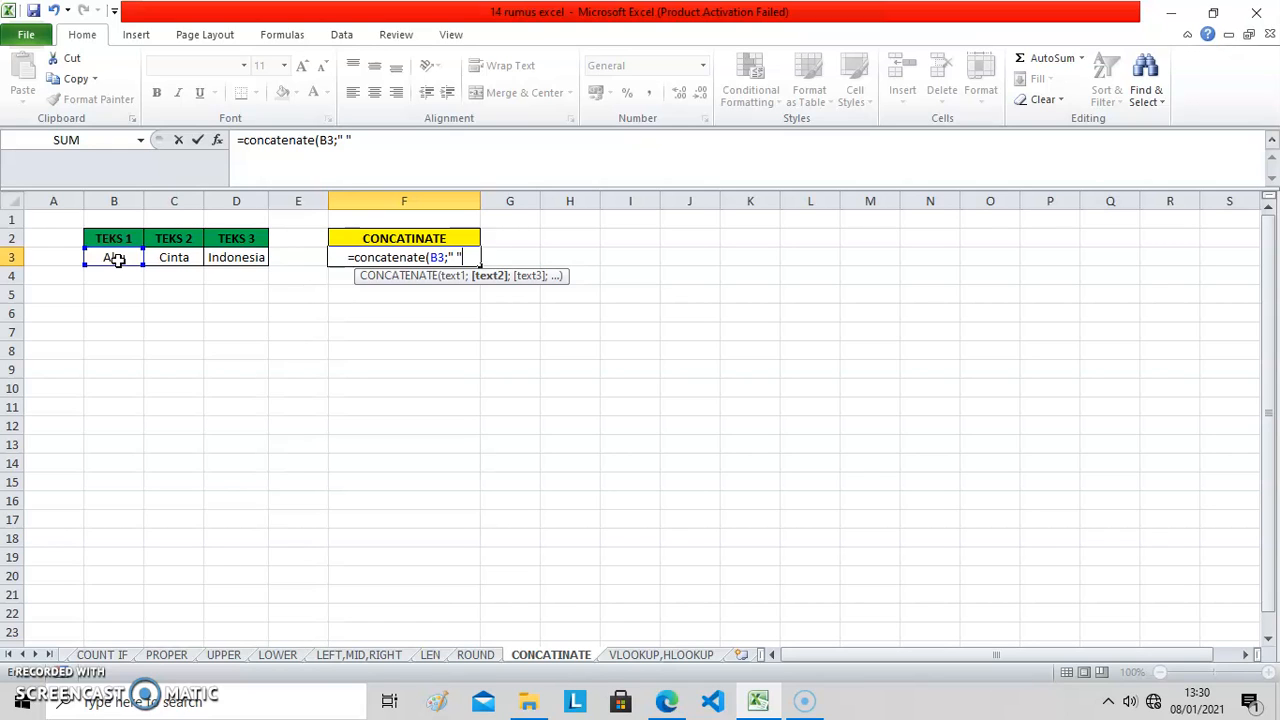
type(";")
Step: Complete the F3 formula by adding C3, another space in quotes and D3 as the remaining text arguments
left_click(168, 257)
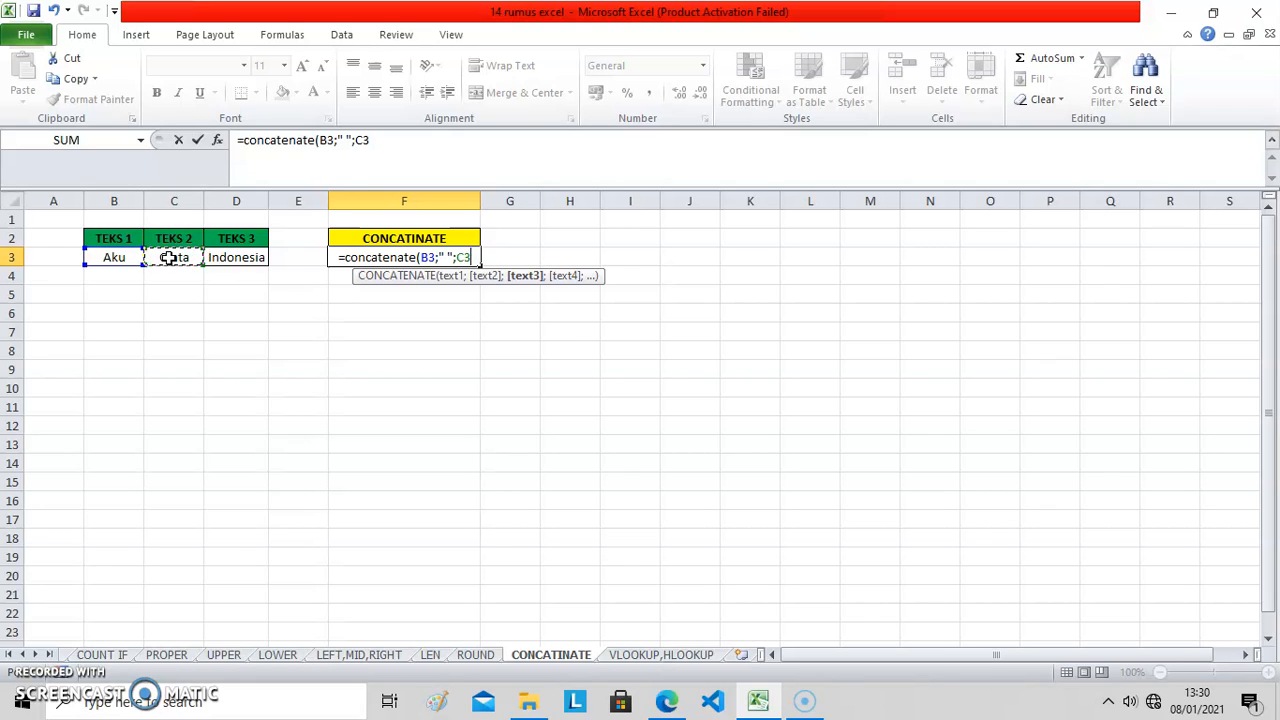
type(";")
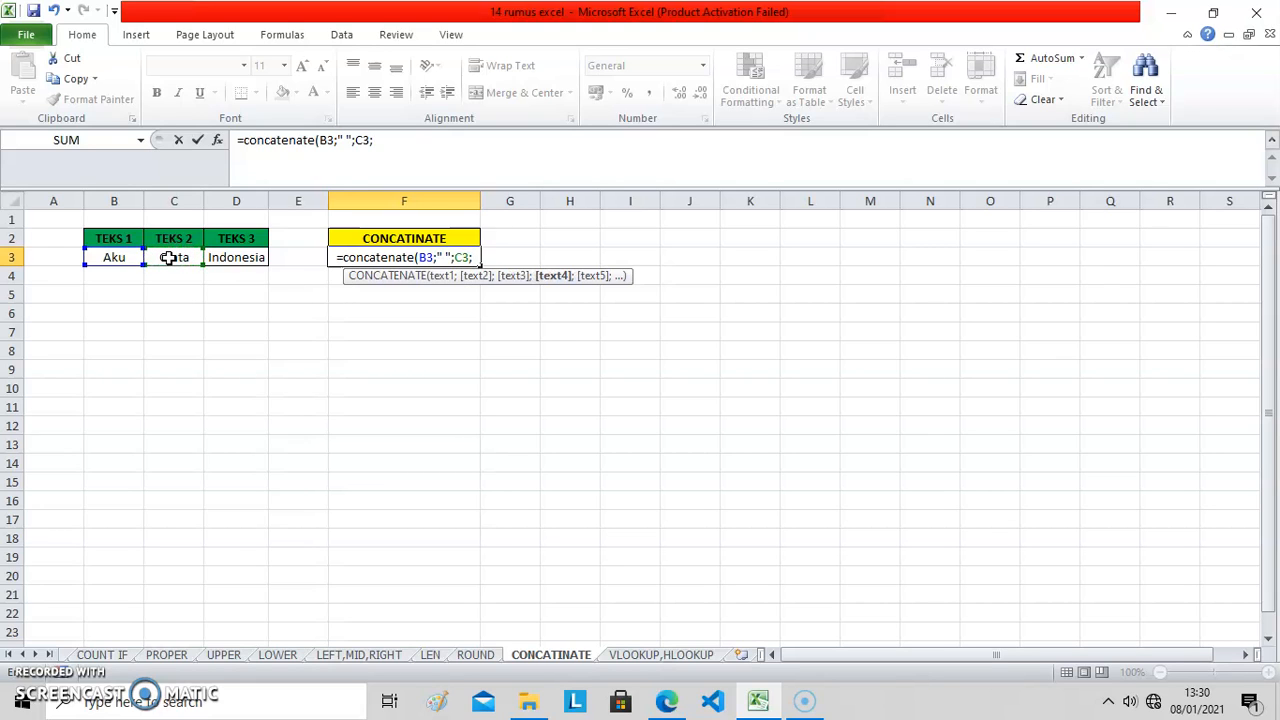
type("\"")
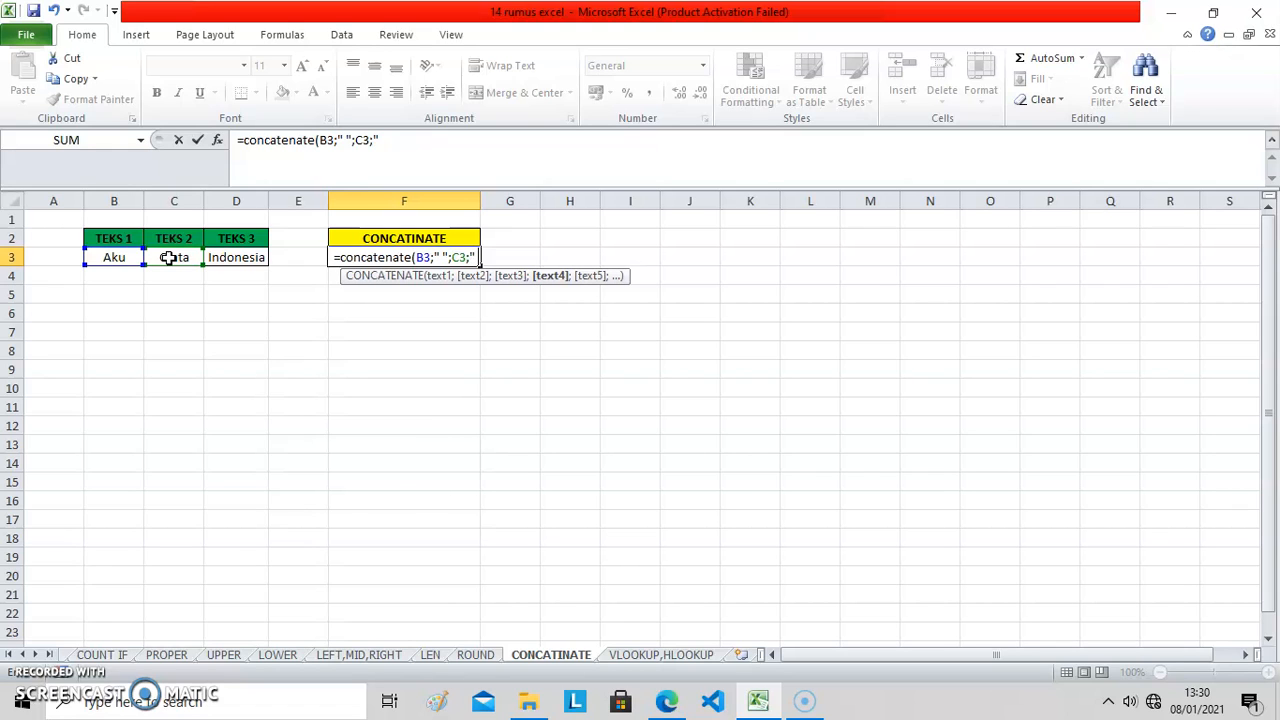
type(" \"")
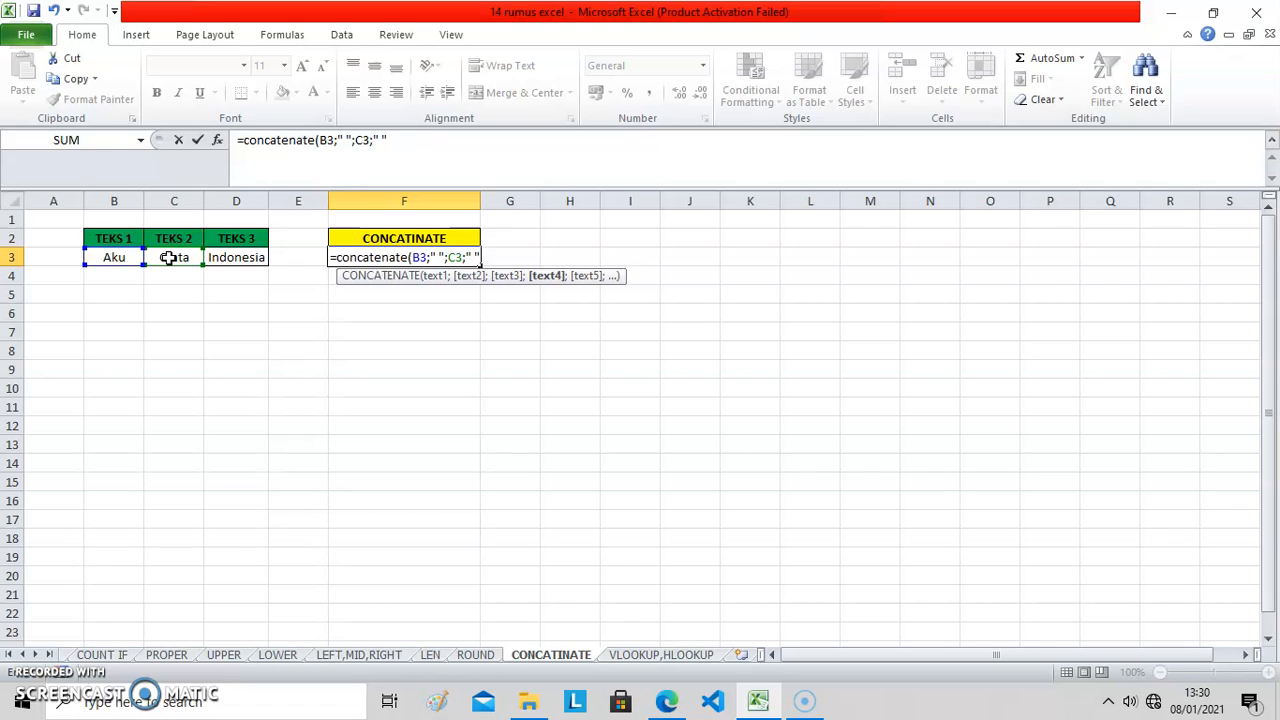
type(";")
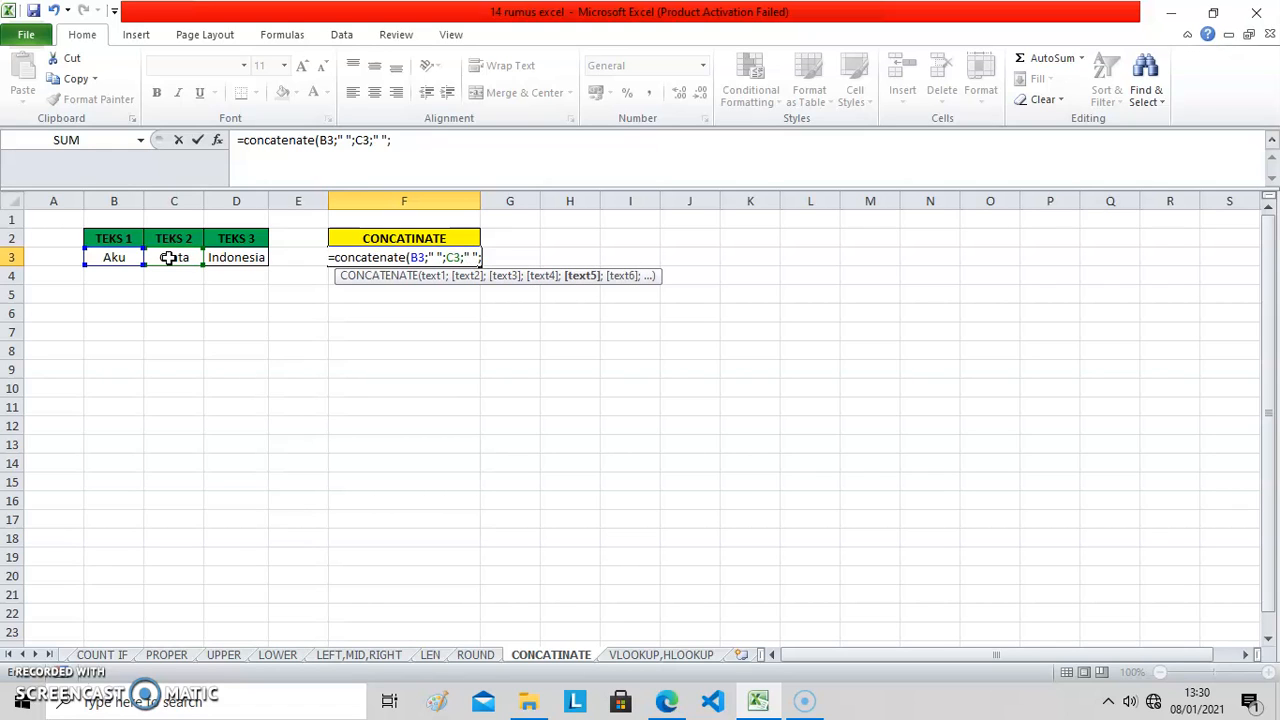
left_click(222, 258)
type(")")
key("Return")
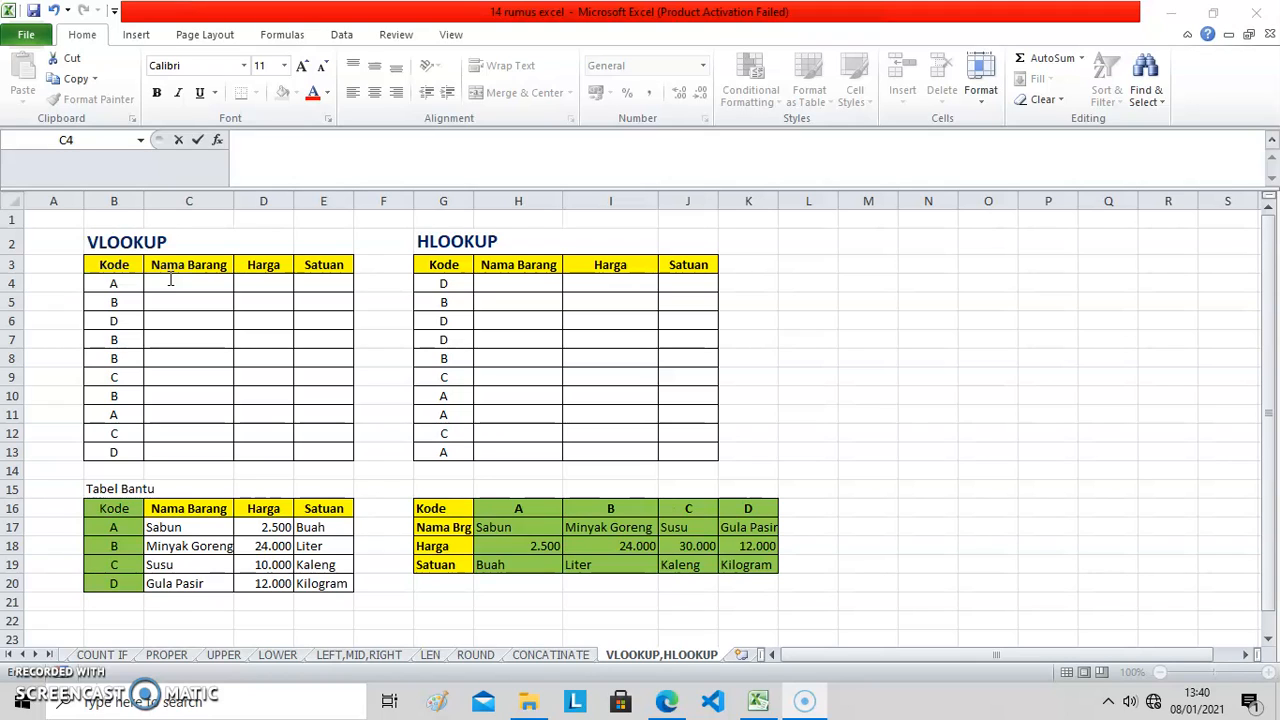
Step: On the VLOOKUP,HLOOKUP sheet, start a VLOOKUP in C4 with B4 as lookup value and B17:E20 as table array
left_click(443, 245)
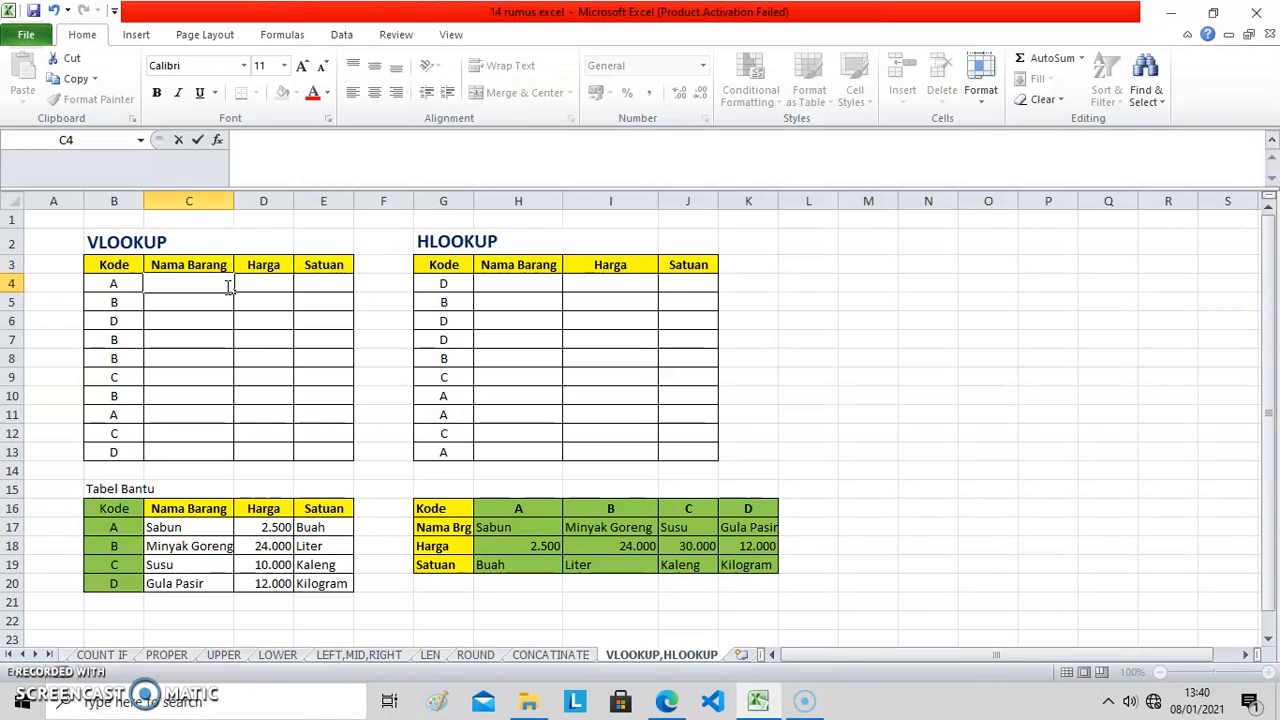
type("=vlookup")
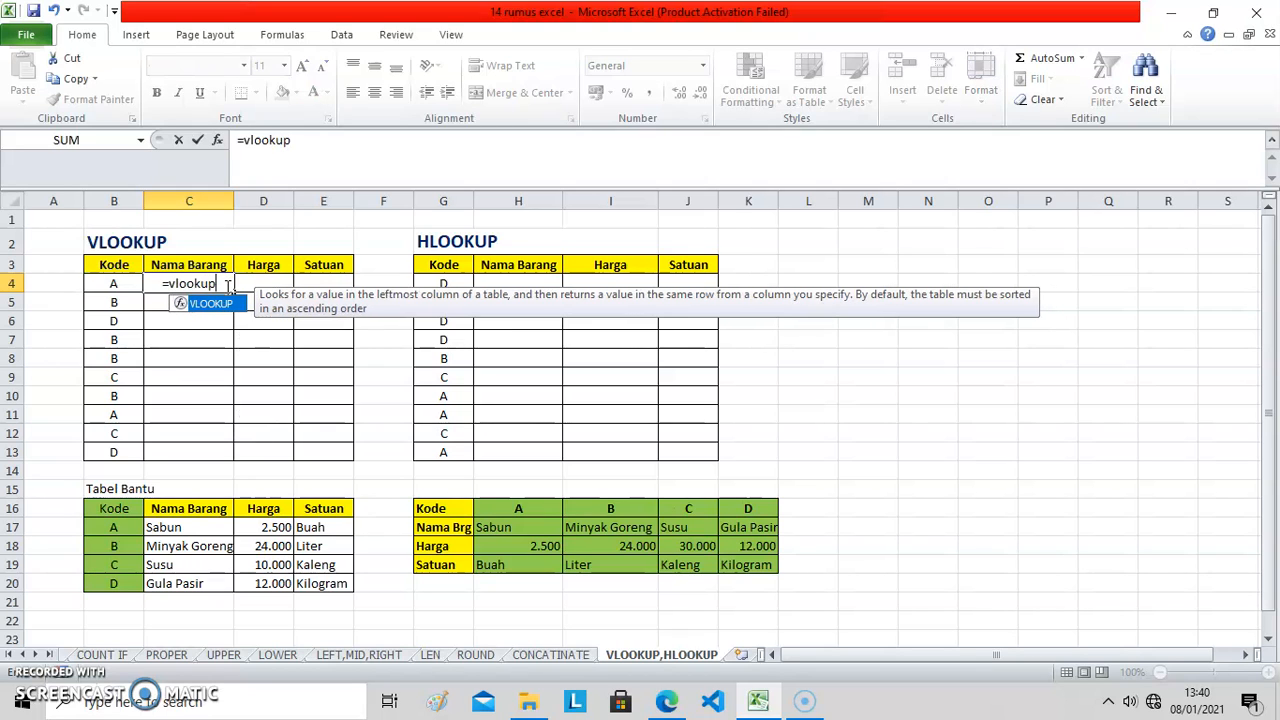
type("(")
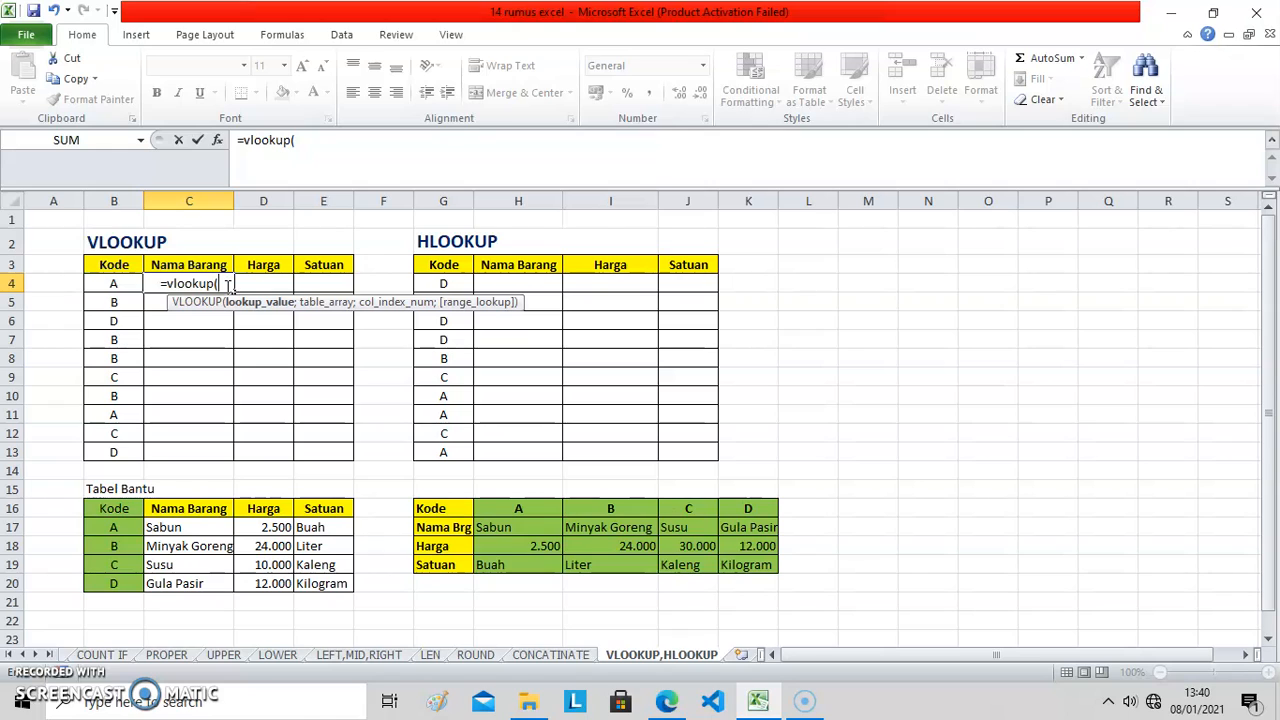
left_click(112, 284)
type(";")
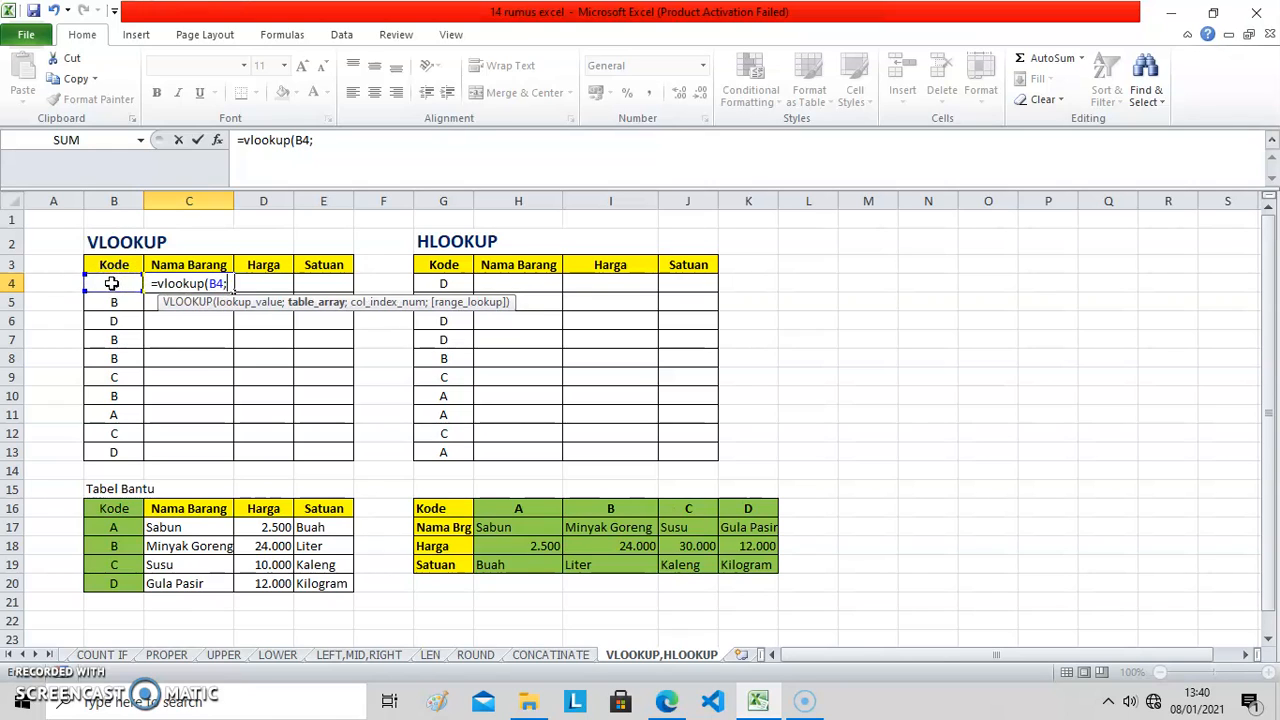
left_click_drag(107, 531, 316, 581)
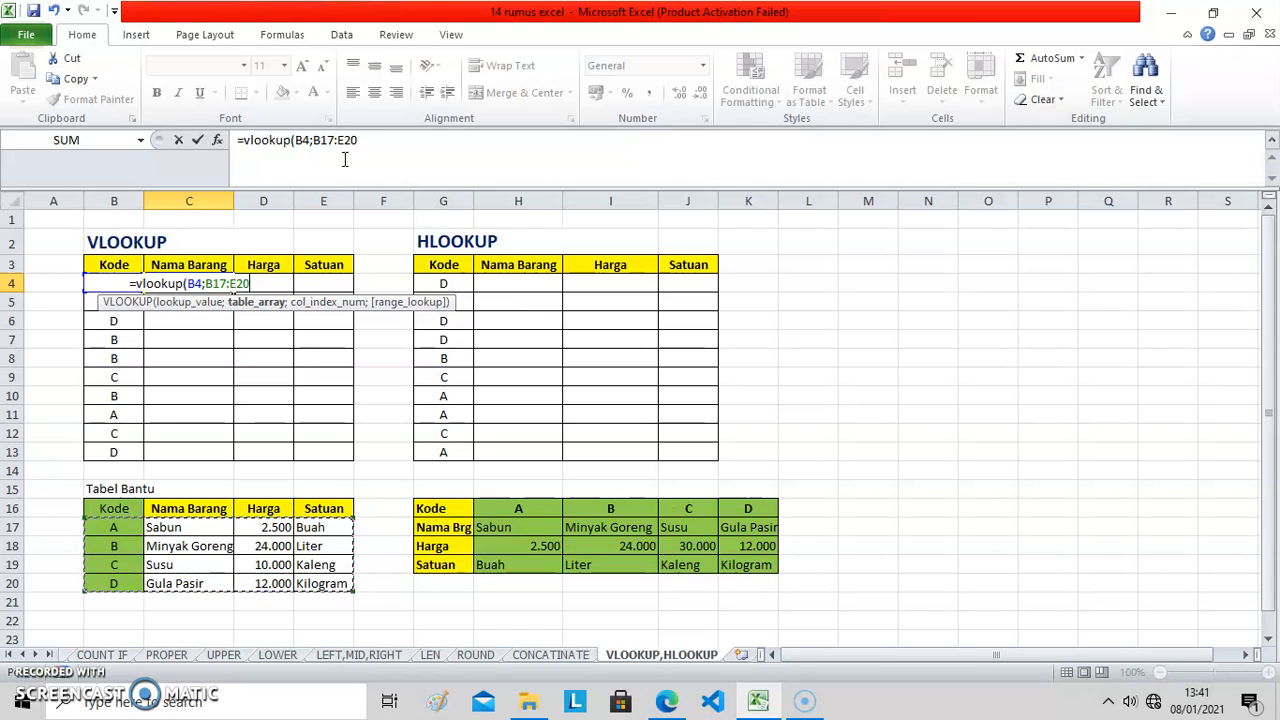
Step: Make the table range in the C4 formula absolute as $B$17:$E$20
left_click(314, 141)
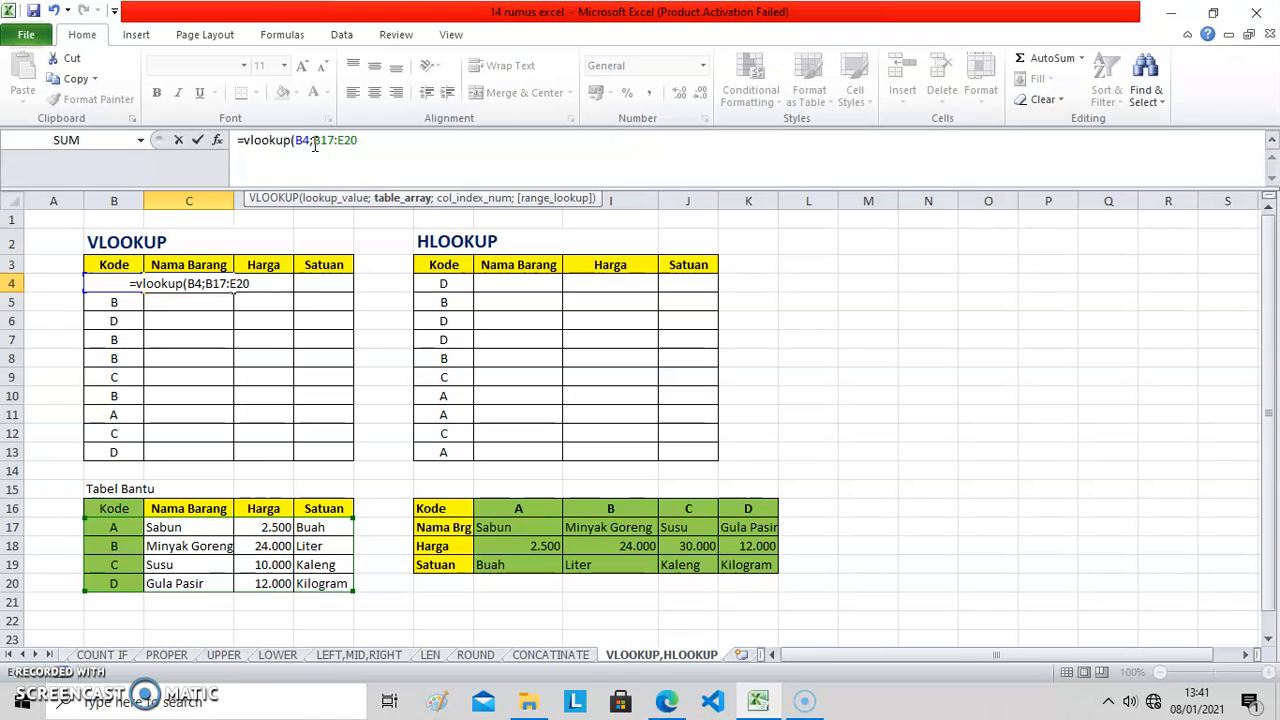
type("$")
key("Right")
type("$B")
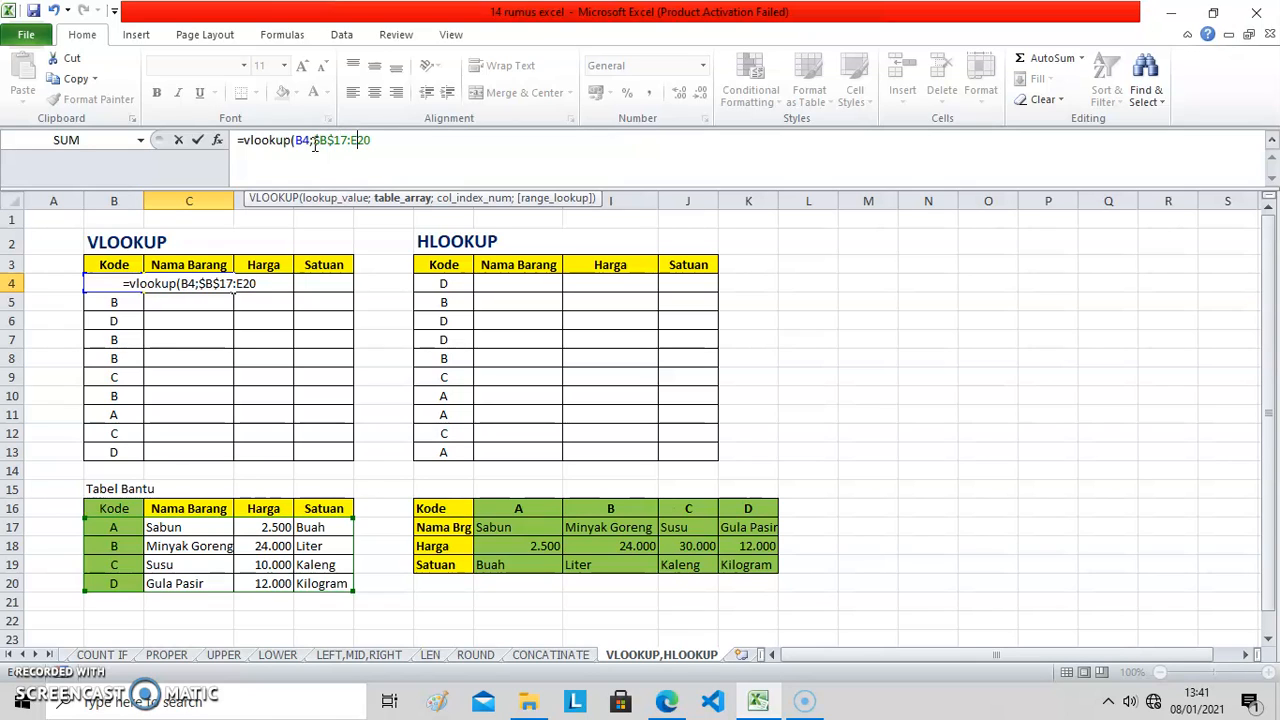
type("$17:")
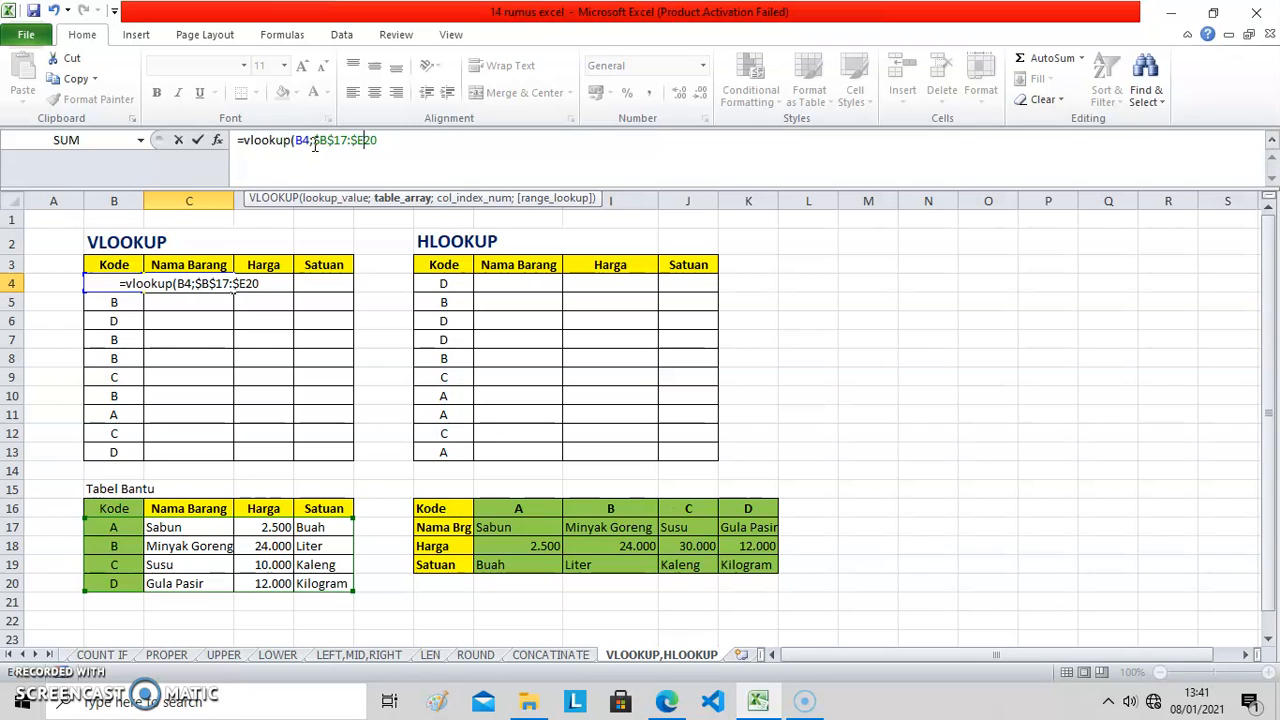
type("$")
key("Right")
Step: Complete the C4 VLOOKUP with column index 2 and FALSE, and fill it down through C13
type(";")
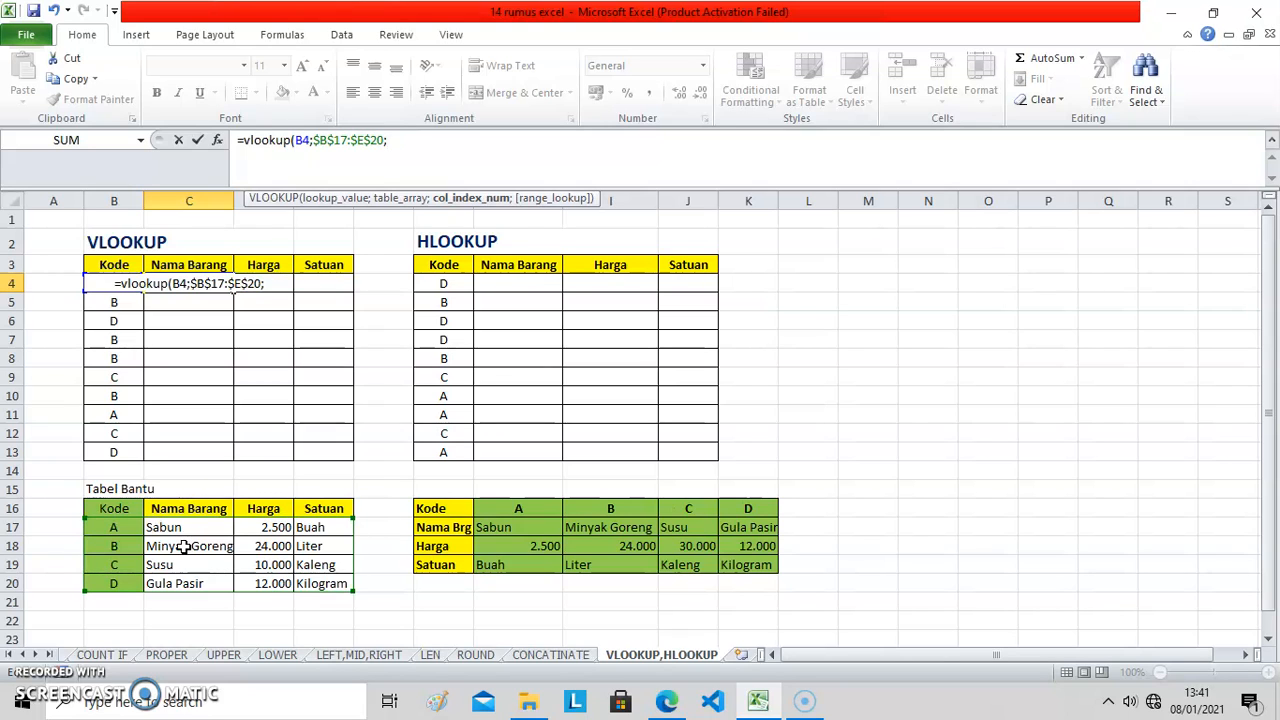
type("2")
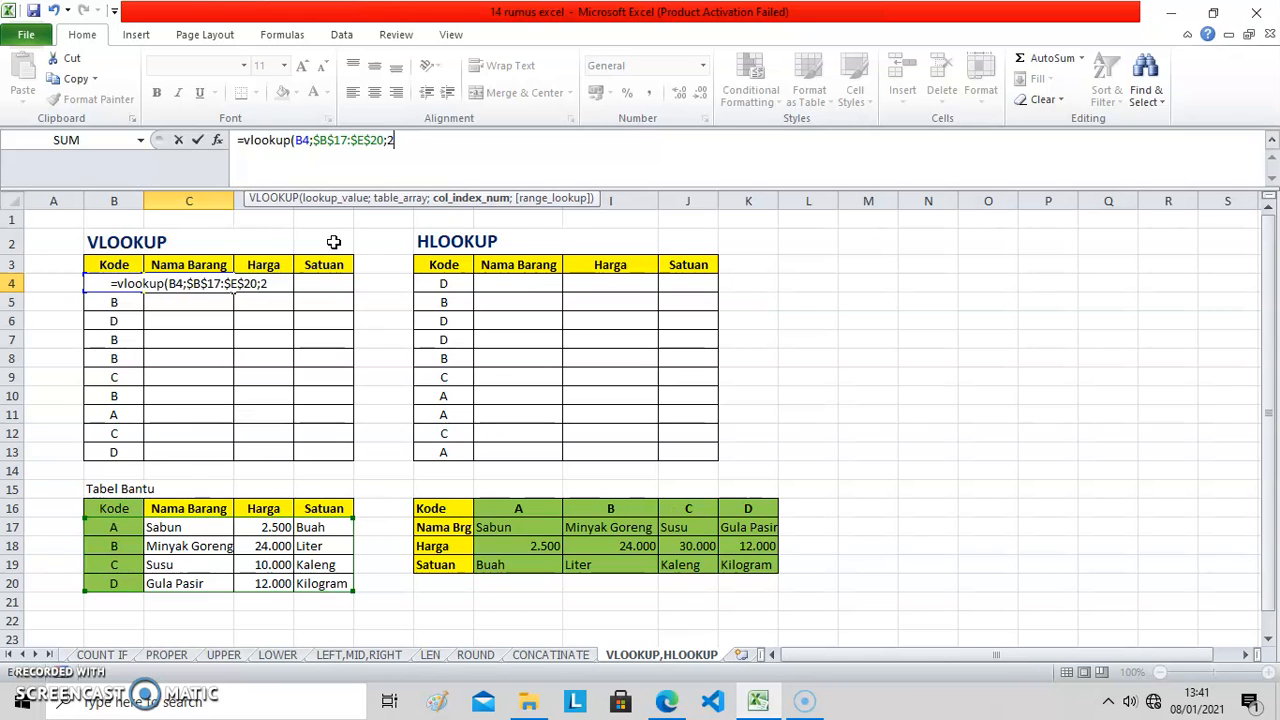
type(";")
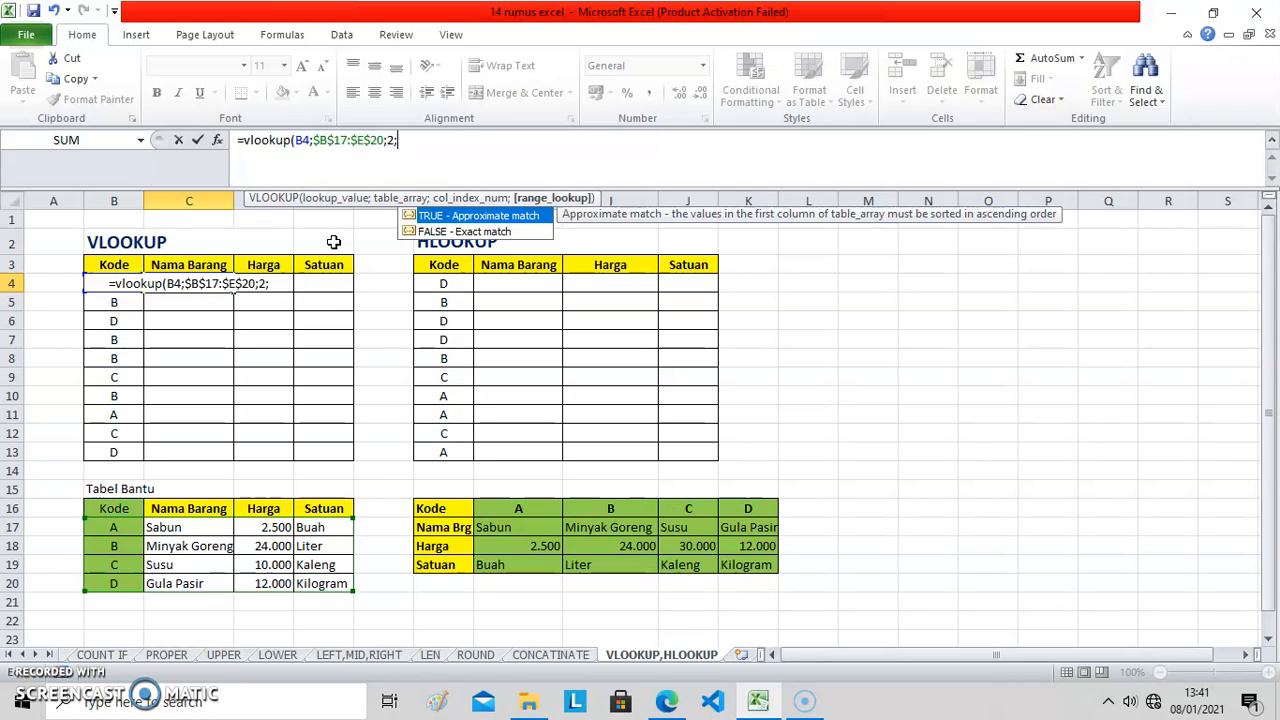
type("FALS")
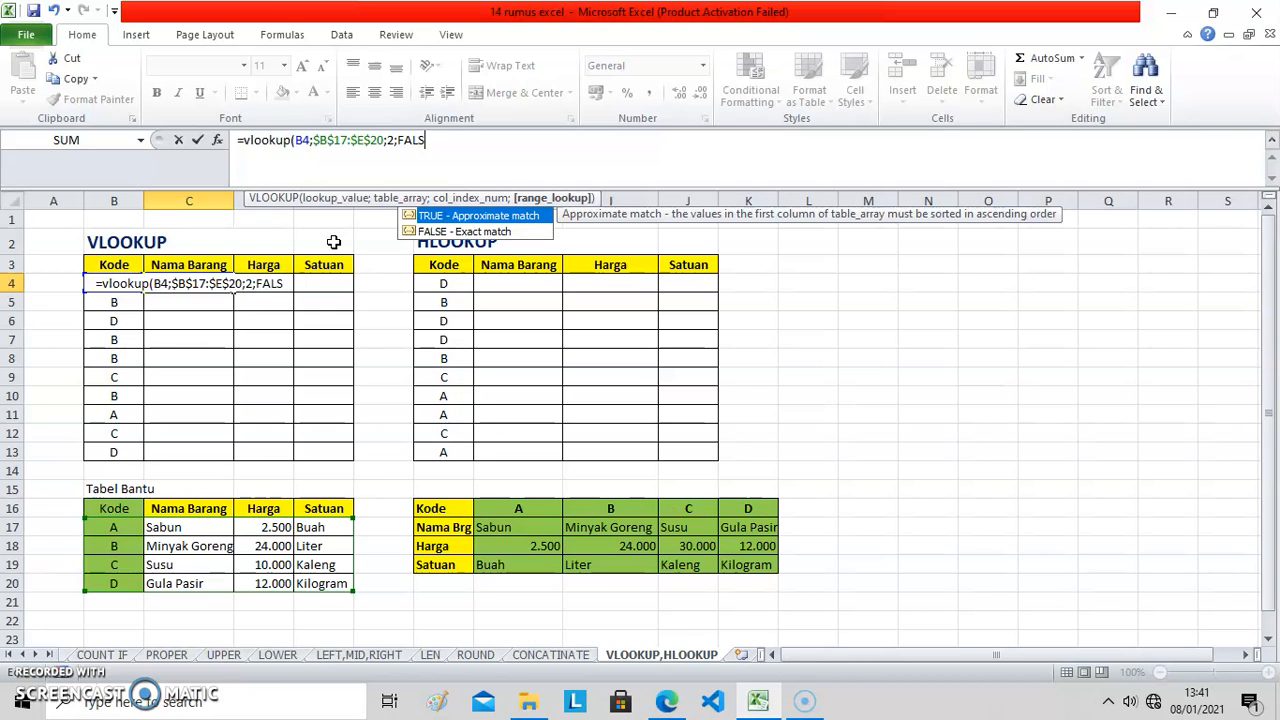
type("E)")
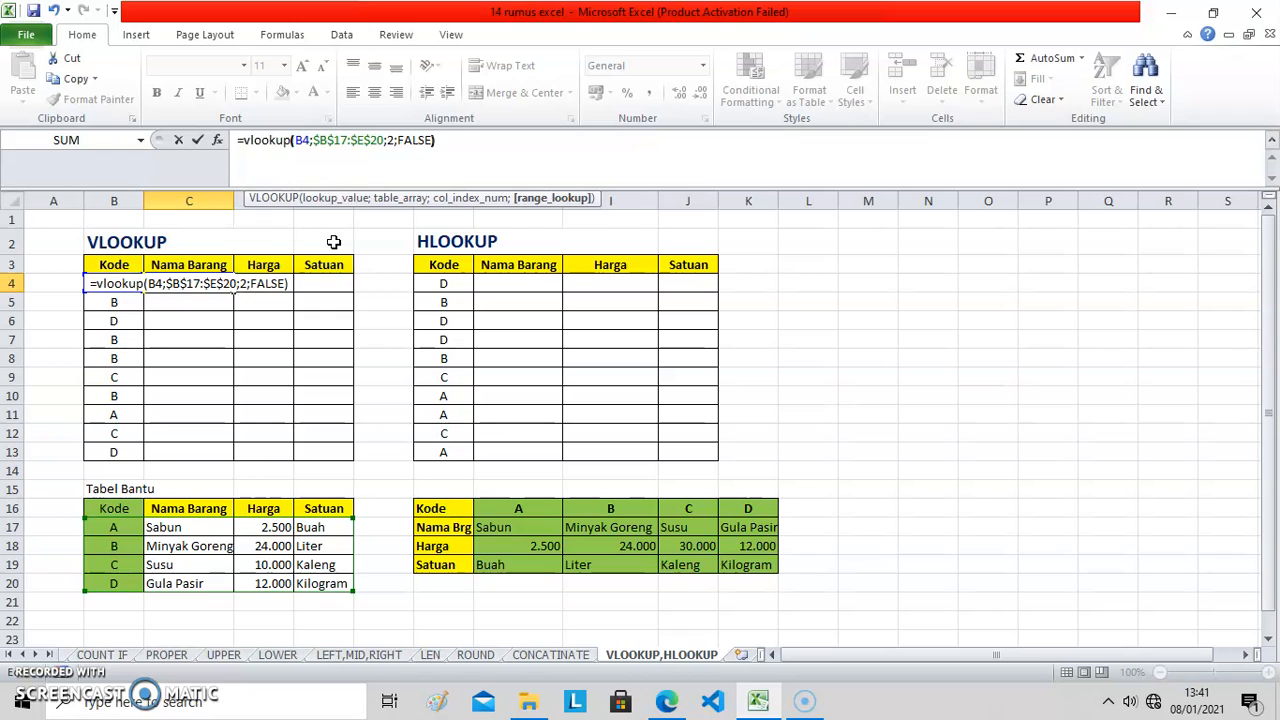
key("Return")
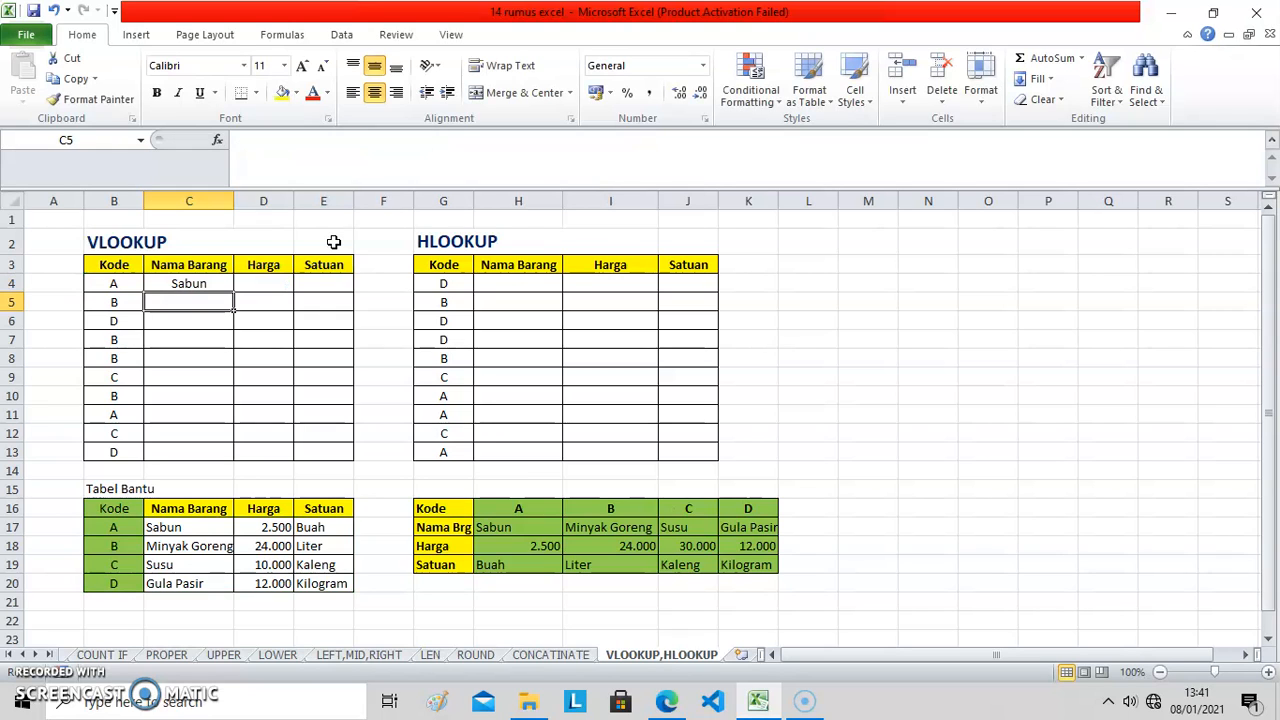
left_click(185, 284)
left_click_drag(234, 293, 236, 458)
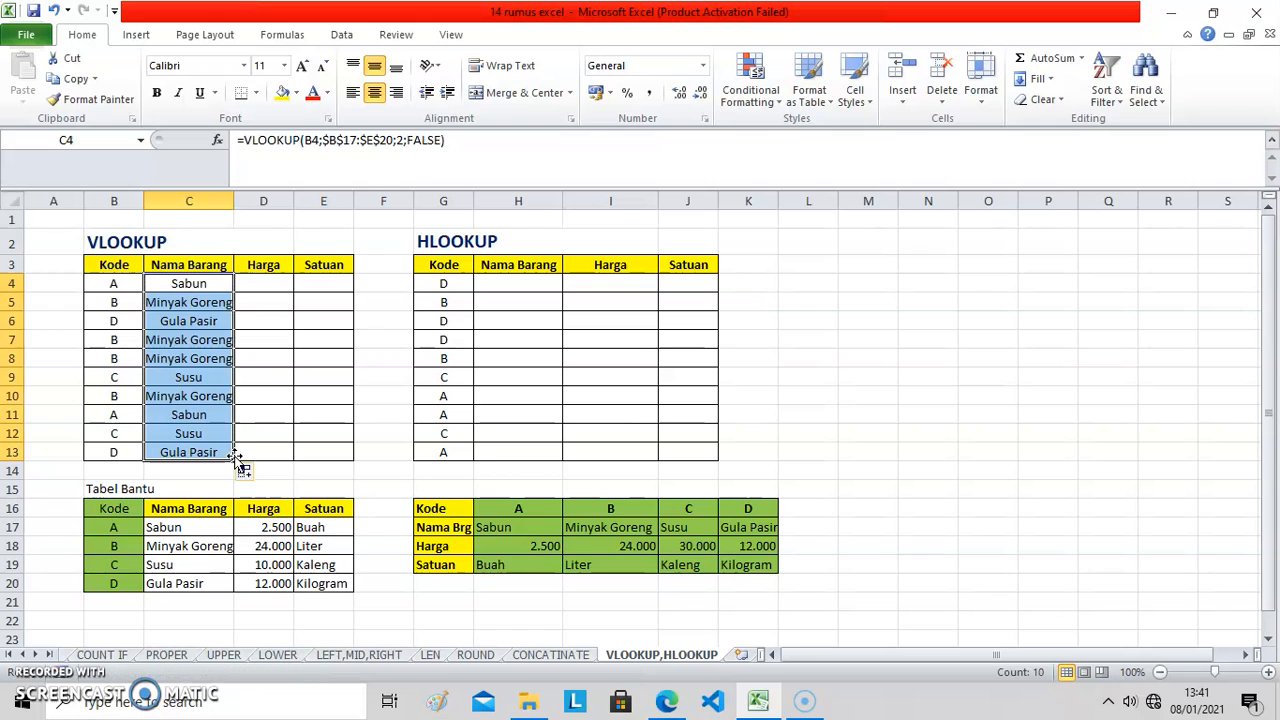
Step: Start a VLOOKUP in the first Harga cell, D4, with B4 as lookup value and B17:E20 as table array
left_click(289, 286)
type("=")
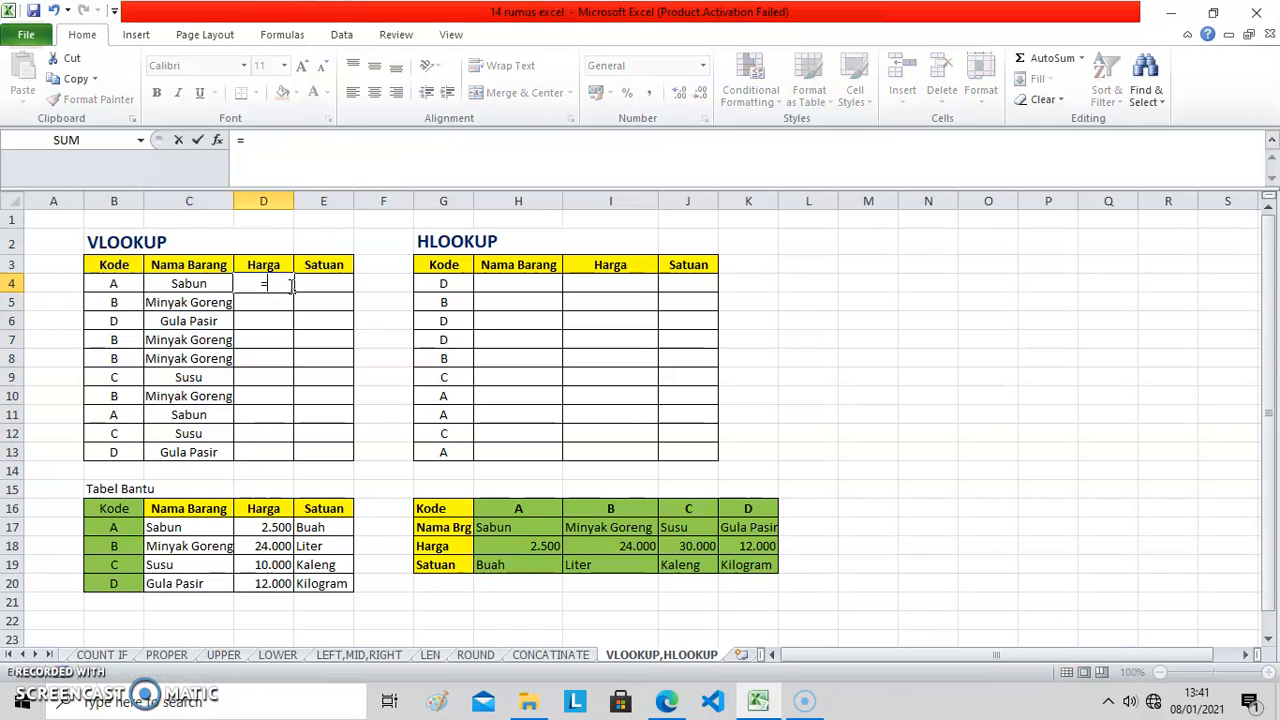
type("vloo")
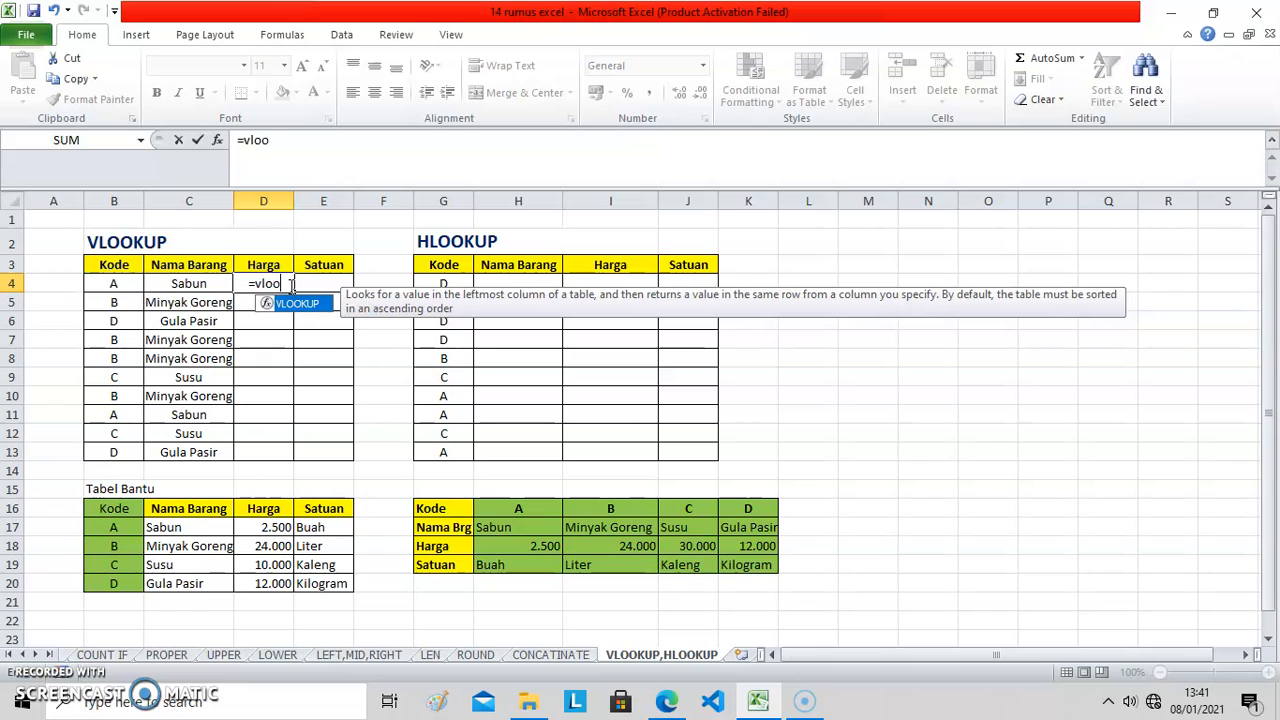
type("kup")
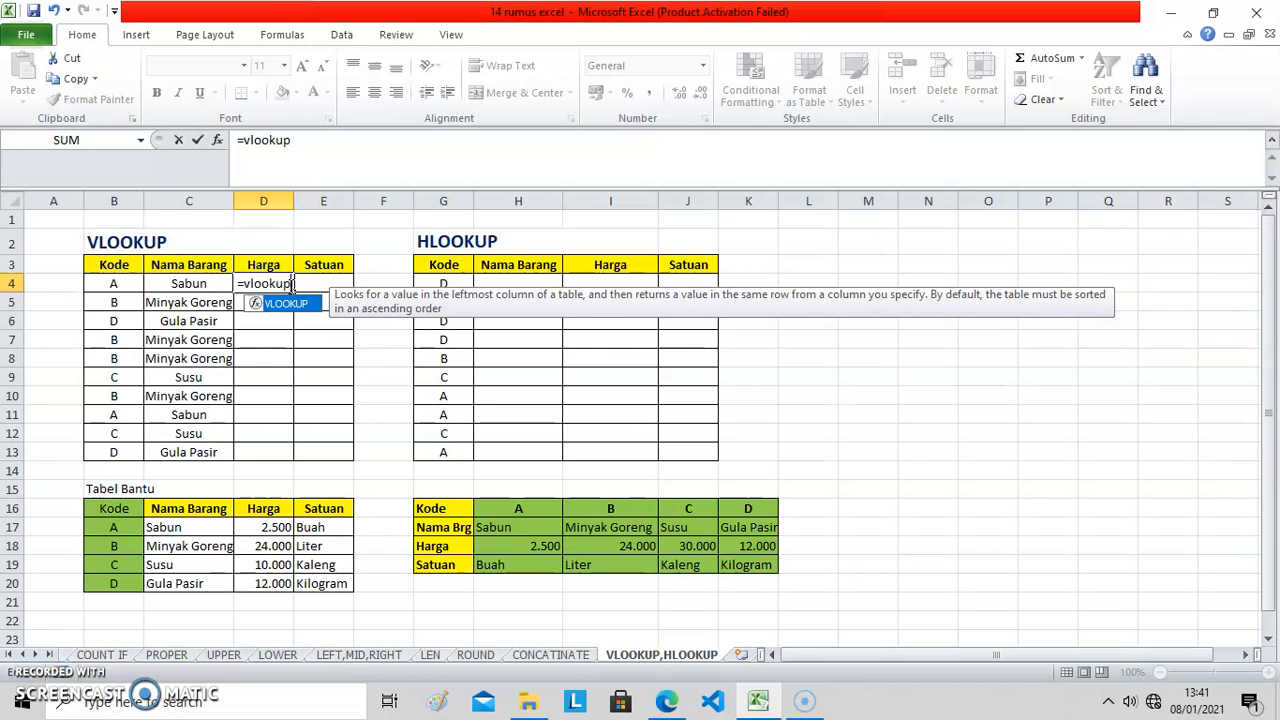
type("(")
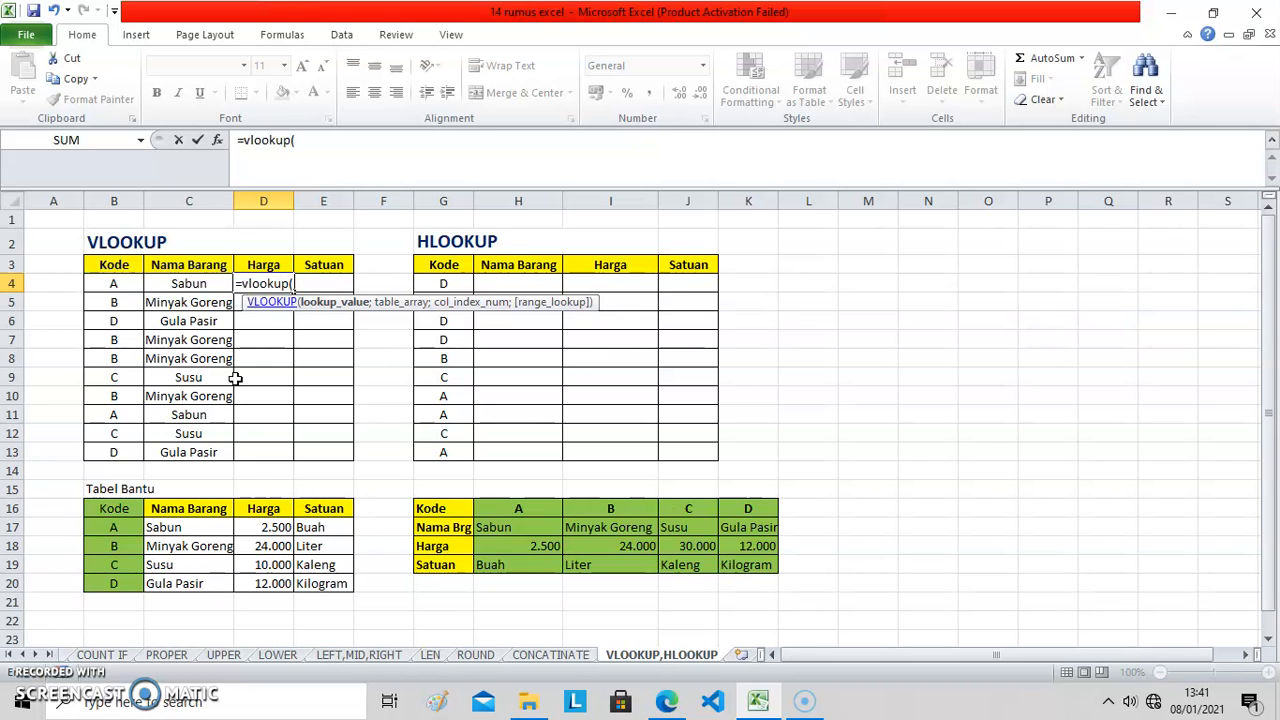
left_click(113, 284)
type(";")
left_click_drag(100, 527, 296, 571)
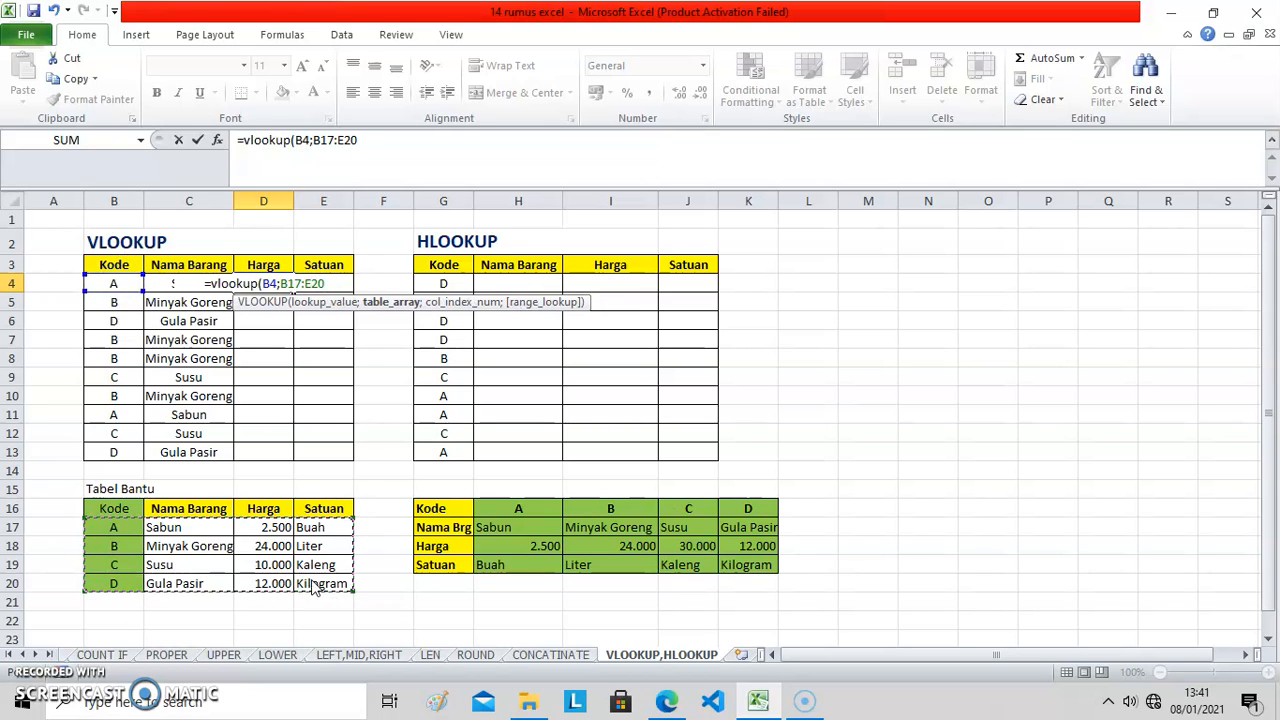
Step: Make the table range in the D4 formula absolute as $B$17:$E$20
left_click(320, 140)
type("$B$17:")
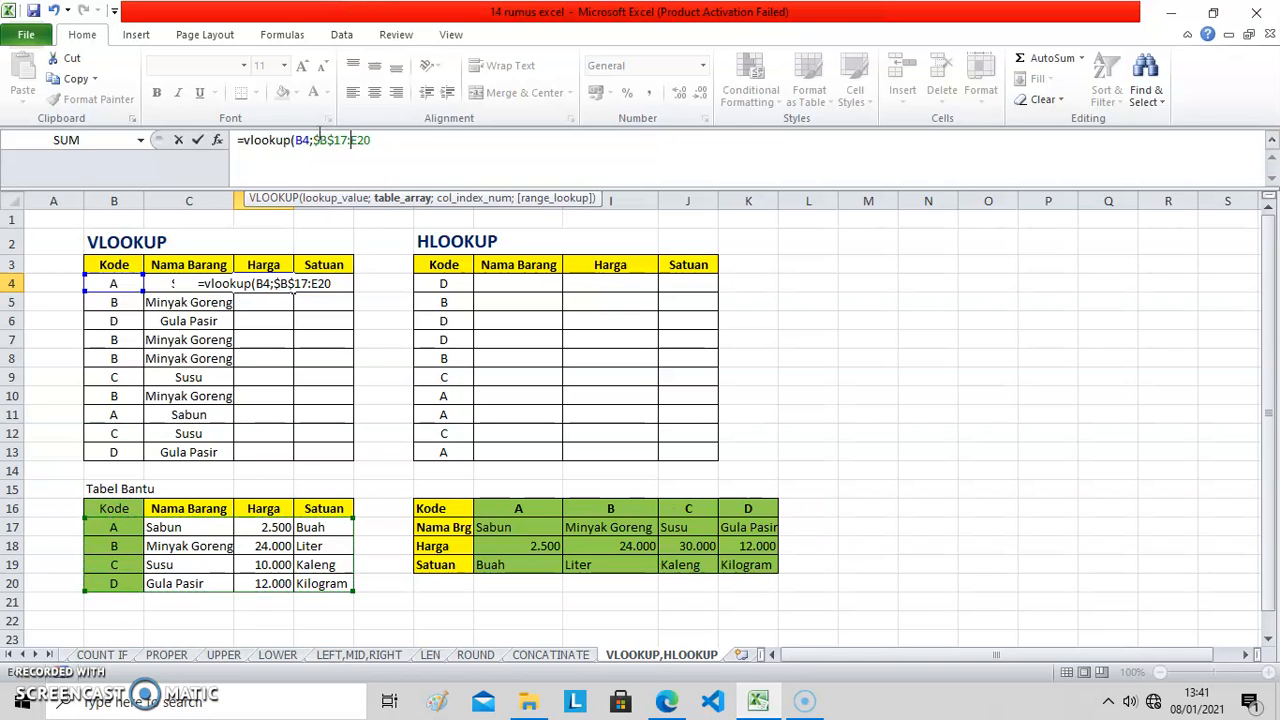
type("$")
key("Right")
key("Right")
type("$20")
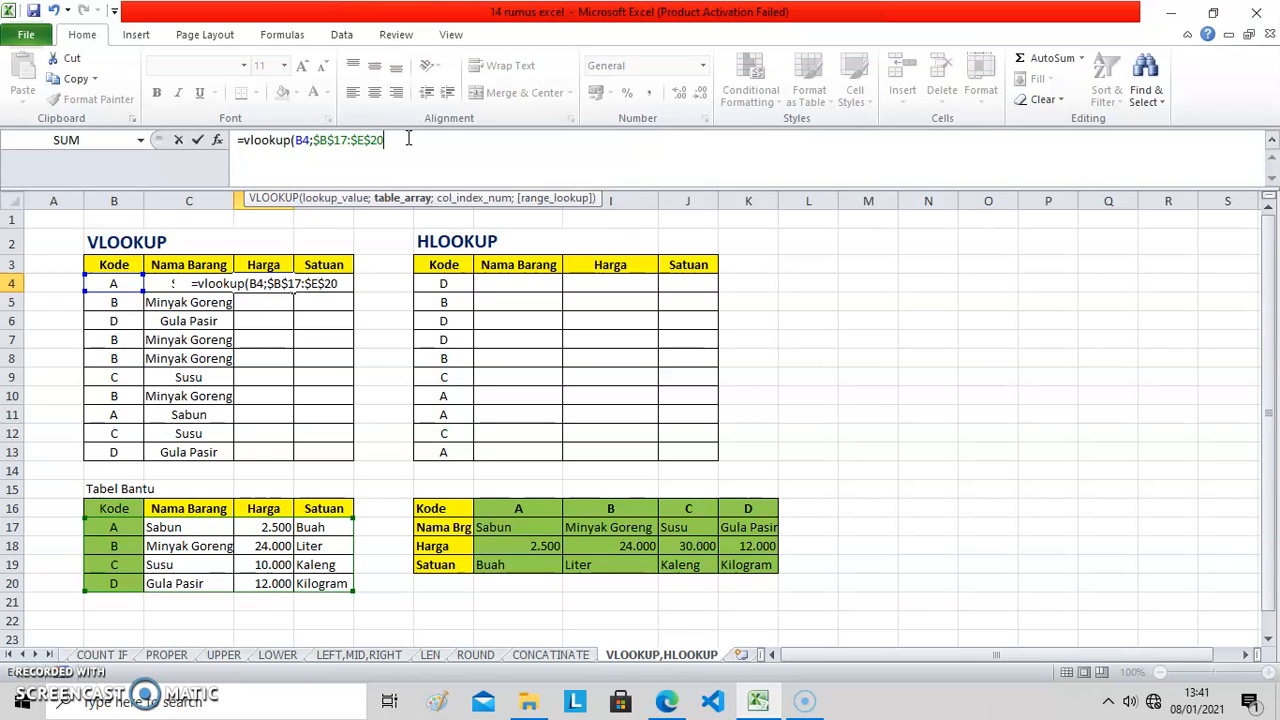
Step: Complete the D4 VLOOKUP with column index 3 and FALSE, and fill it down through D13
type(";")
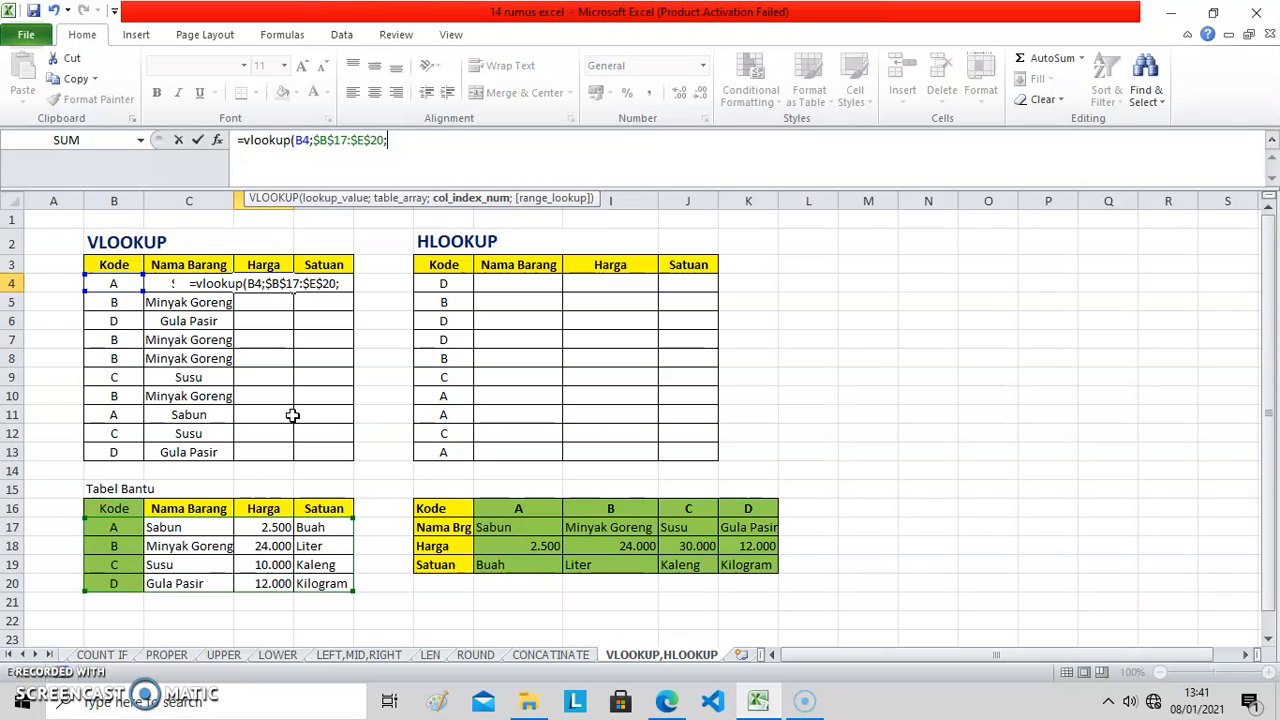
type("3")
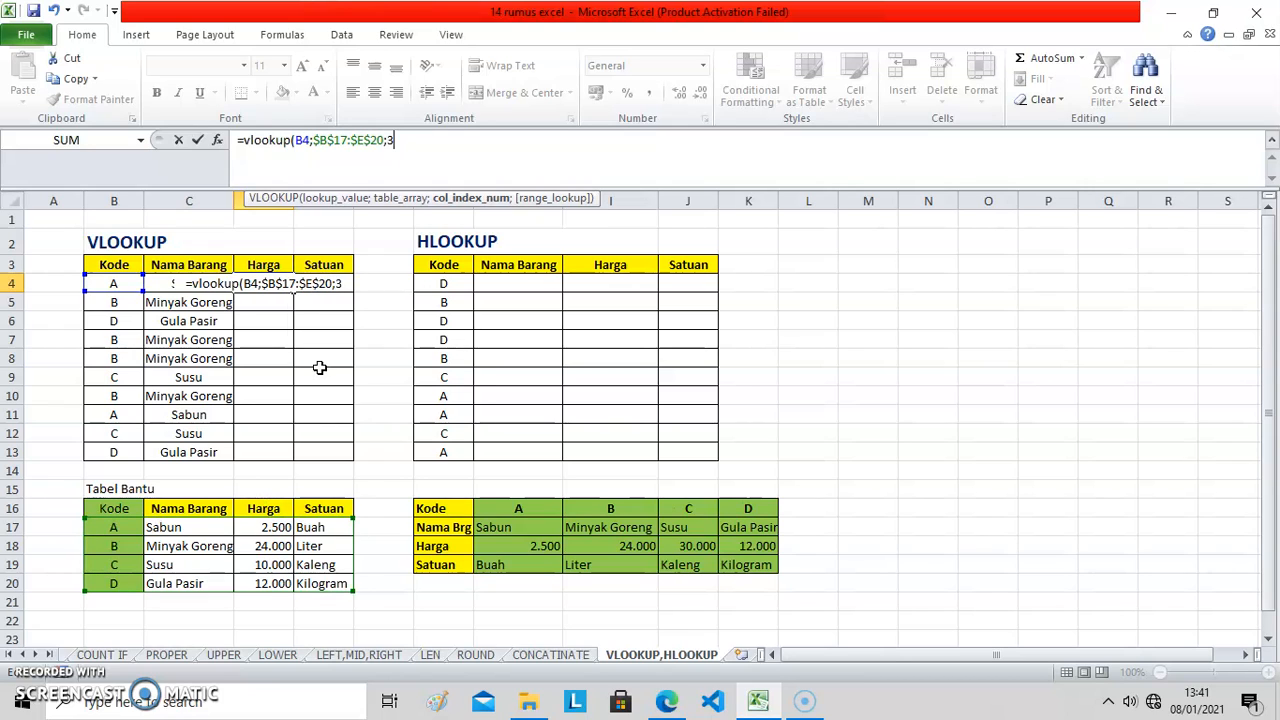
type(";FALSE")
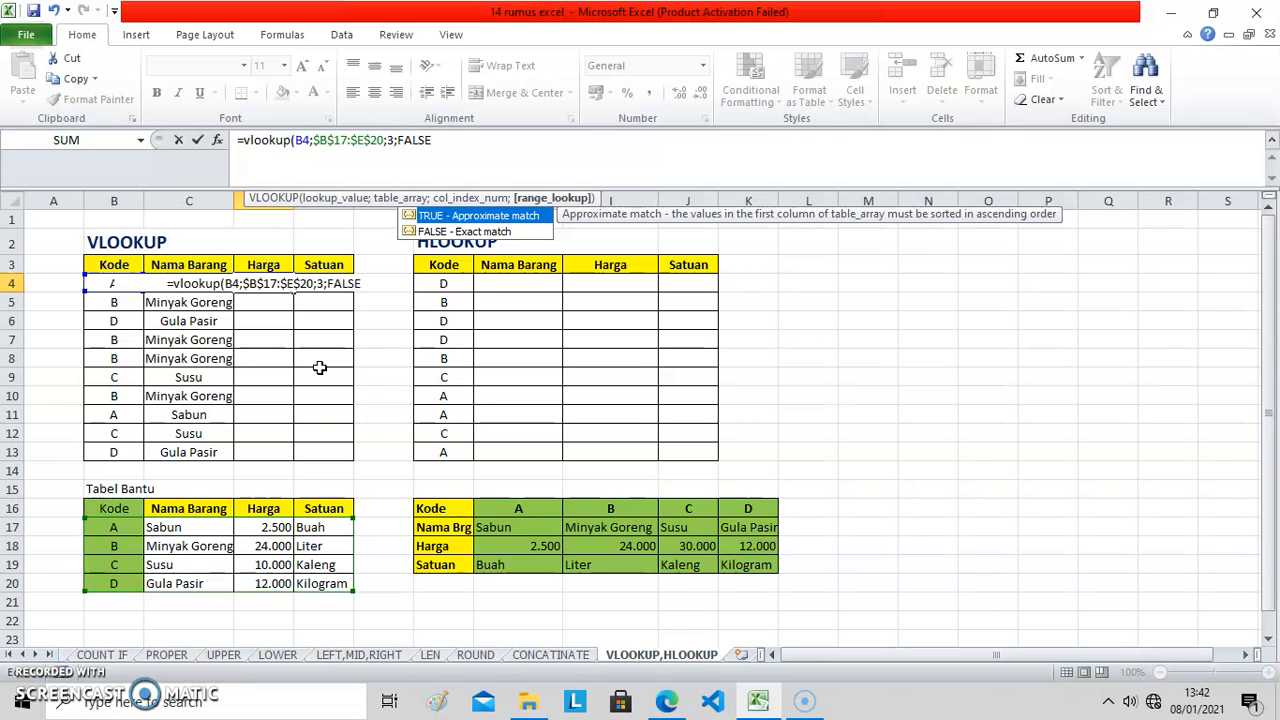
type(")")
key("Return")
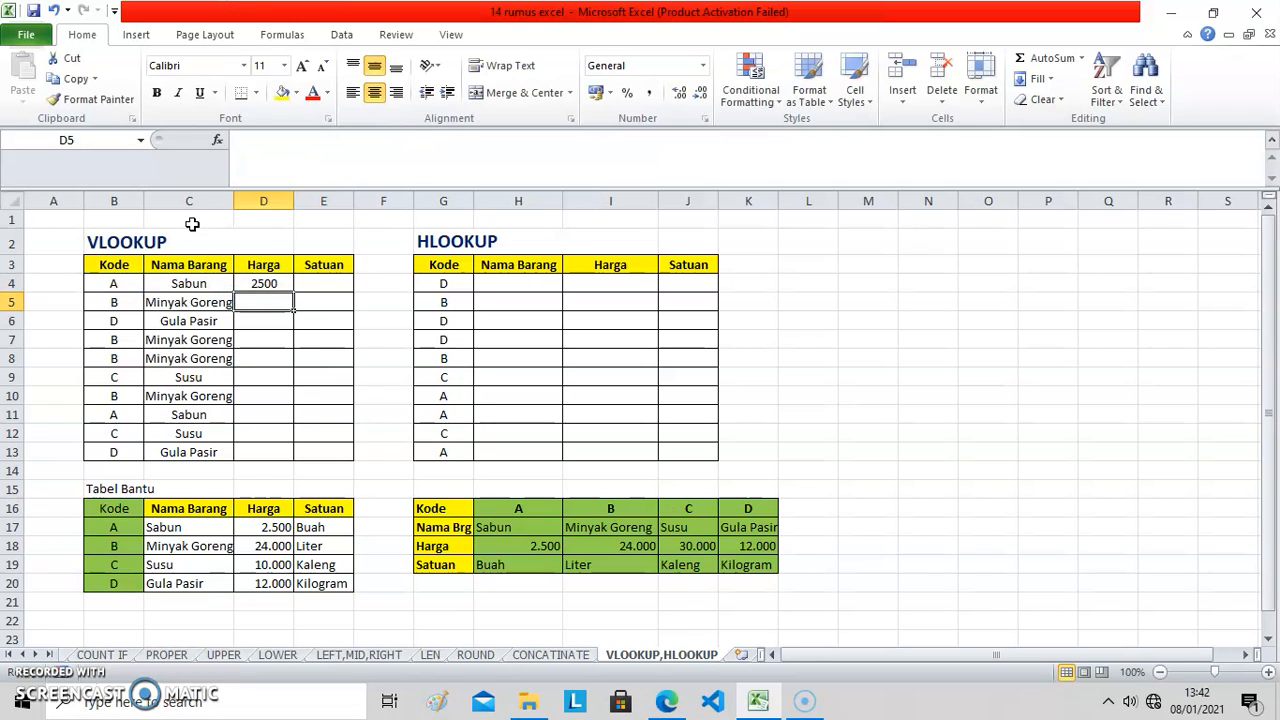
left_click(263, 286)
left_click_drag(295, 289, 272, 457)
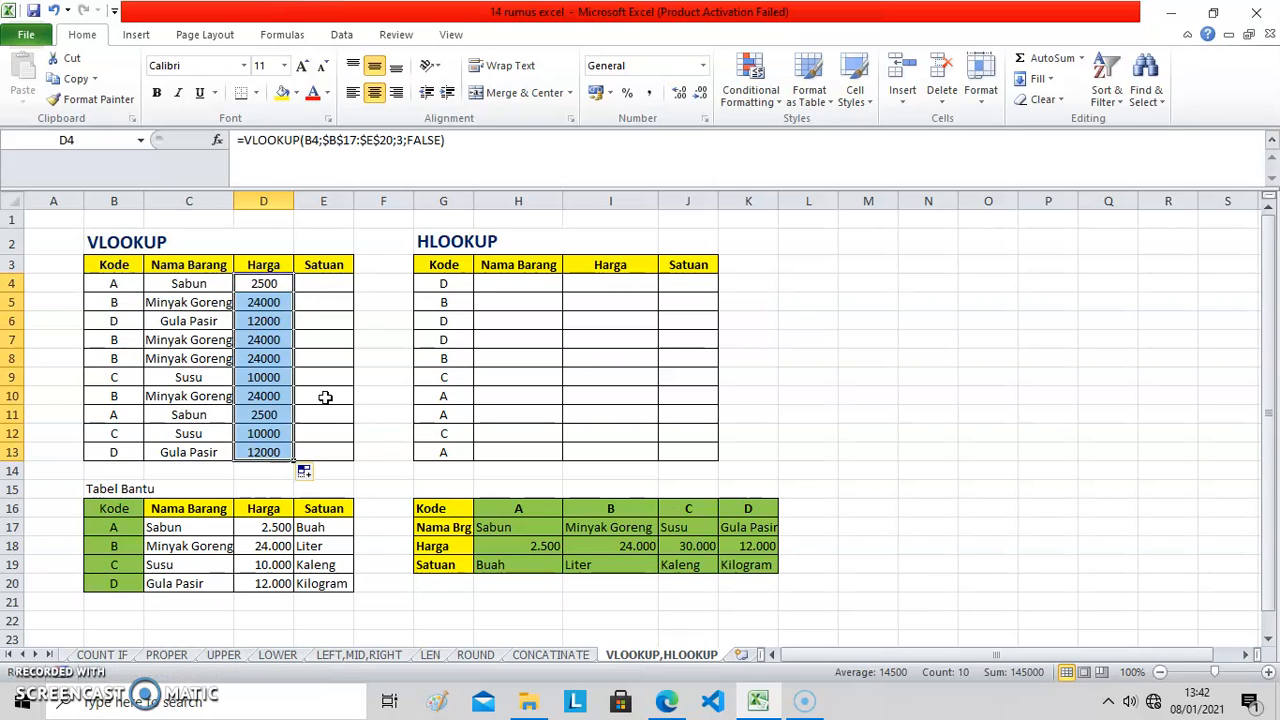
Step: Select the first Nama Barang cell, H4, in the HLOOKUP table
left_click(334, 281)
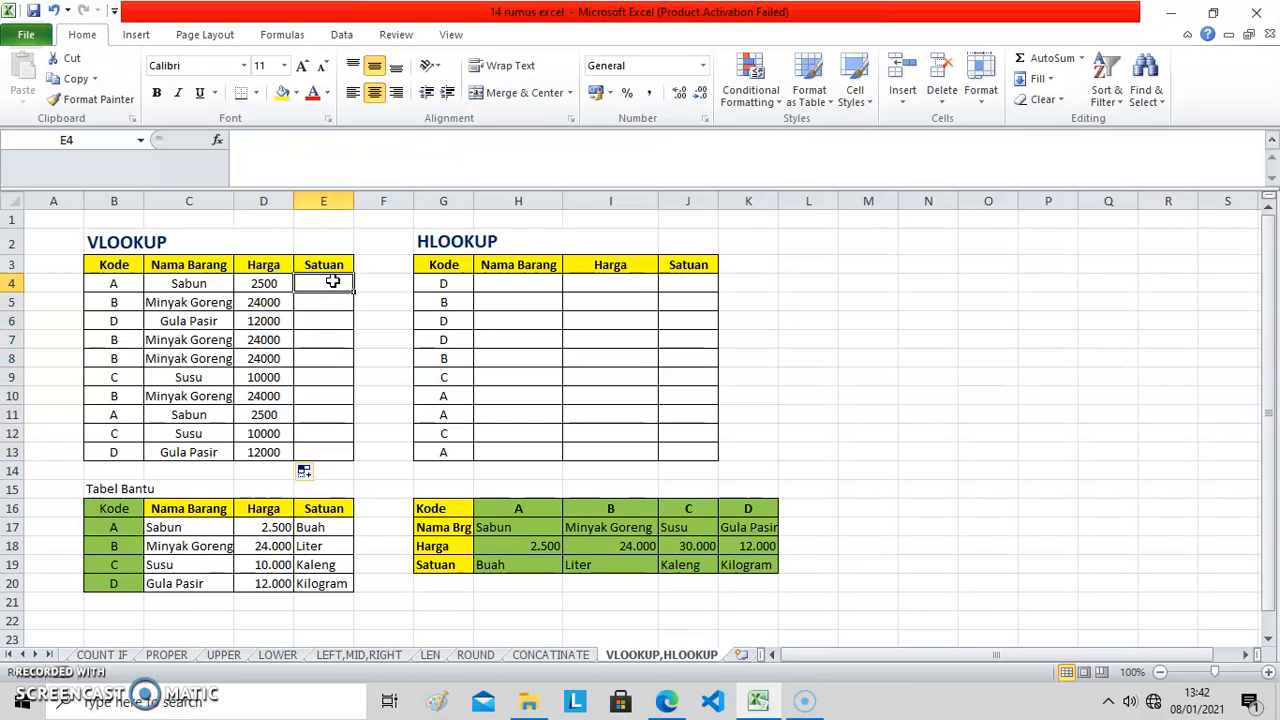
left_click(505, 283)
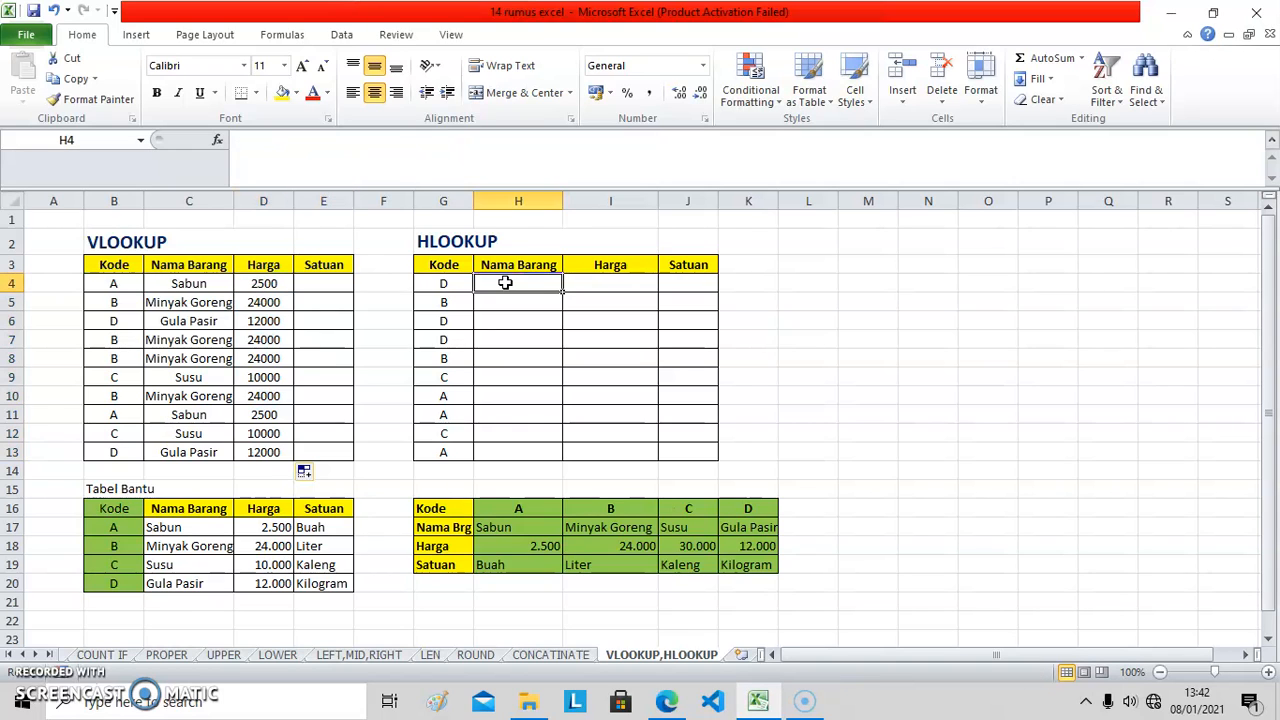
type("HLO")
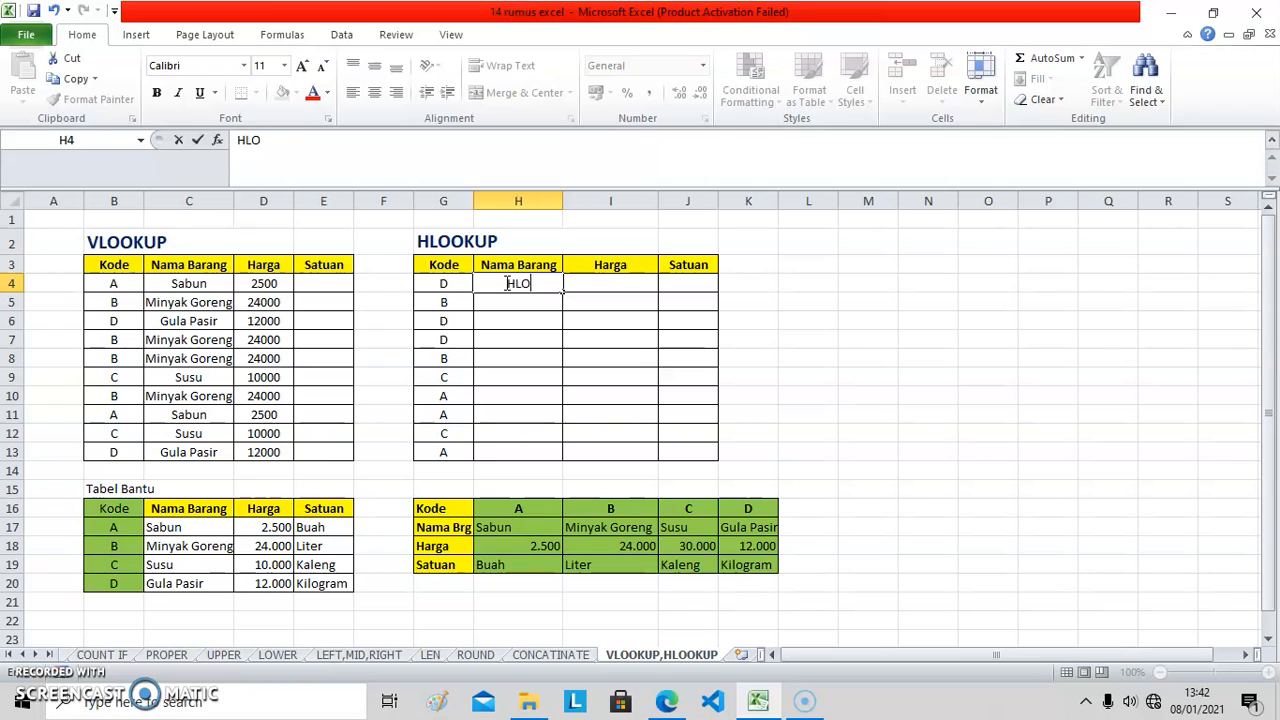
type("OKUP")
key("BackSpace")
key("BackSpace")
key("BackSpace")
key("BackSpace")
key("BackSpace")
key("BackSpace")
key("BackSpace")
Step: Start an HLOOKUP in H4 with G4 as lookup value and H16:K19 as table array
type("=")
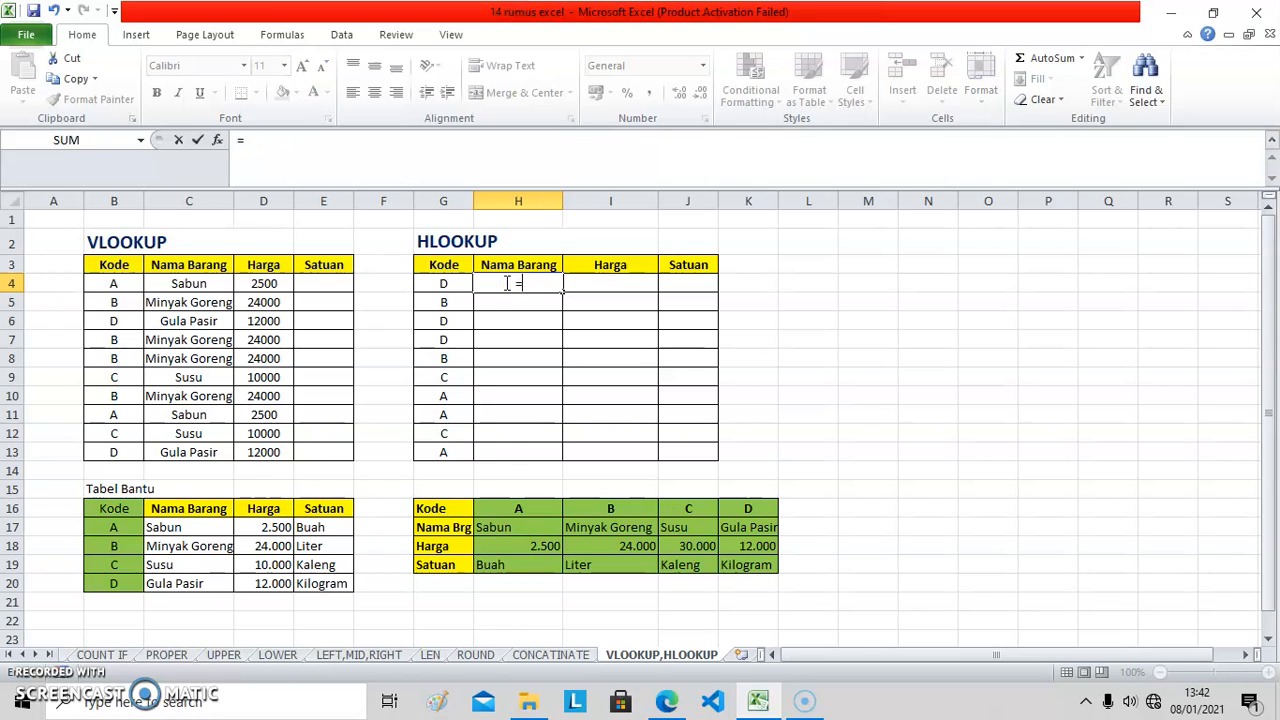
type("HLO")
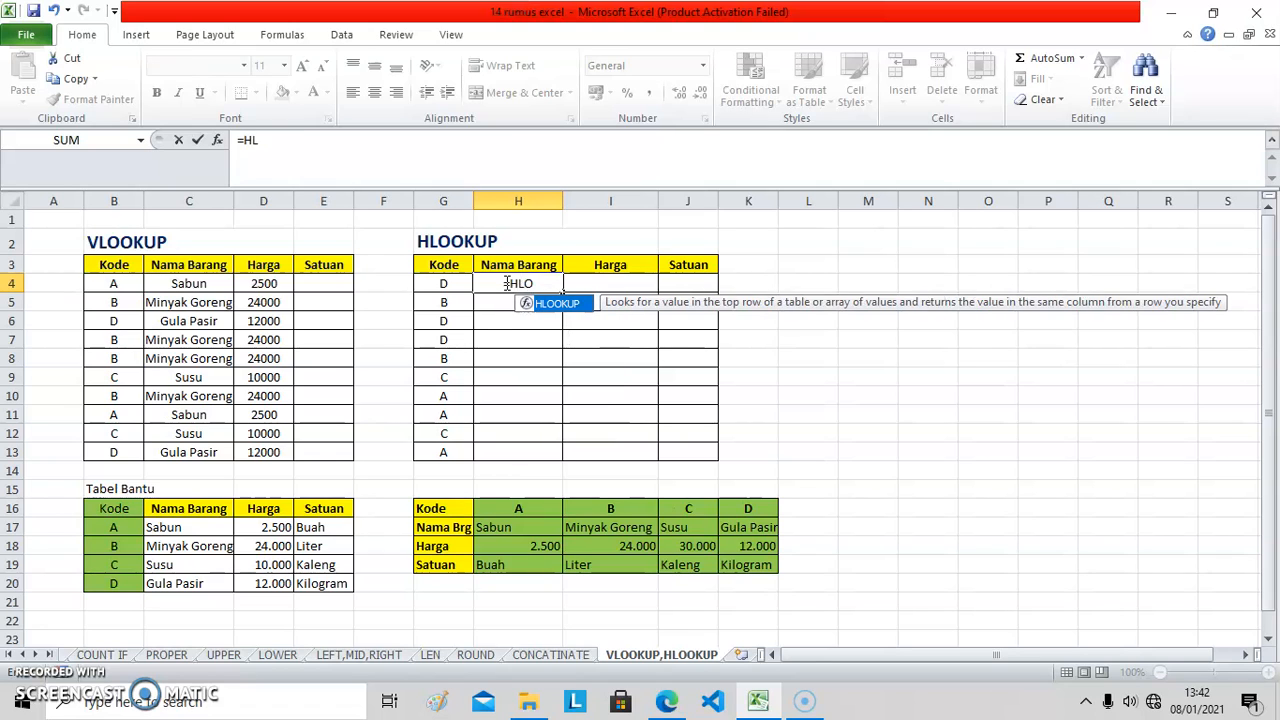
type("OKUP")
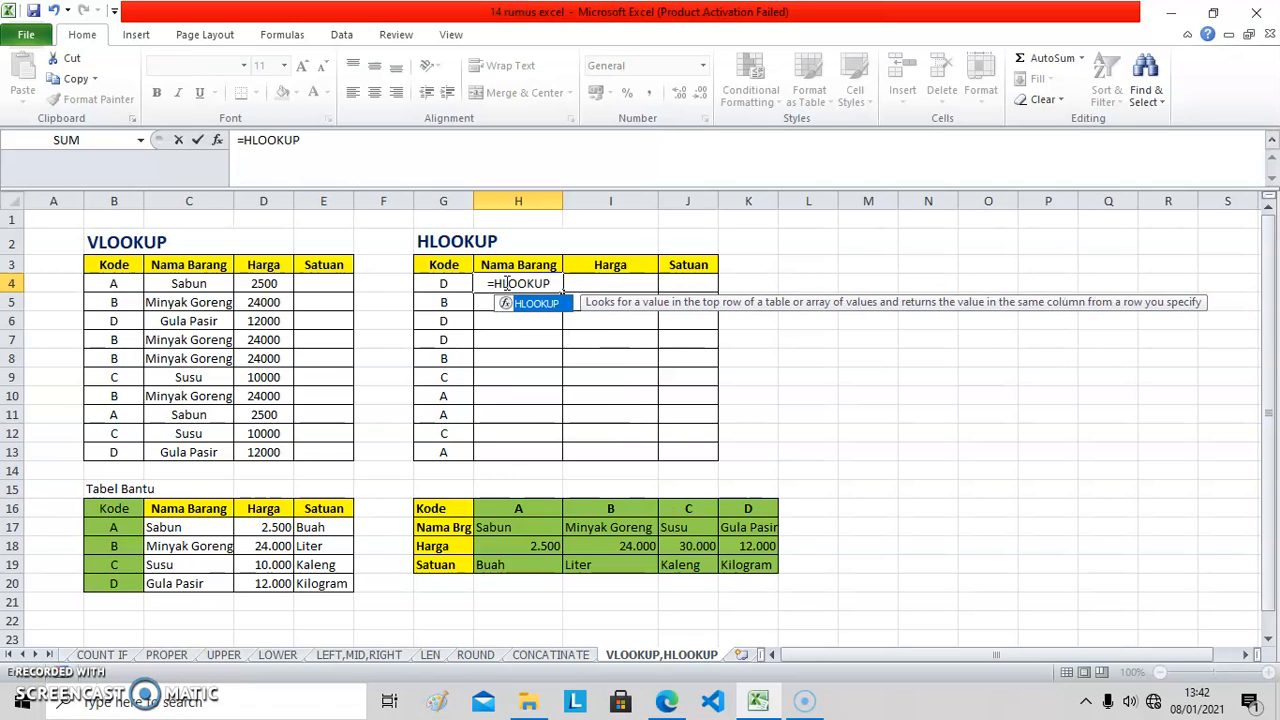
type("(")
left_click(452, 283)
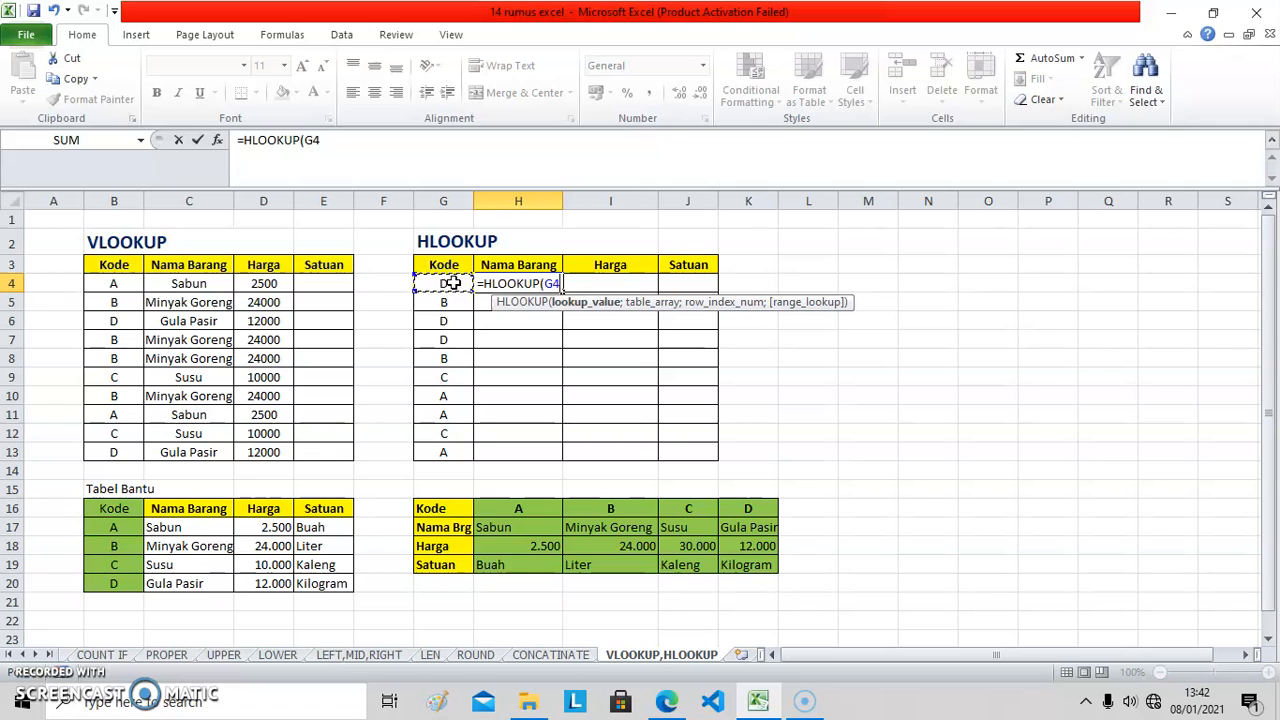
type(";")
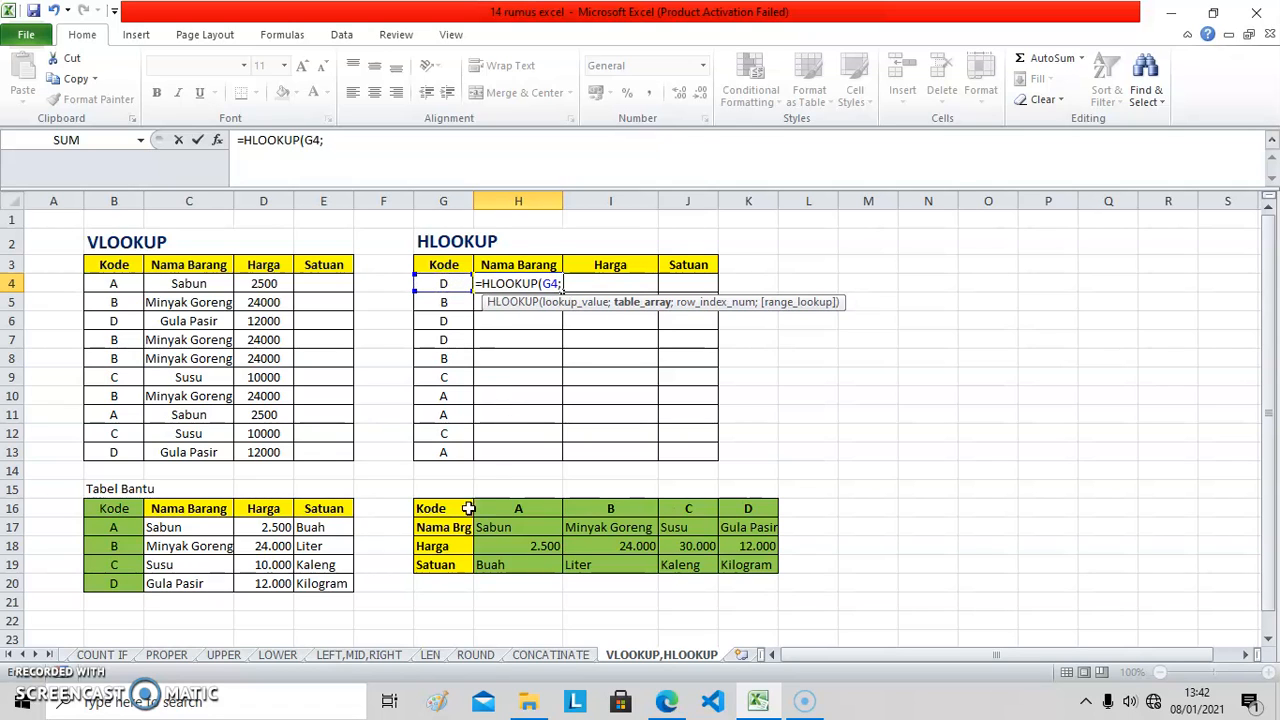
left_click_drag(505, 510, 744, 569)
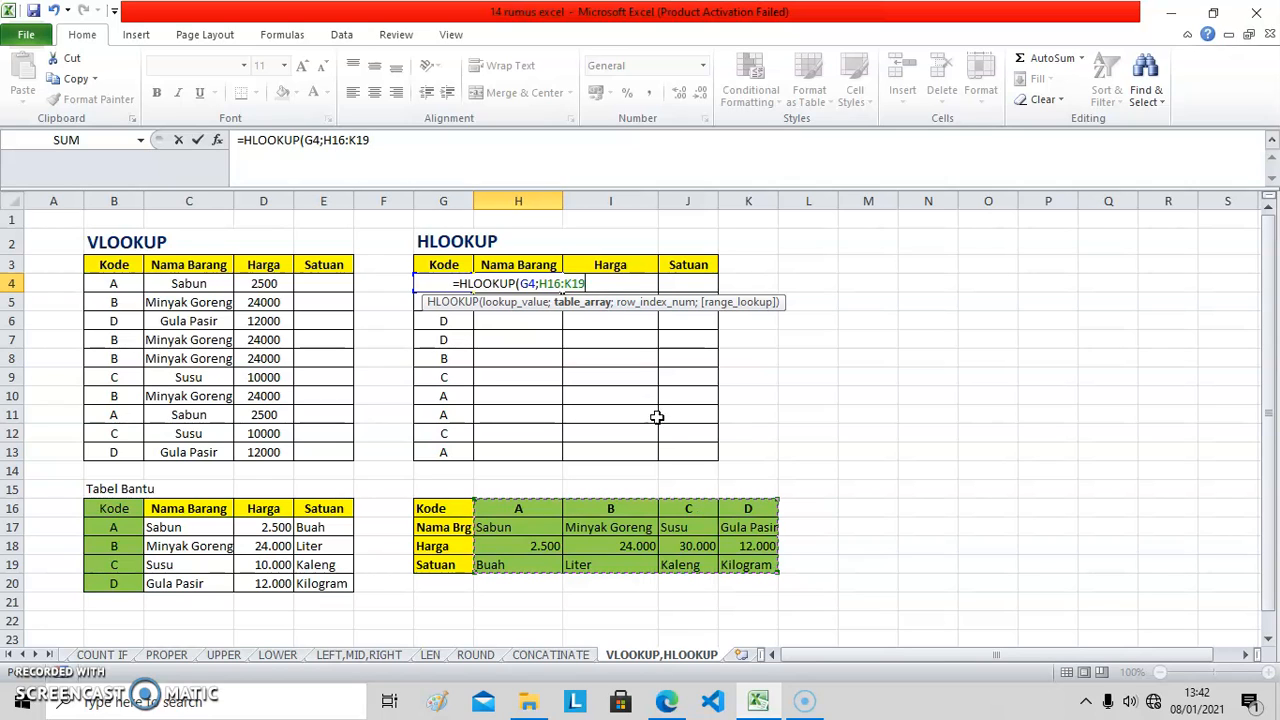
Step: Make the table range in the H4 formula absolute as $H$16:$K$19
left_click(325, 140)
type("$H")
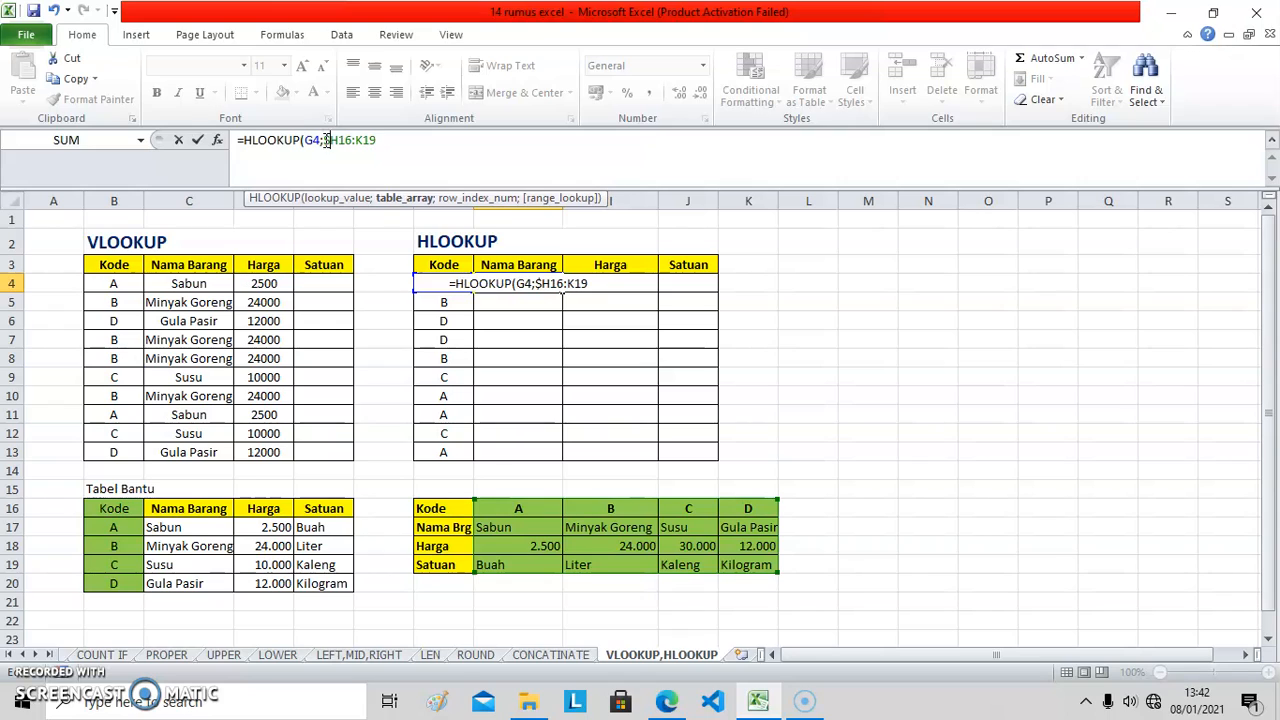
type("$")
key("Right")
key("Right")
key("Right")
type("$K$19")
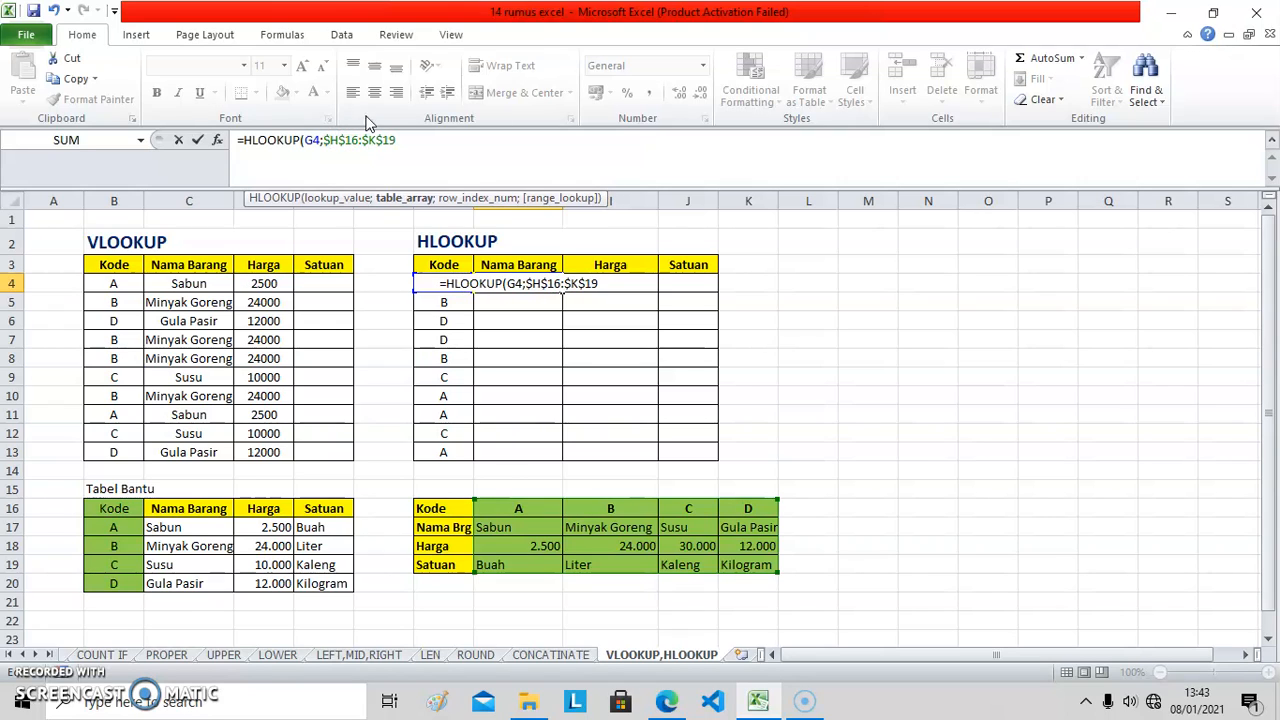
Step: Complete the H4 HLOOKUP with row index 2 and FALSE, and fill it down through H13
type(";")
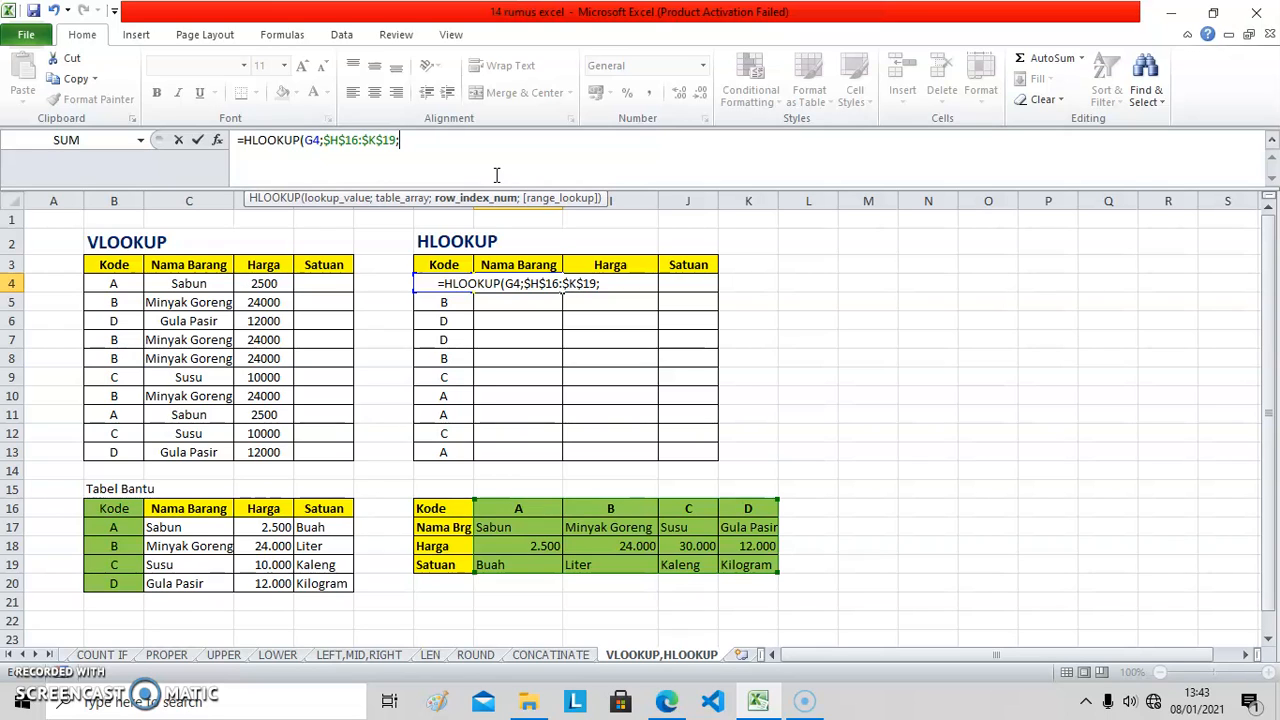
type("2")
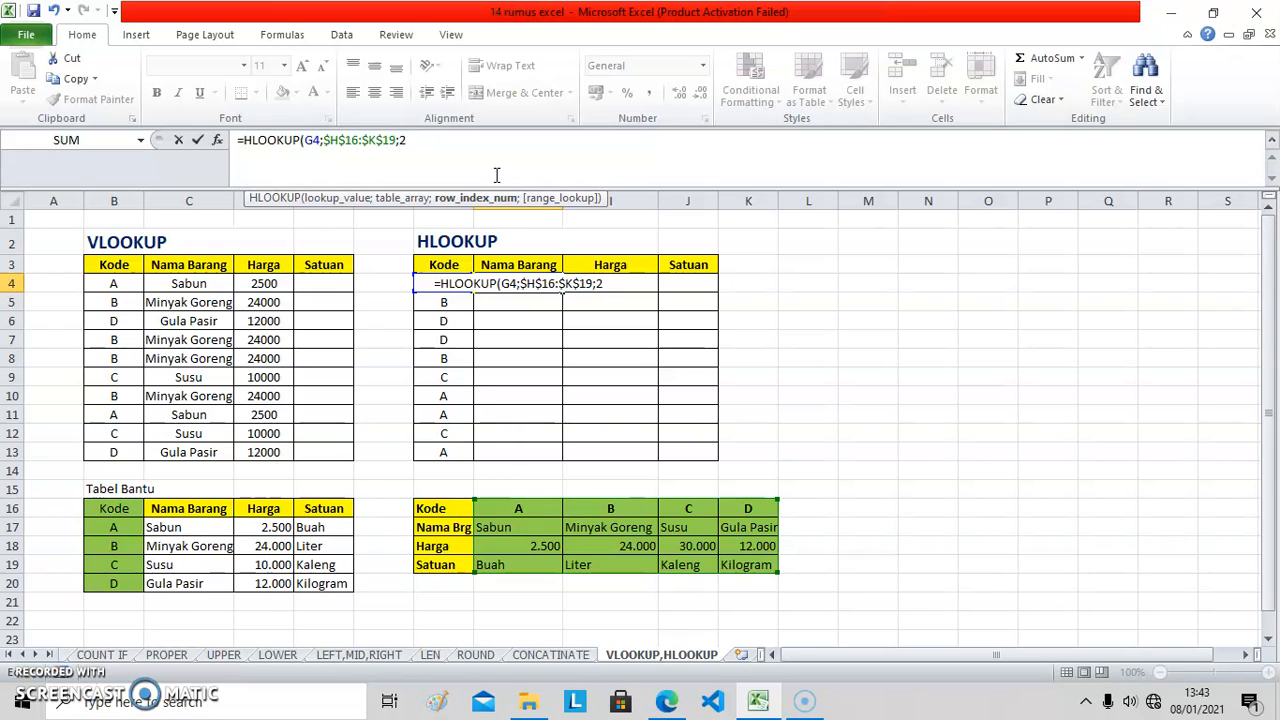
type(";FAL")
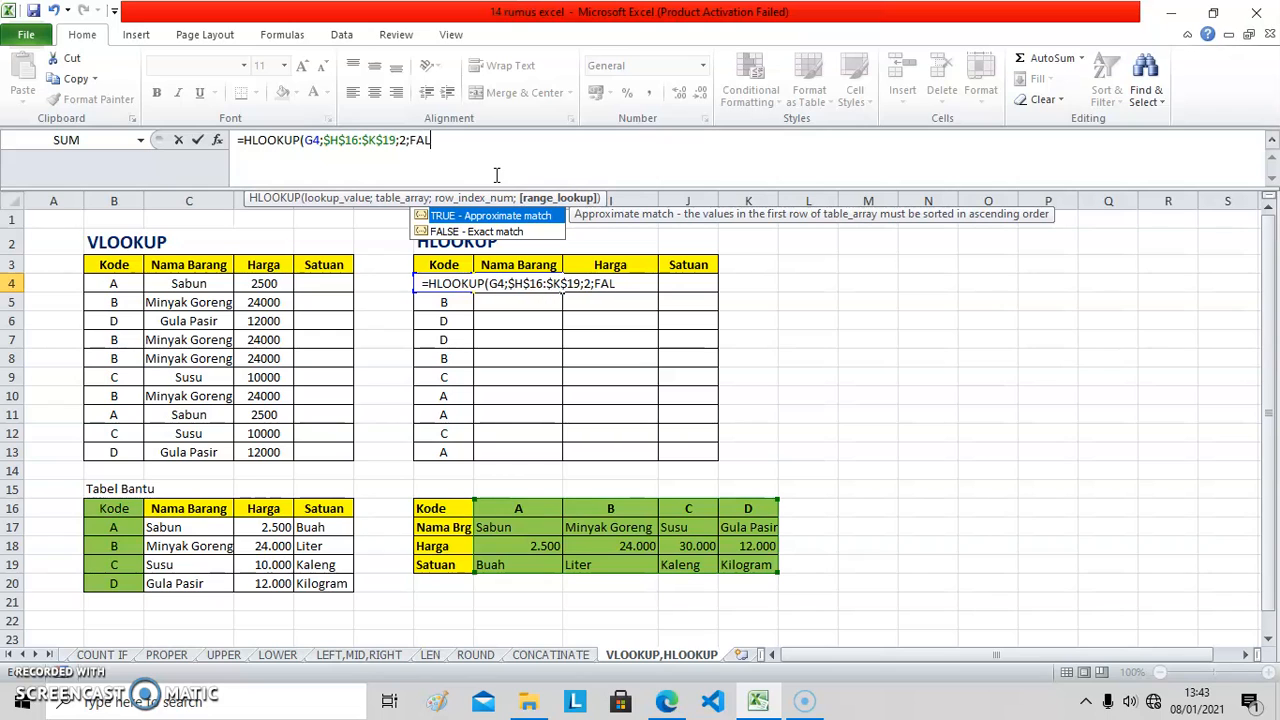
type("SE)")
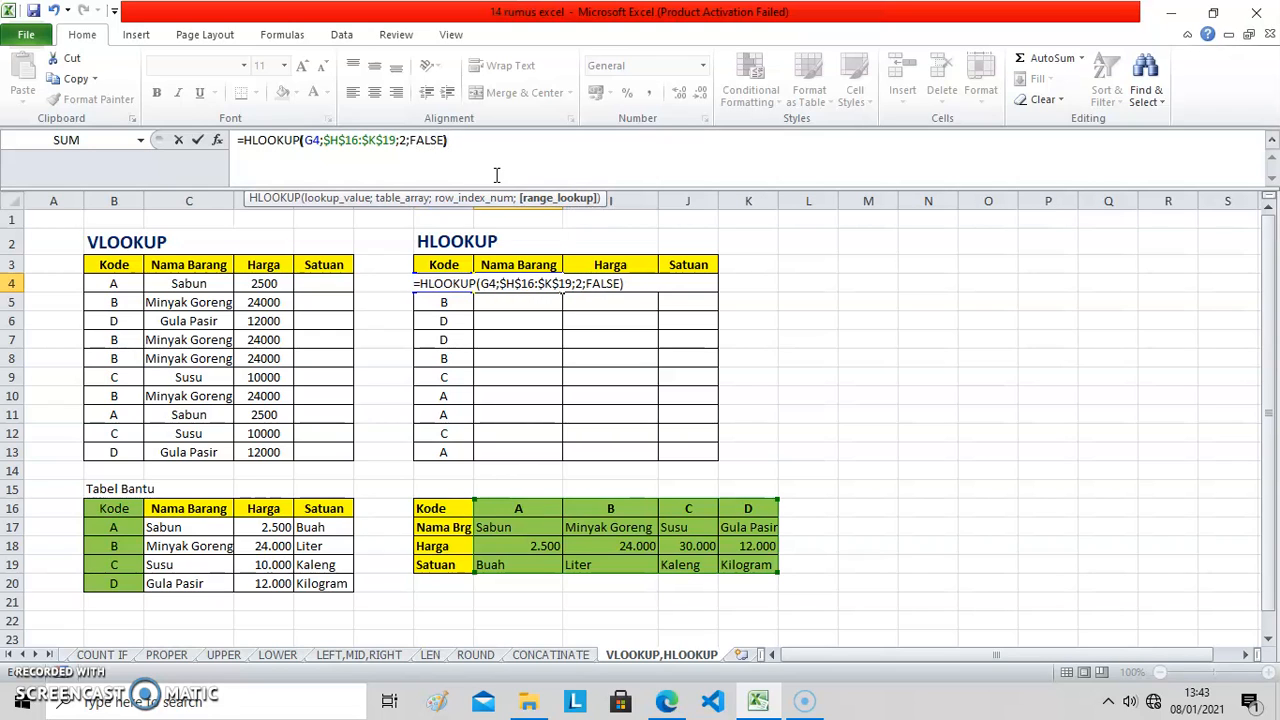
key("Return")
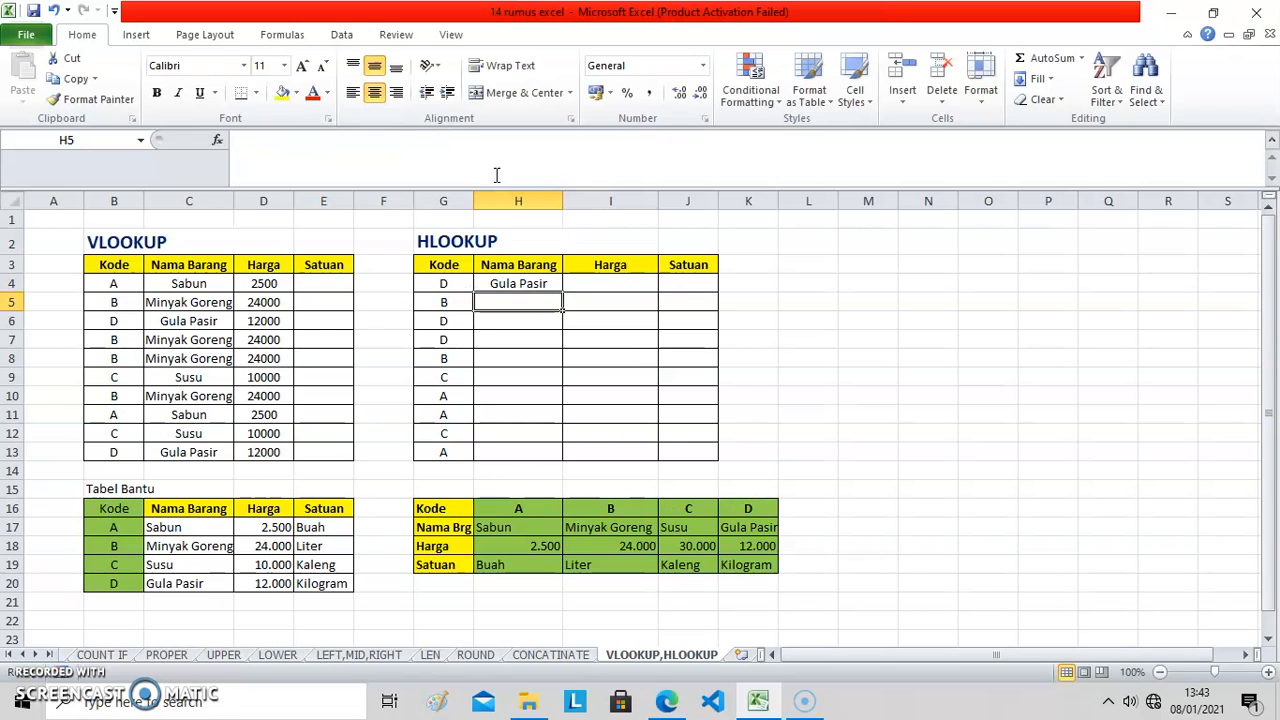
left_click(510, 283)
left_click_drag(563, 292, 540, 457)
Step: Start an HLOOKUP in the first Harga cell, I4, with G4 as lookup value and H16:K19 as table array
left_click(591, 281)
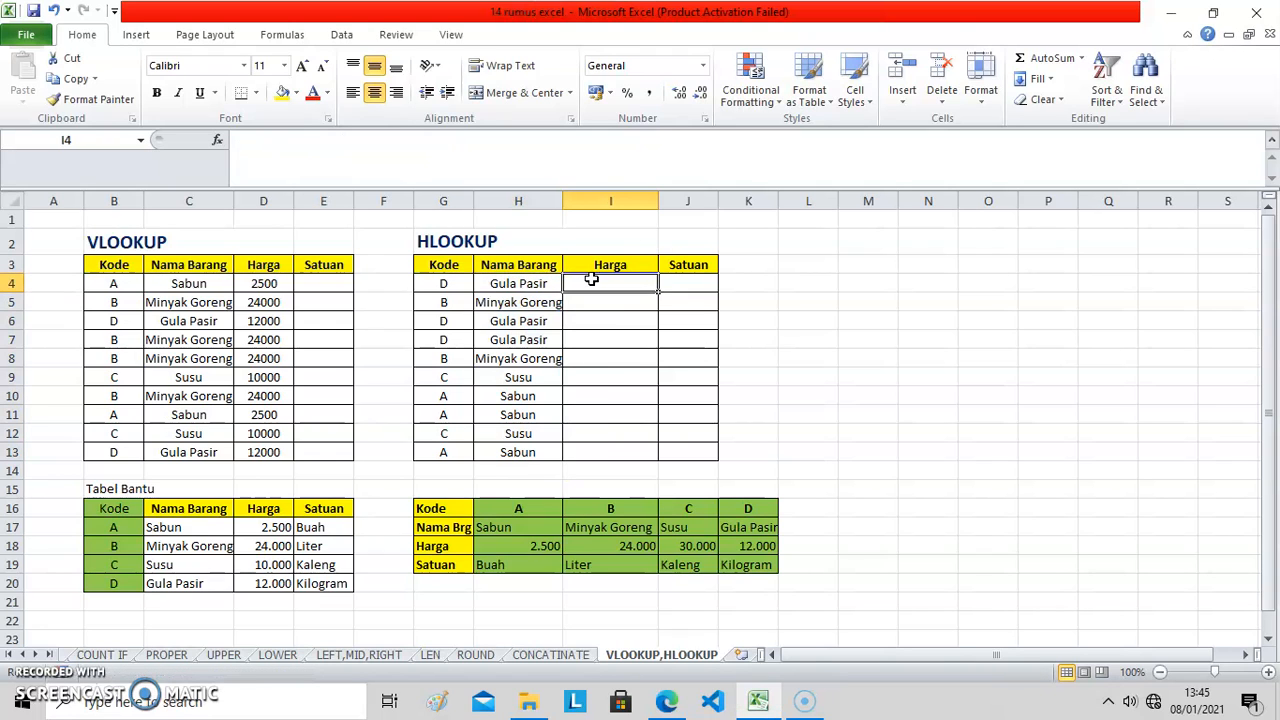
type("=")
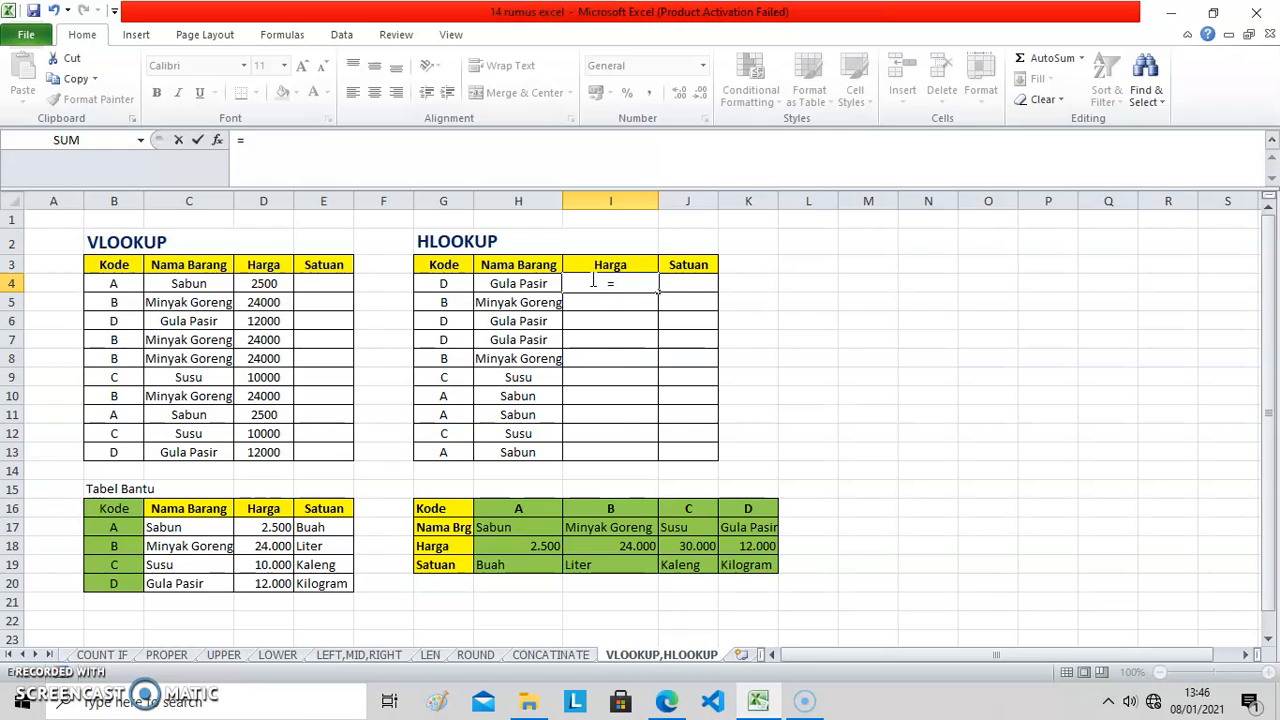
type("hlookup(")
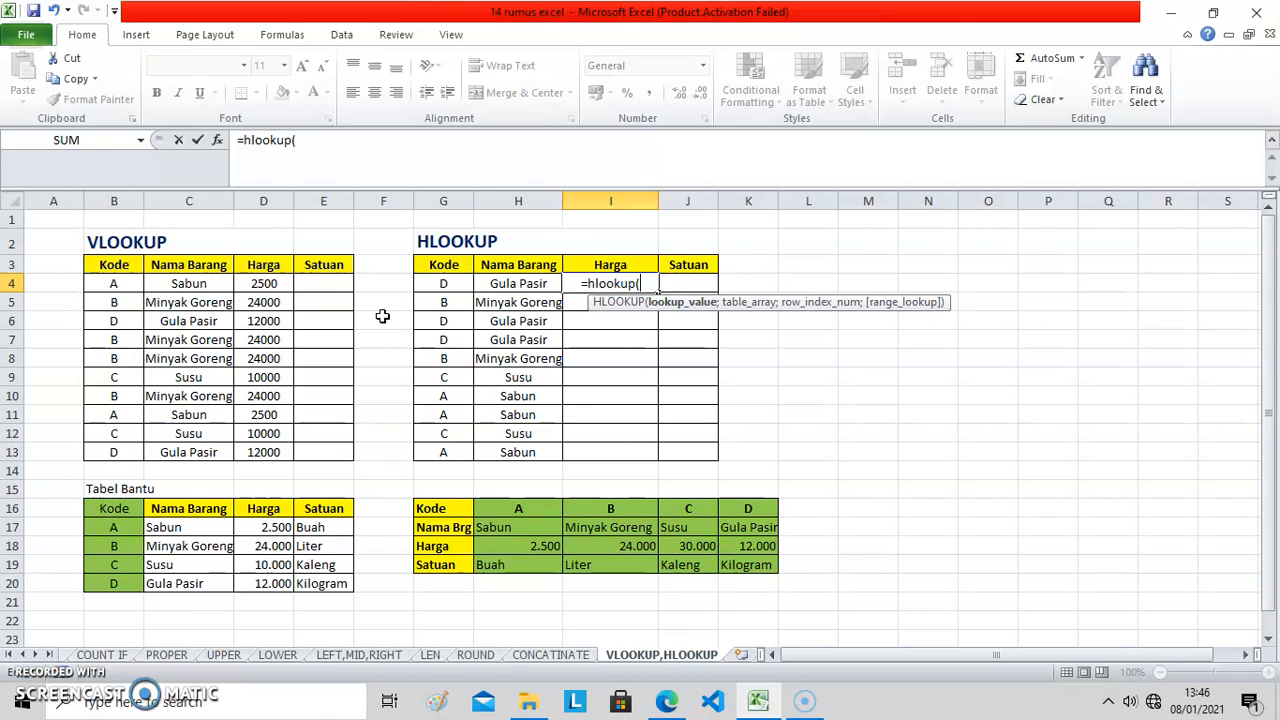
left_click(459, 283)
type(";")
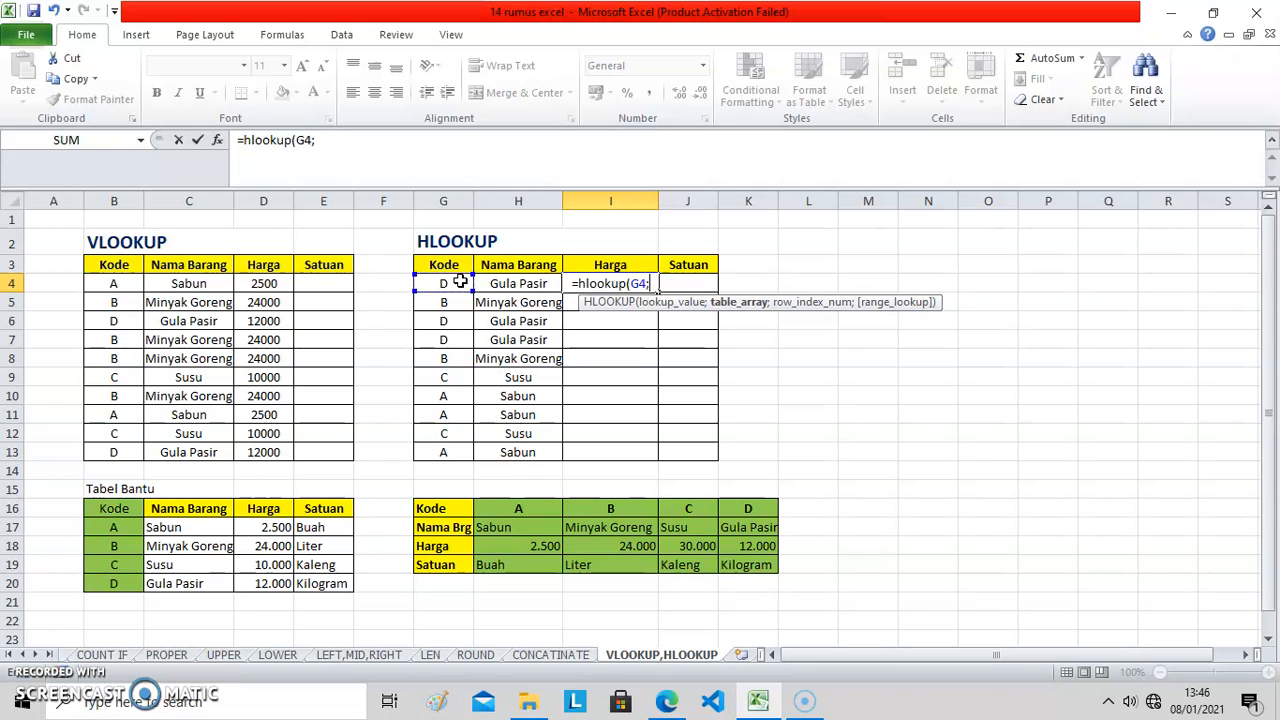
left_click_drag(444, 527, 739, 558)
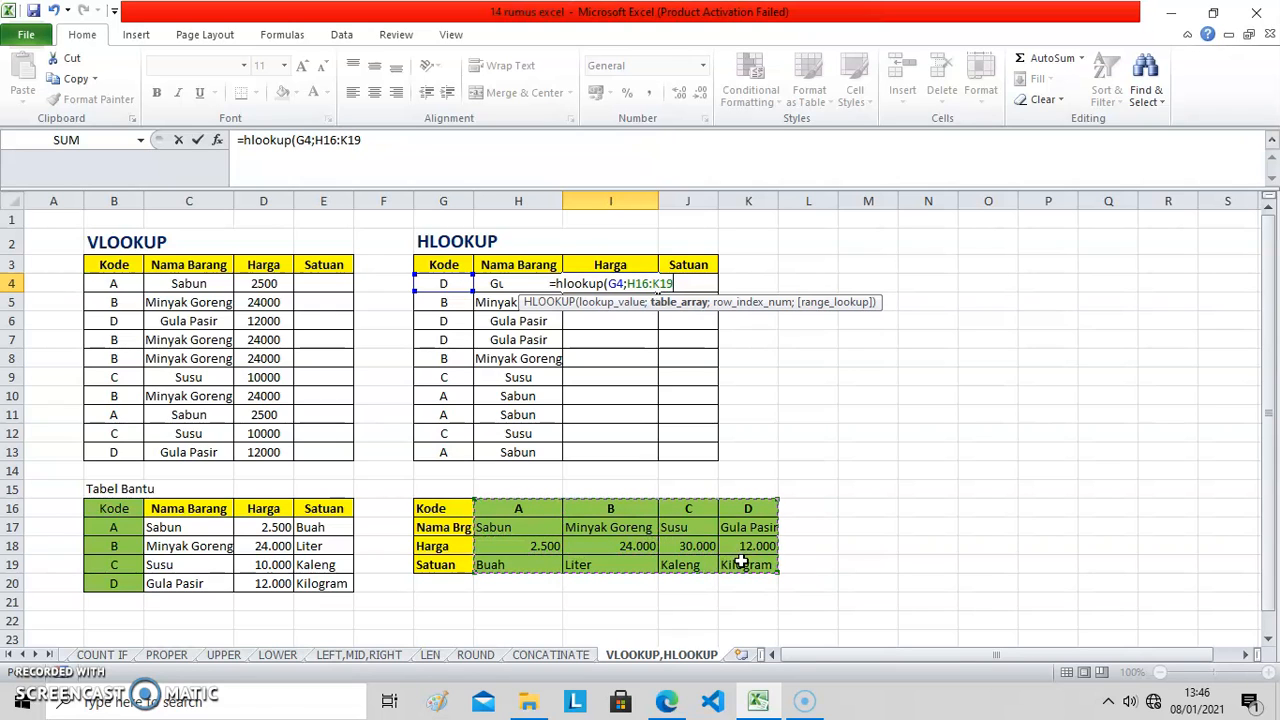
Step: Make the table range in the I4 formula absolute as $H$16:$K$19
left_click(329, 139)
key("Left")
type("$")
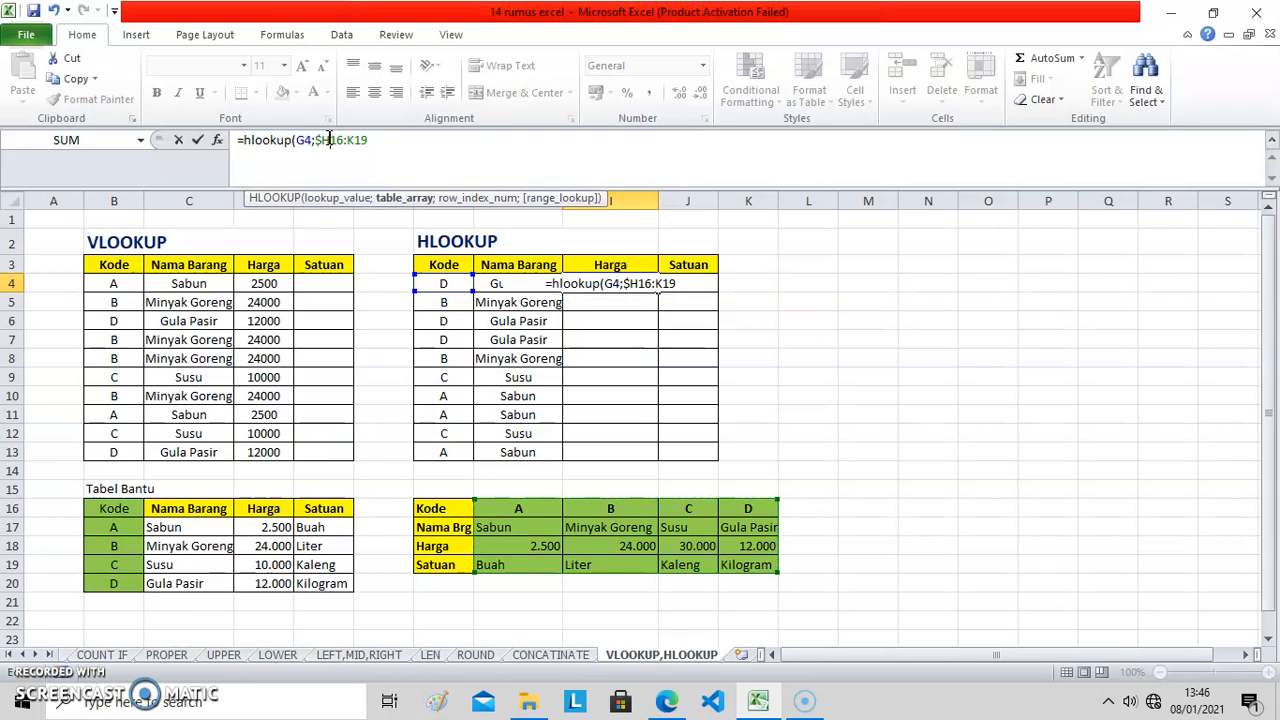
key("Right")
type("$H$")
key("Right")
key("Right")
type("$19;")
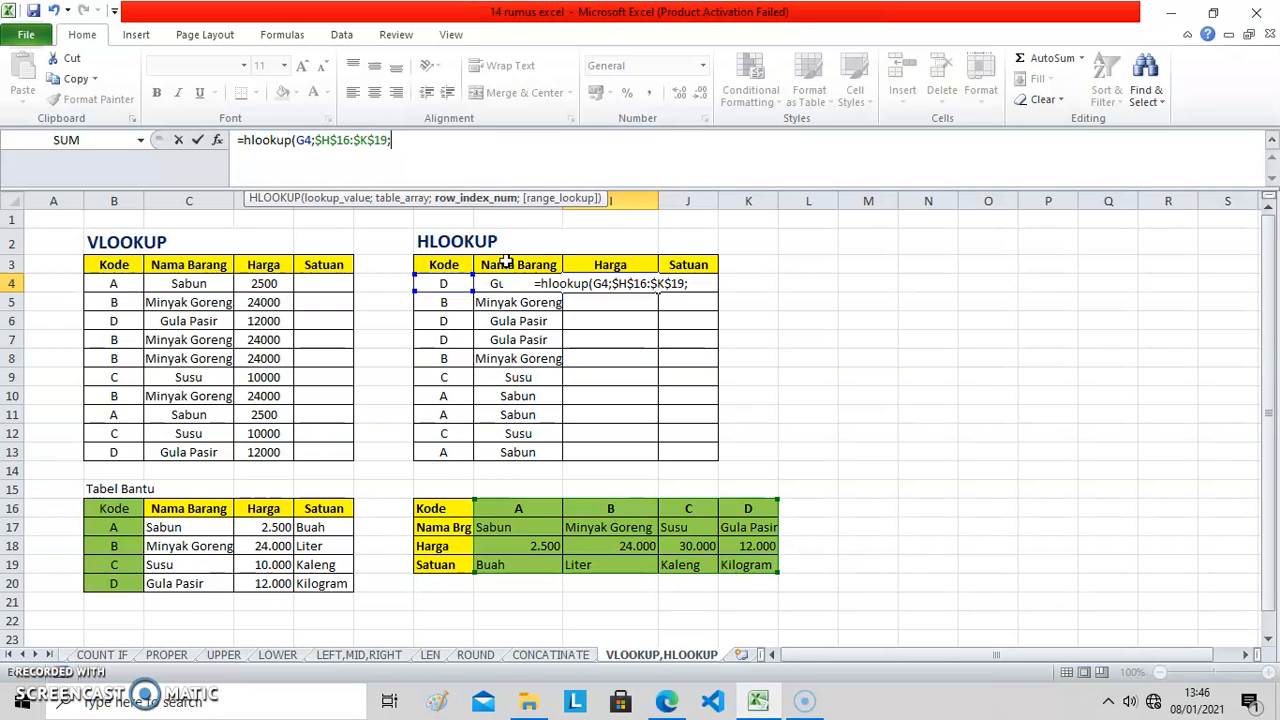
Step: Complete the I4 HLOOKUP with row index 3 and FALSE, and fill it down through I13
type("3;")
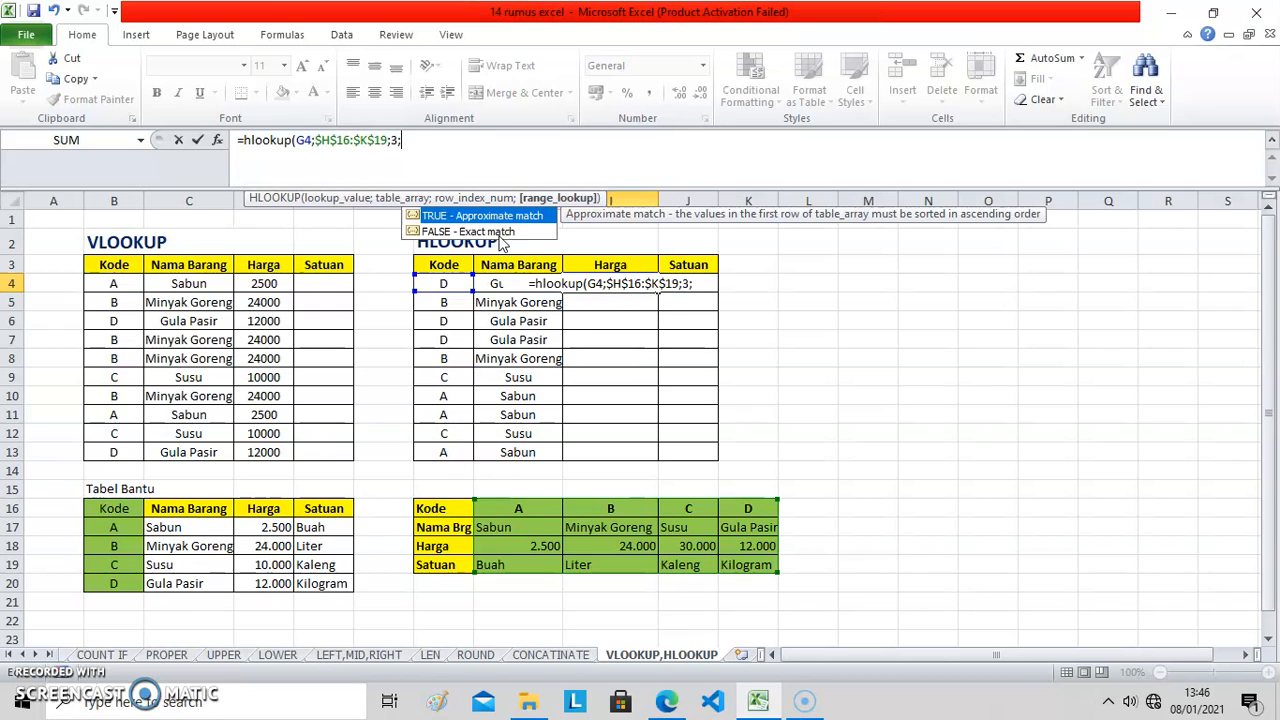
type("FALSE)")
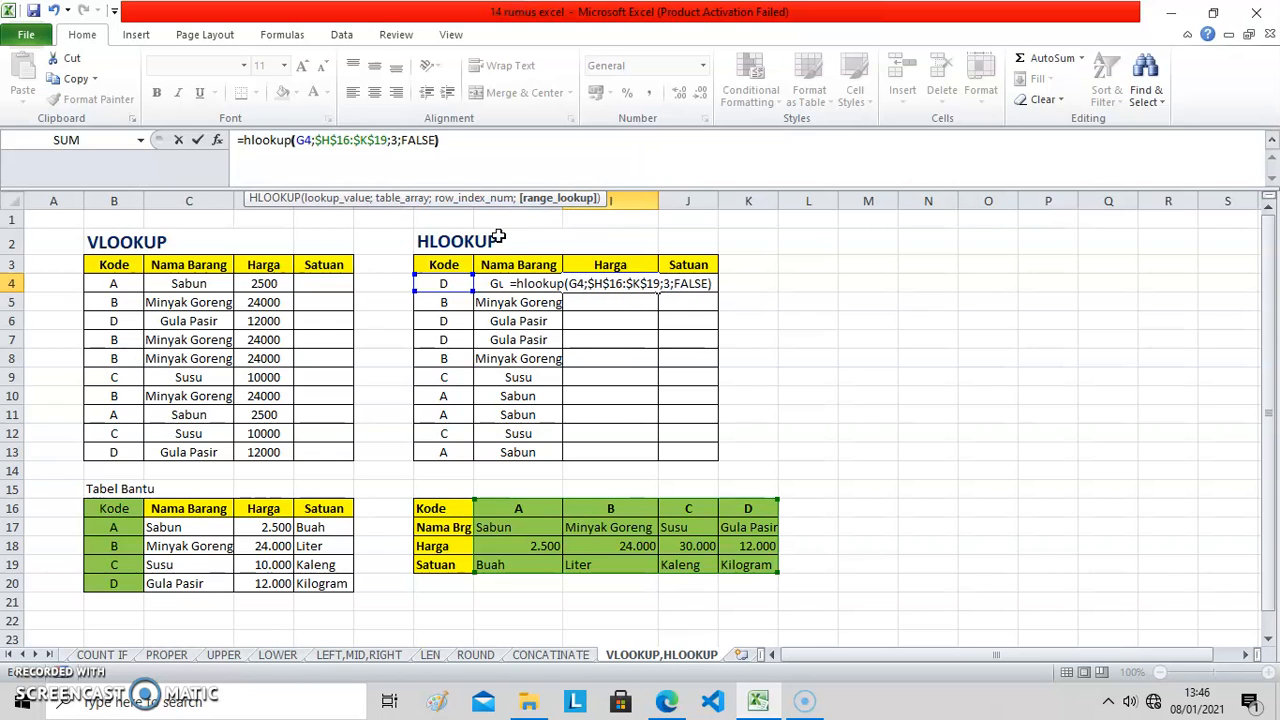
key("Return")
left_click(628, 283)
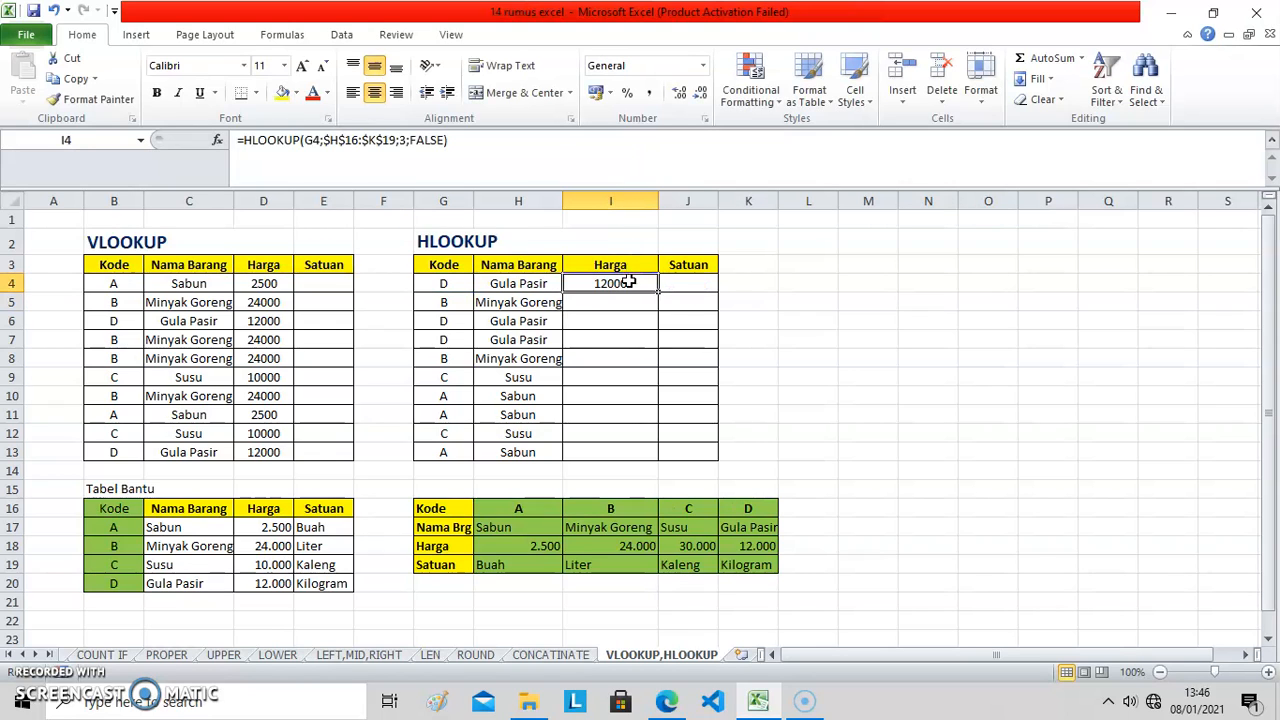
left_click_drag(657, 291, 651, 453)
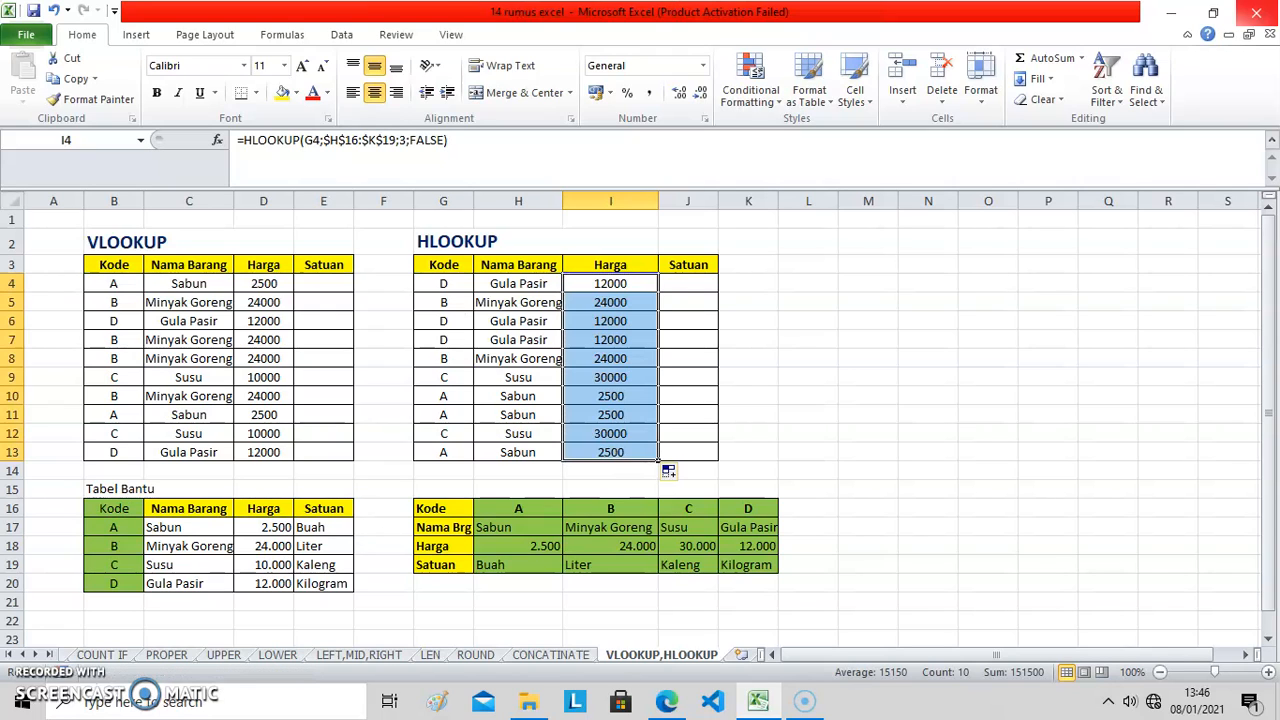
Step: Minimize the workbook window to show the desktop
left_click(1170, 14)
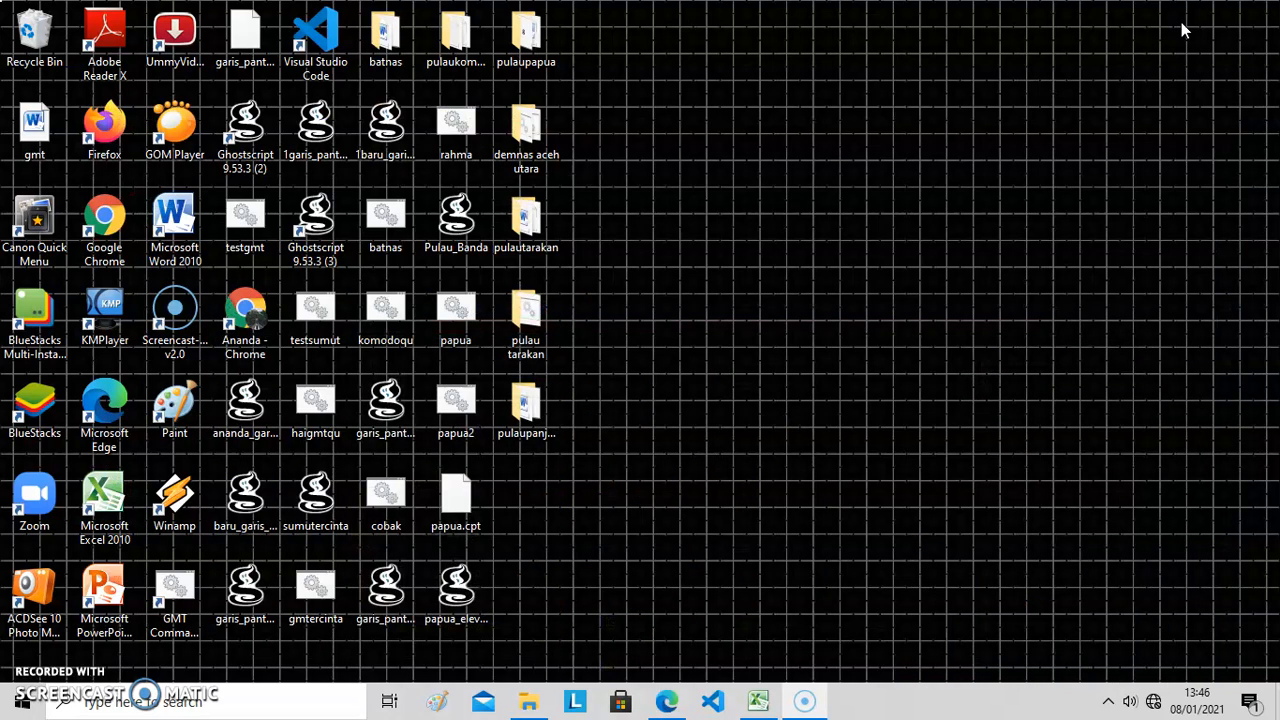